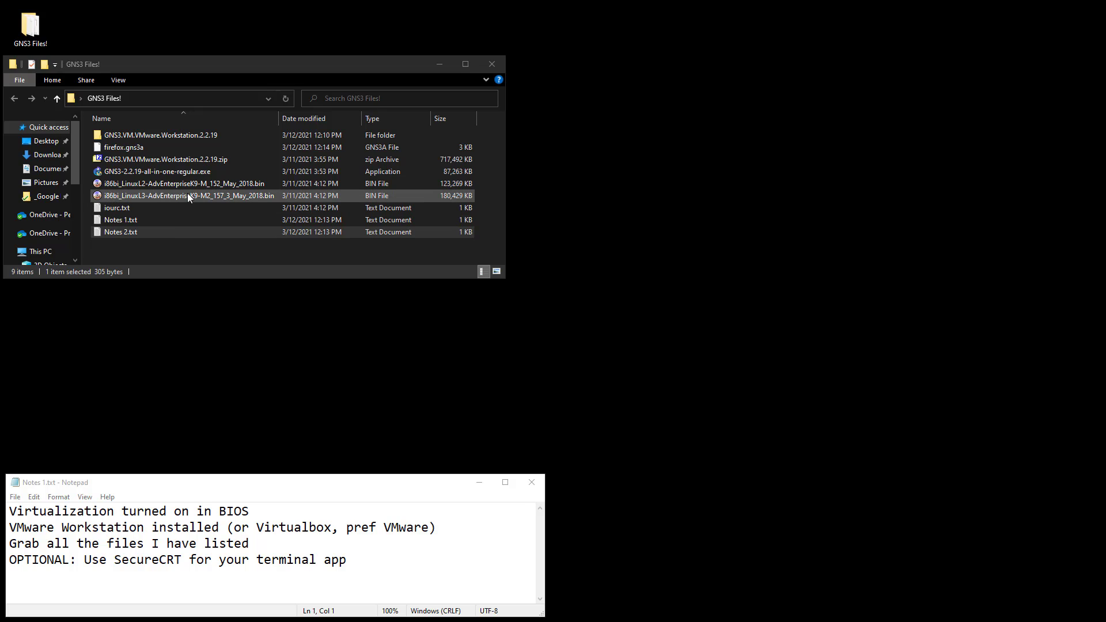
Review the installer, image, licence and notes files in the GNS3 Files! folder, and open the extracted GNS3.VM.VMware.Workstation.2.2.19 folder
{"action": "left_click", "coordinate": [218, 196]}
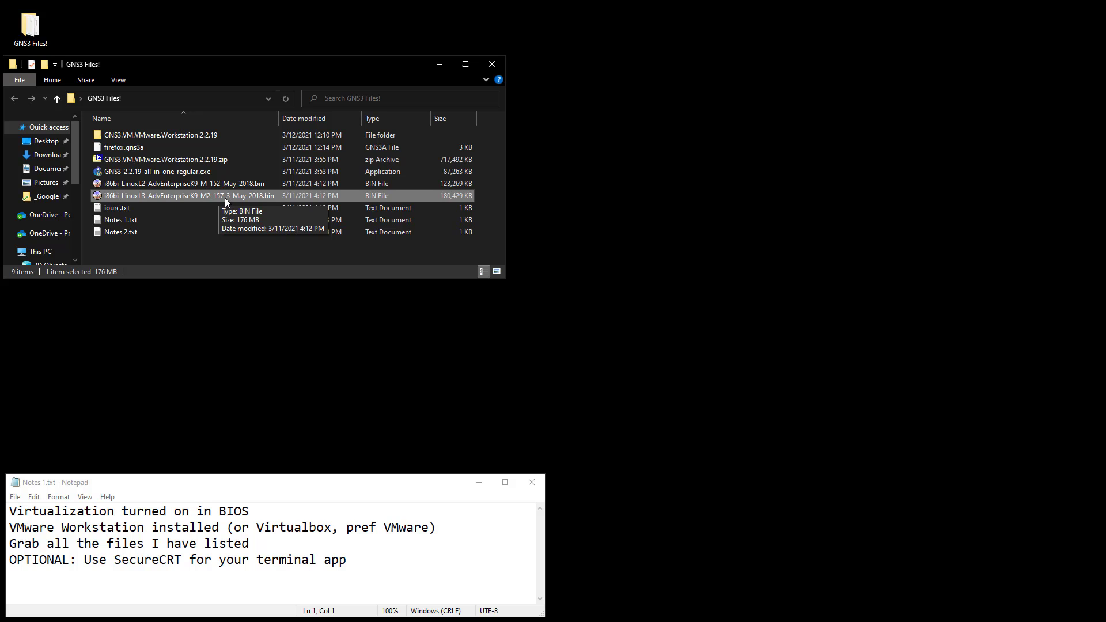
{"action": "left_click", "coordinate": [138, 150]}
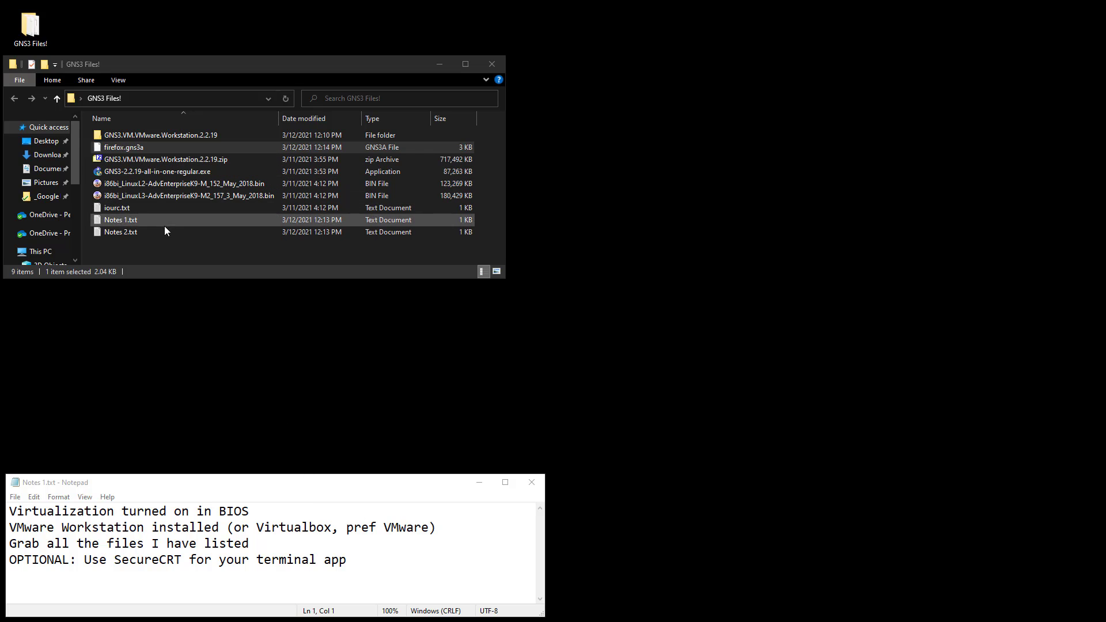
{"action": "left_click", "coordinate": [126, 159]}
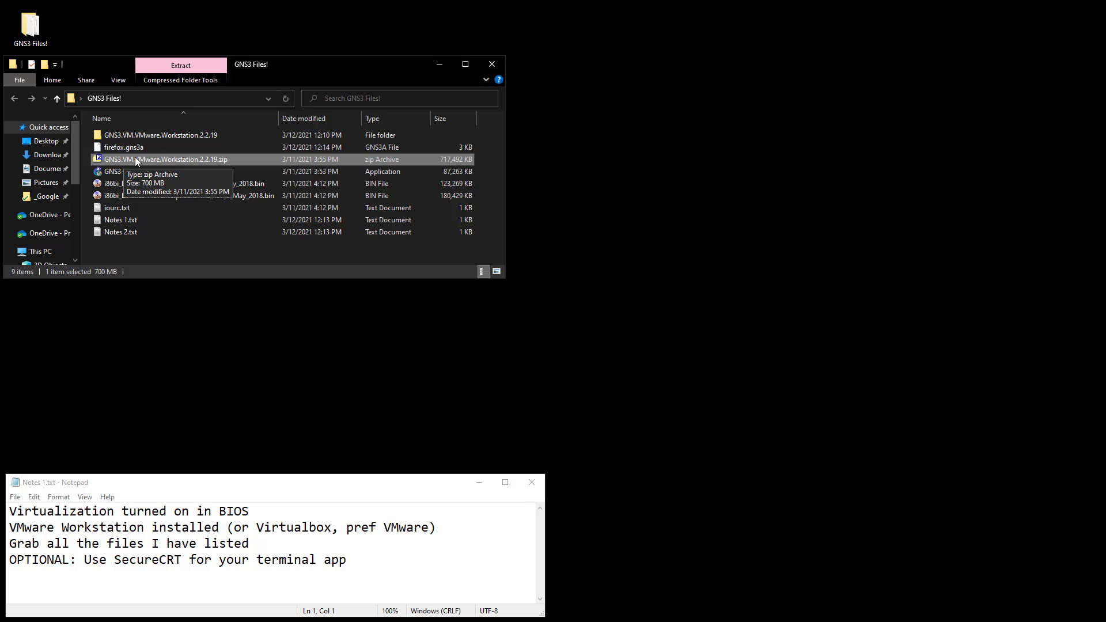
{"action": "left_click", "coordinate": [135, 171]}
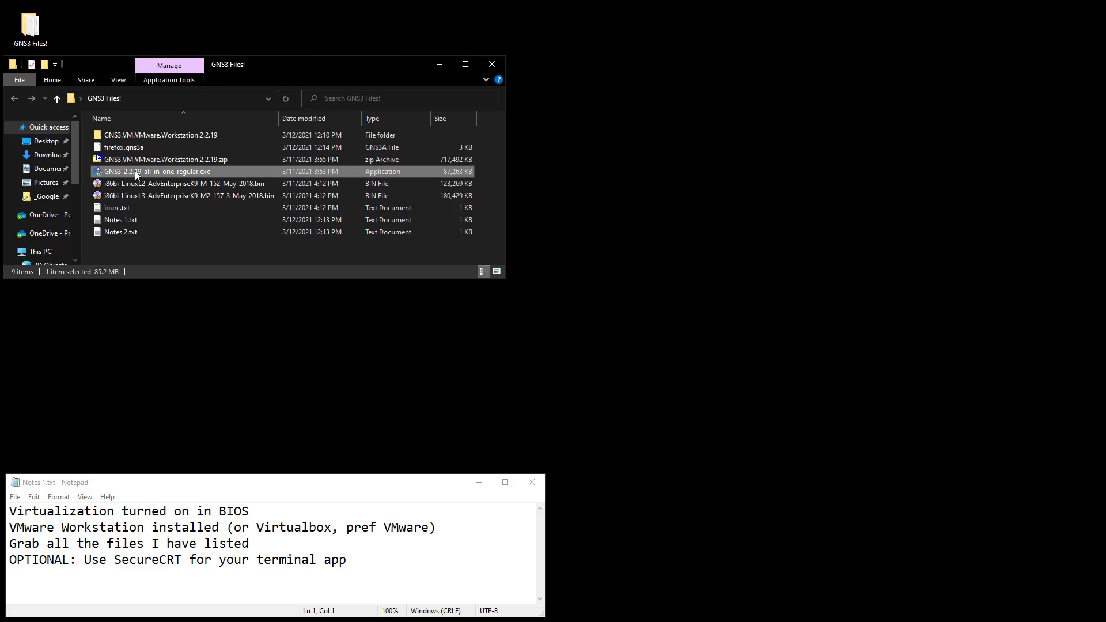
{"action": "left_click", "coordinate": [139, 183]}
{"action": "left_click", "coordinate": [140, 195]}
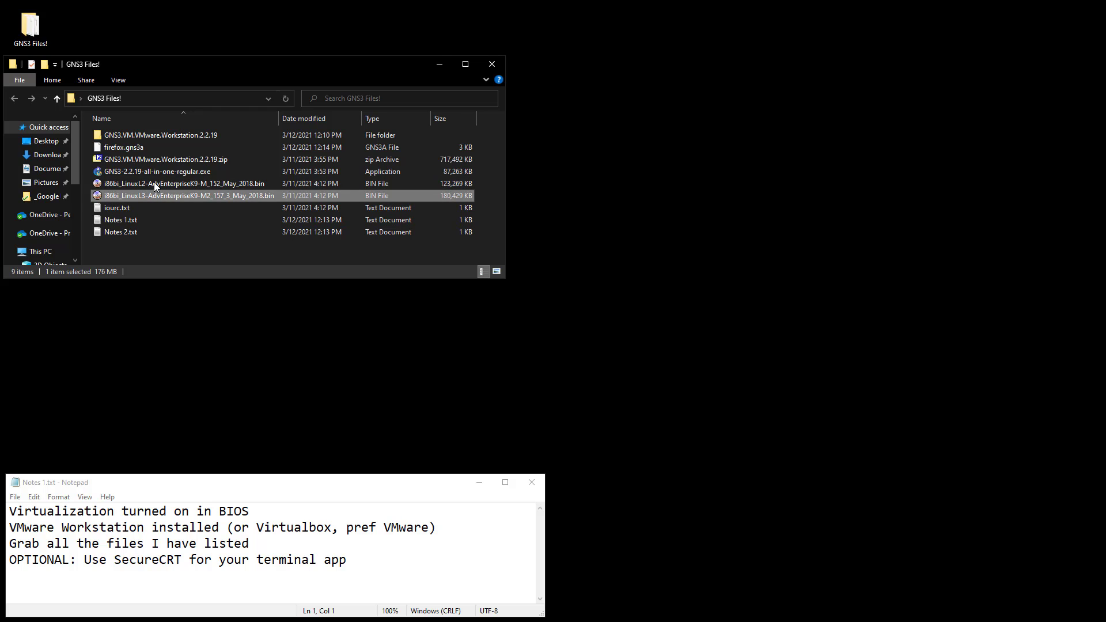
{"action": "left_click", "coordinate": [143, 207]}
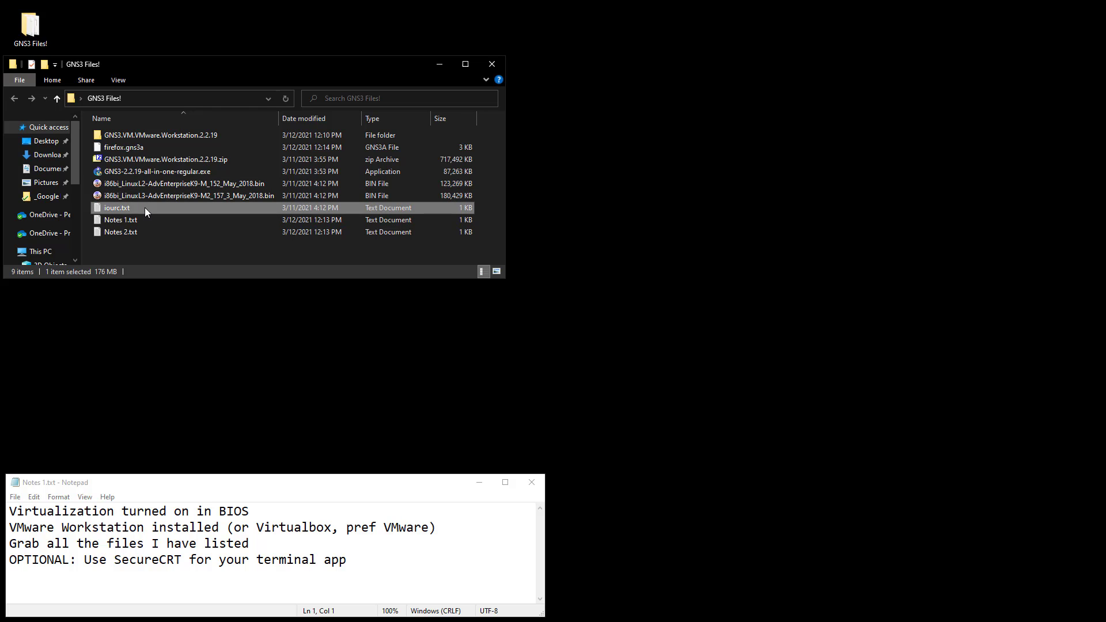
{"action": "left_click", "coordinate": [132, 219]}
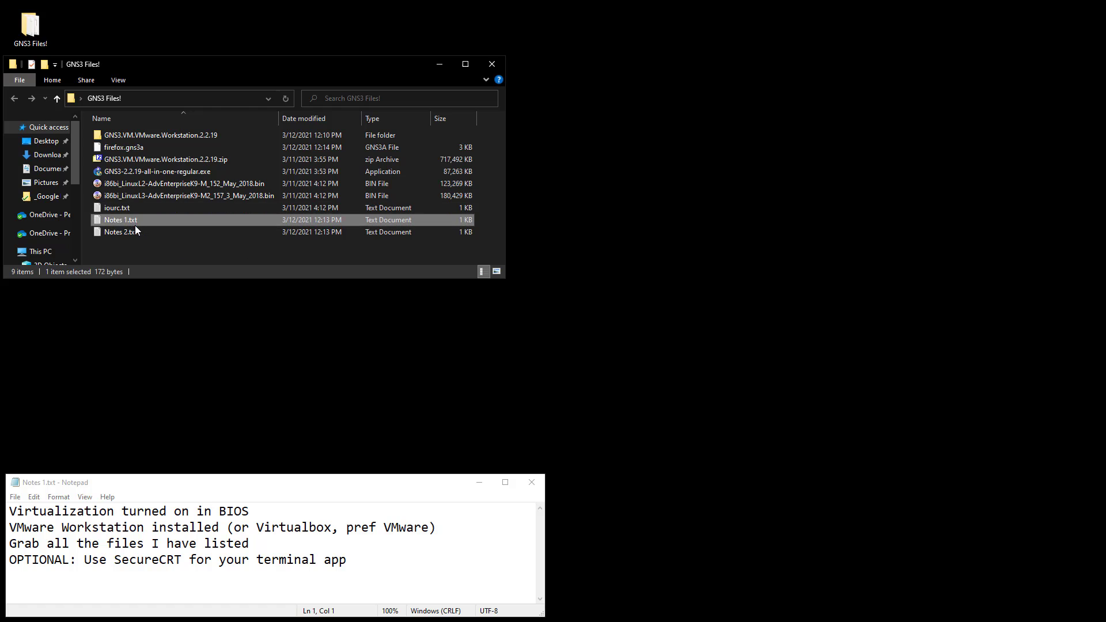
{"action": "left_click", "coordinate": [188, 248]}
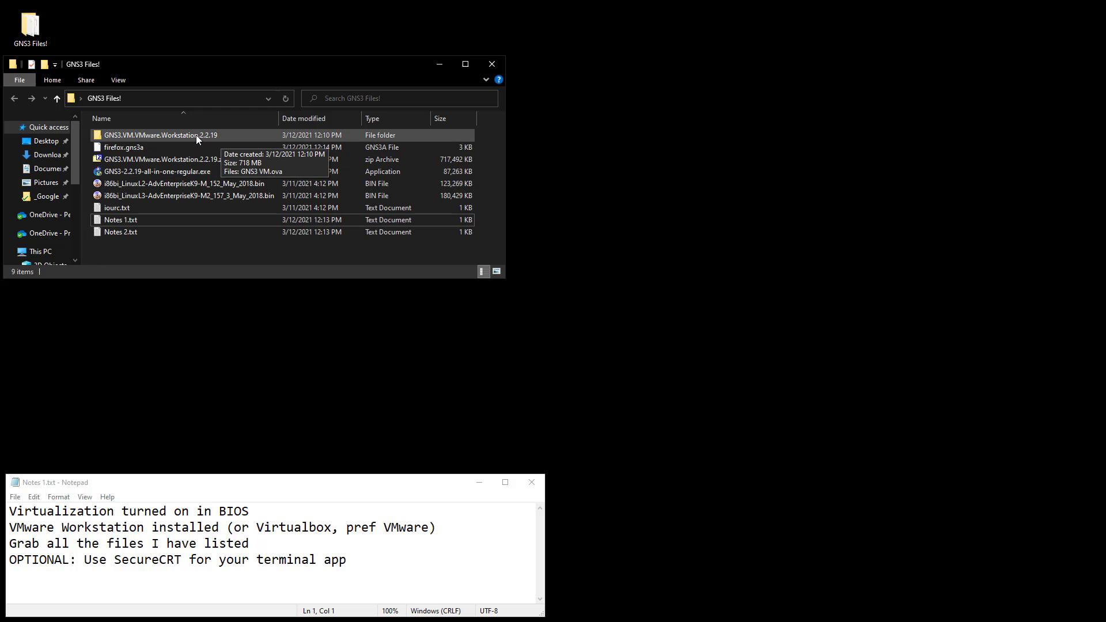
{"action": "left_click", "coordinate": [157, 161]}
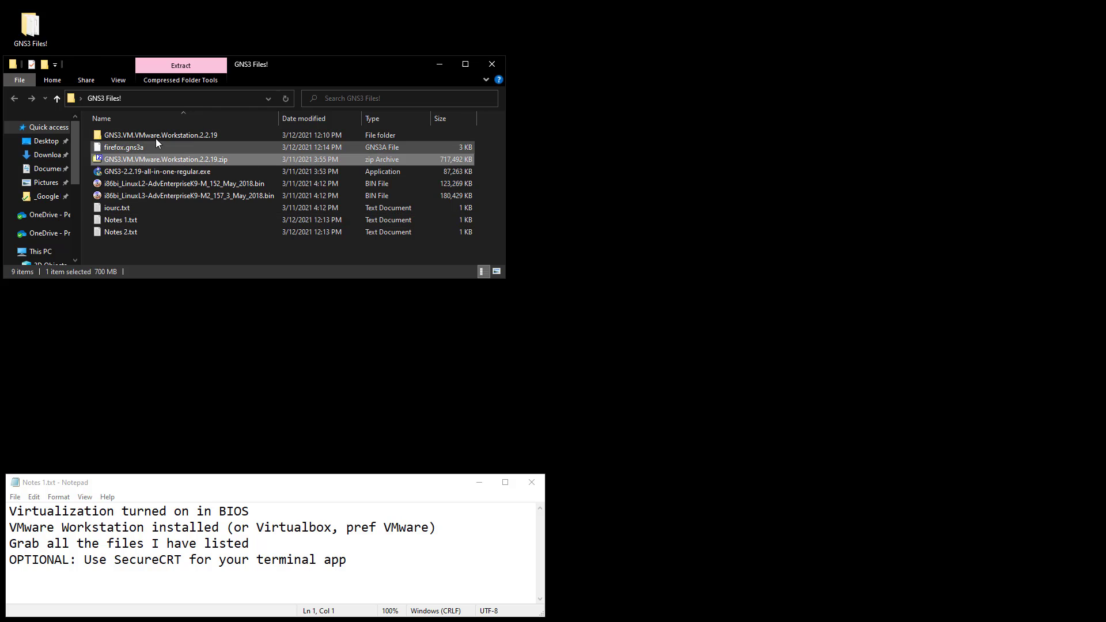
{"action": "double_click", "coordinate": [155, 138]}
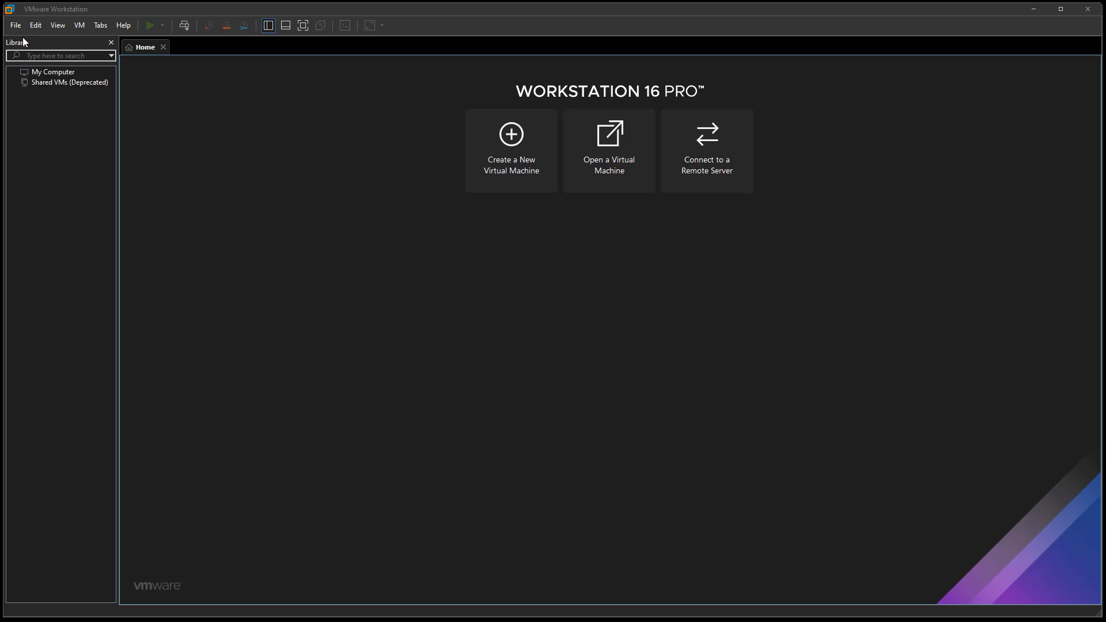
In VMware Workstation, import GNS3 VM.ova as GNS3 VM with the storage path E:\_Virtual-Machines_\GNS3
{"action": "left_click", "coordinate": [16, 25]}
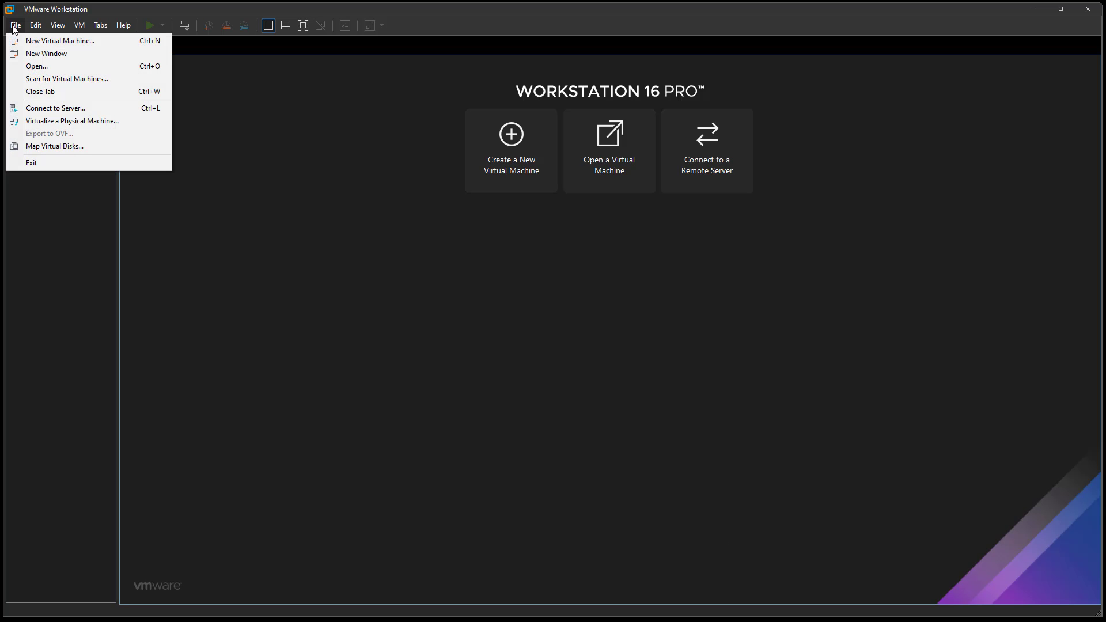
{"action": "left_click", "coordinate": [37, 66]}
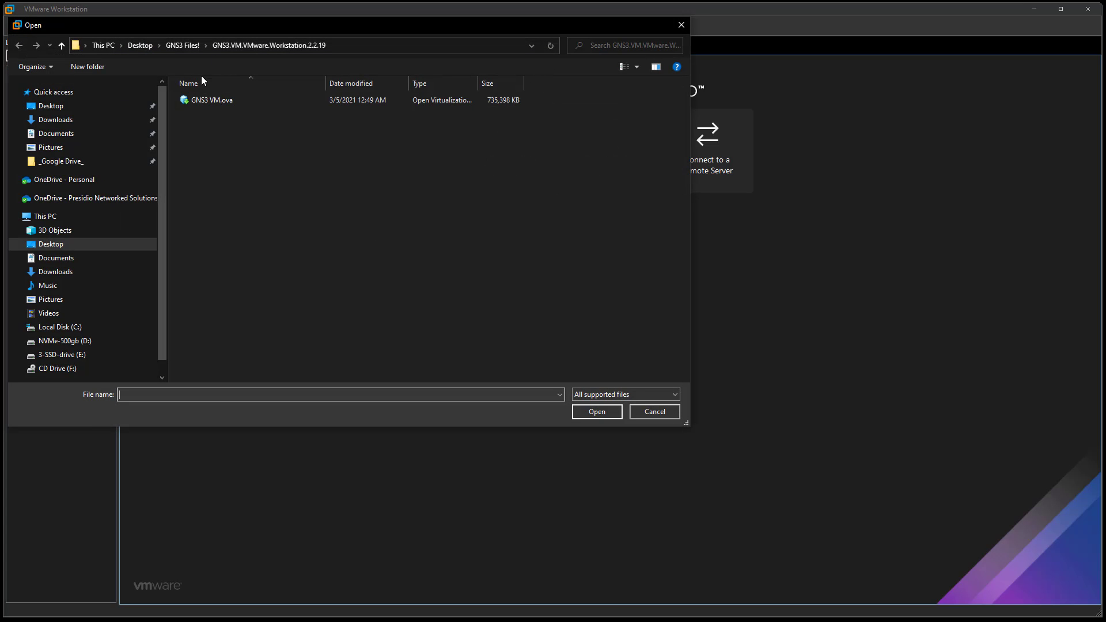
{"action": "double_click", "coordinate": [210, 101]}
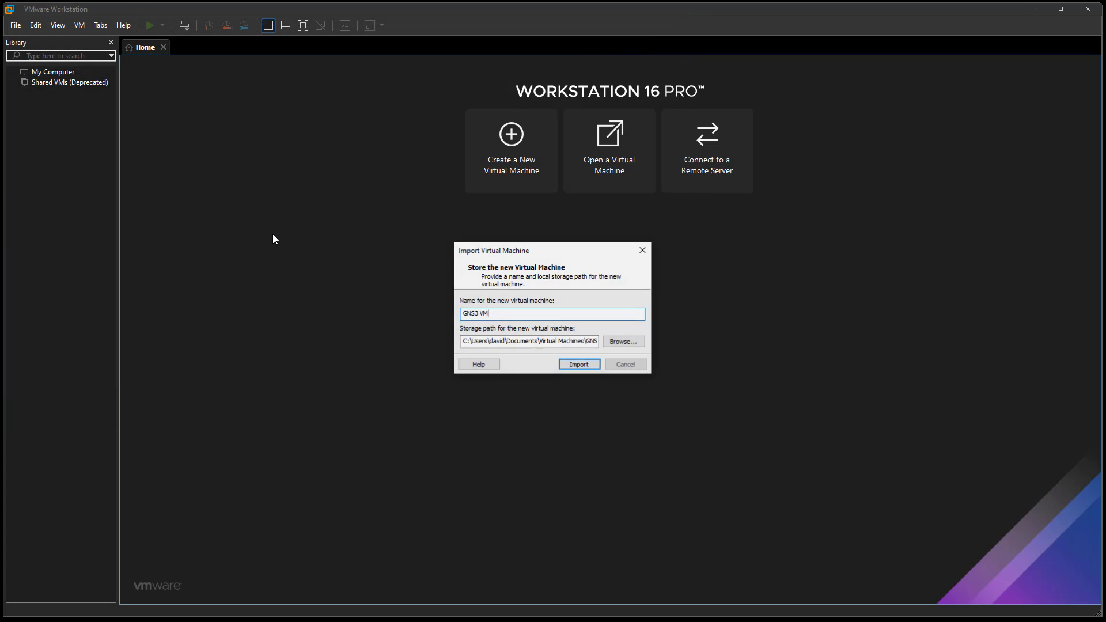
{"action": "left_click", "coordinate": [619, 343]}
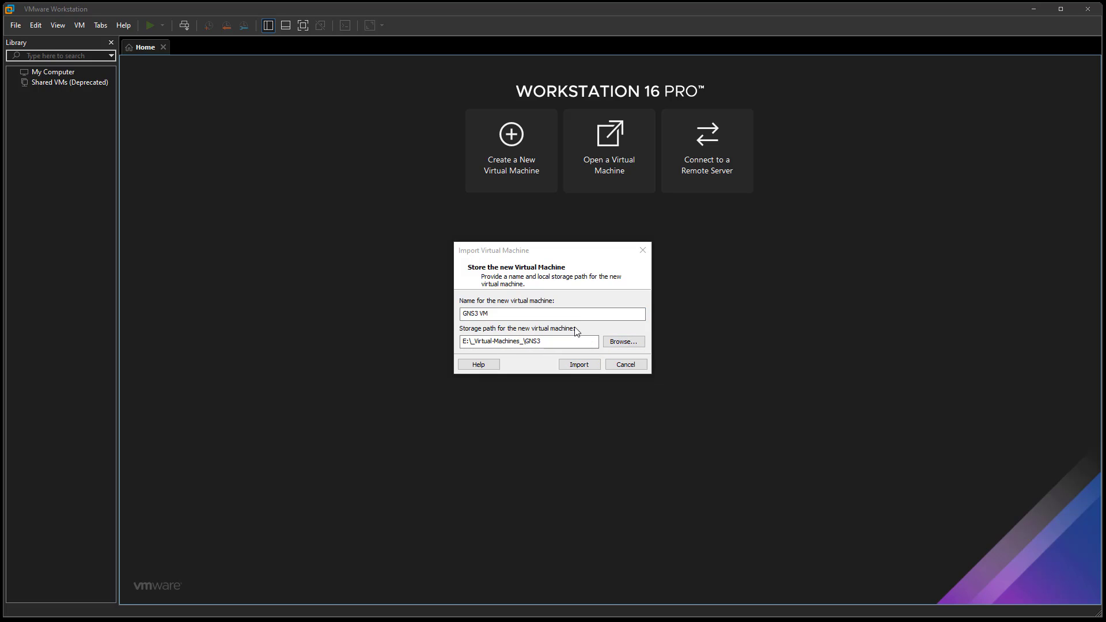
{"action": "left_click", "coordinate": [579, 364]}
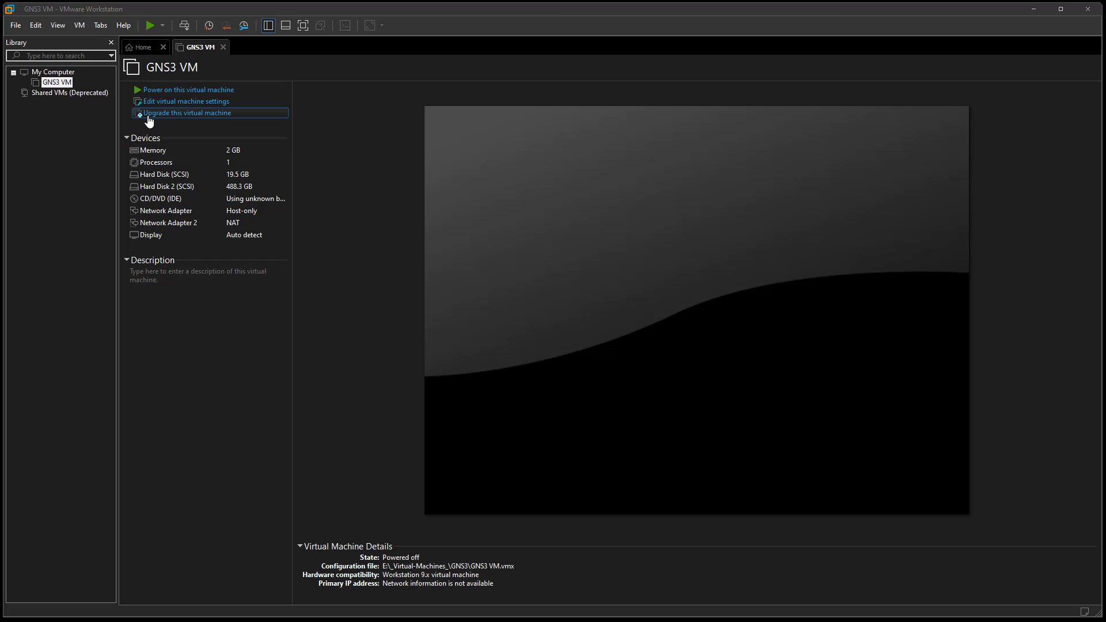
Set the GNS3 VM's memory to 16384 MB in its virtual machine settings
{"action": "left_click", "coordinate": [172, 103]}
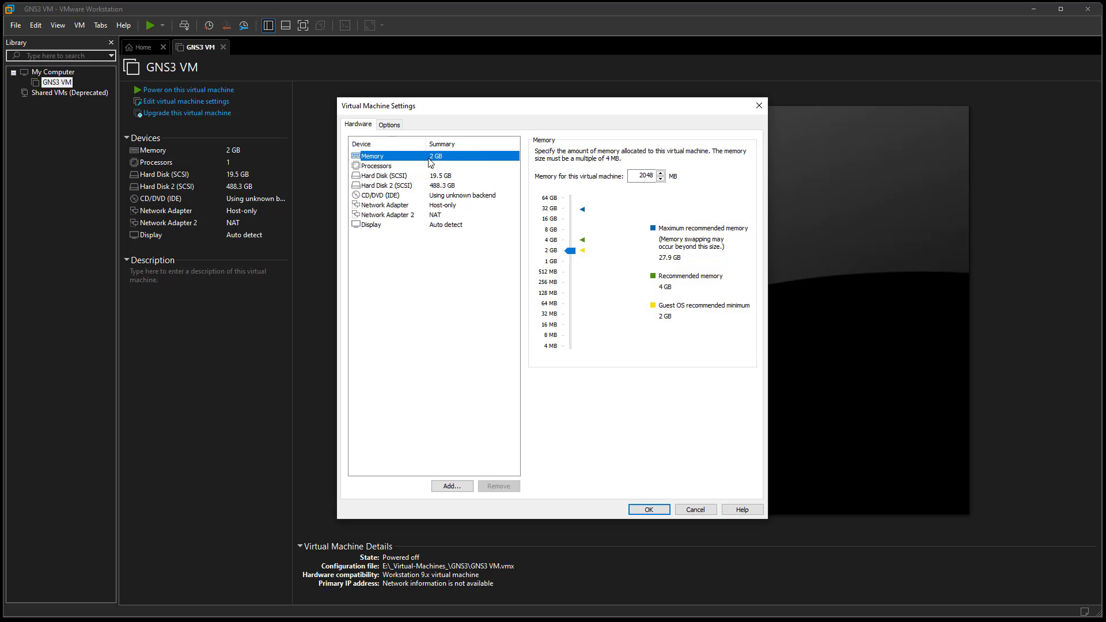
{"action": "double_click", "coordinate": [644, 176]}
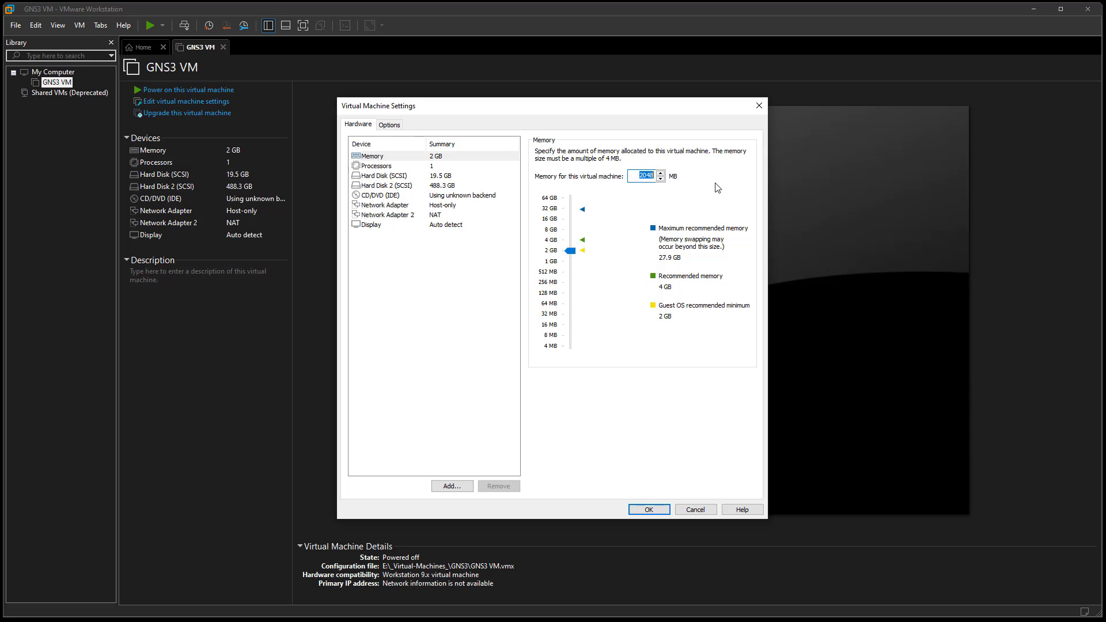
{"action": "key", "text": "Up"}
{"action": "double_click", "coordinate": [645, 175]}
{"action": "type", "text": "16384"}
Give the GNS3 VM 4 processors with 2 cores per processor and save the settings
{"action": "left_click", "coordinate": [439, 167]}
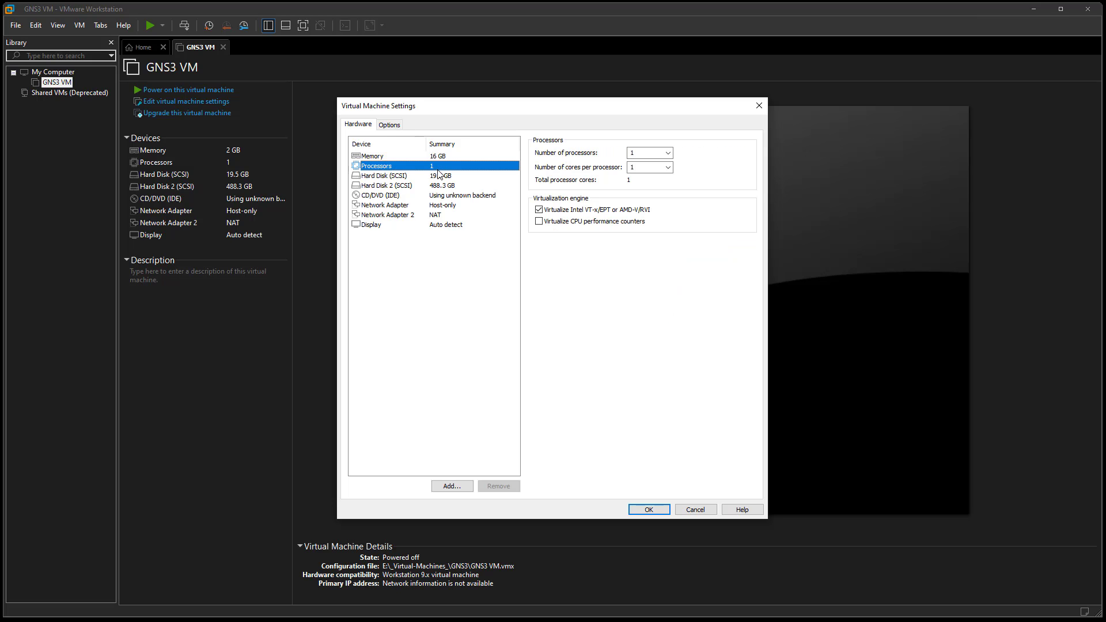
{"action": "left_click", "coordinate": [668, 152]}
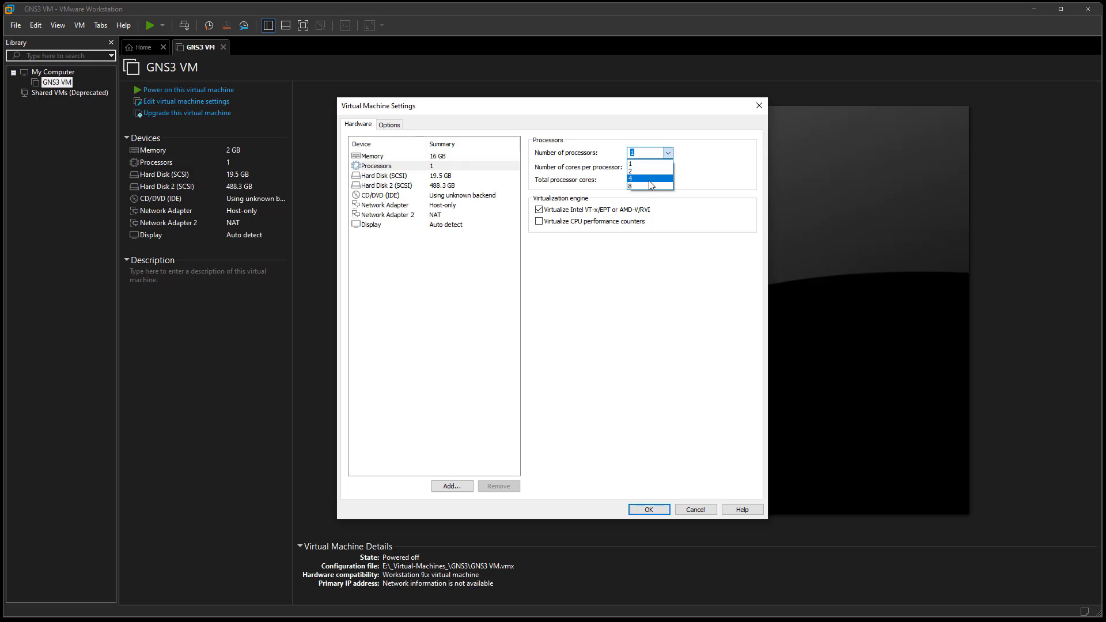
{"action": "left_click", "coordinate": [650, 179]}
{"action": "left_click", "coordinate": [667, 167]}
{"action": "left_click", "coordinate": [649, 184]}
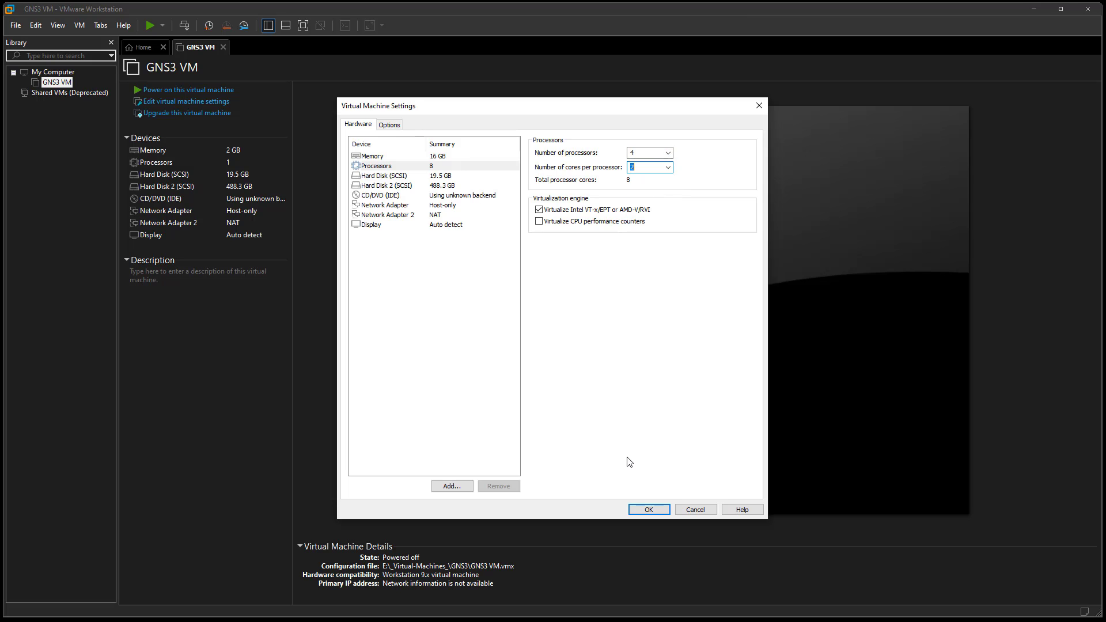
{"action": "left_click", "coordinate": [645, 509]}
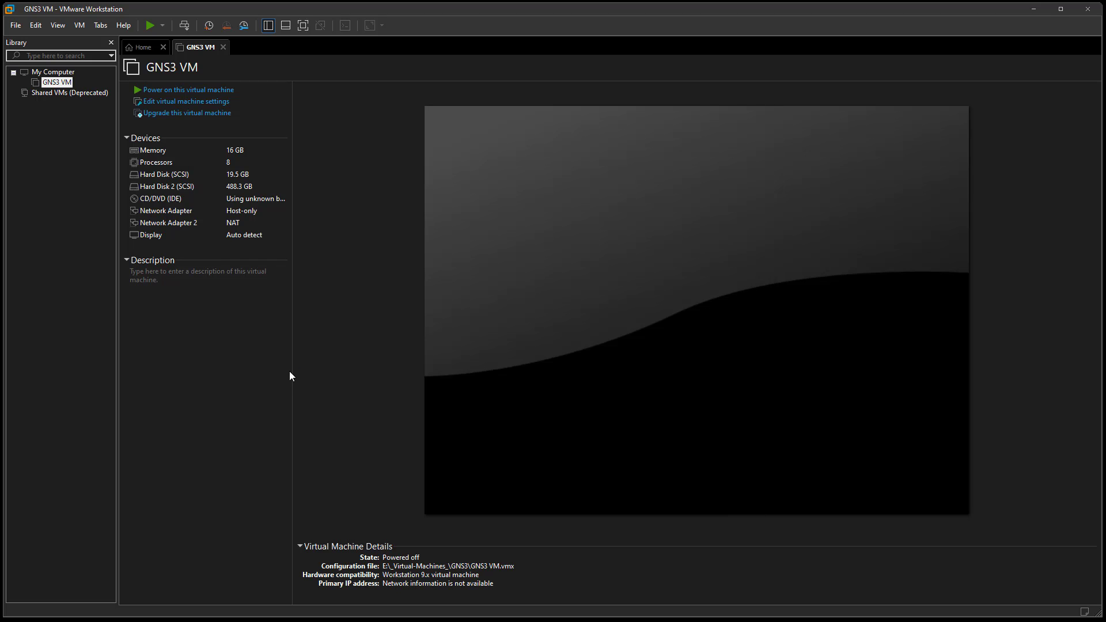
Power on the GNS3 VM after consulting Notes 1.txt, and move the VMware Workstation window away from the folder window
{"action": "key", "text": "alt+Tab"}
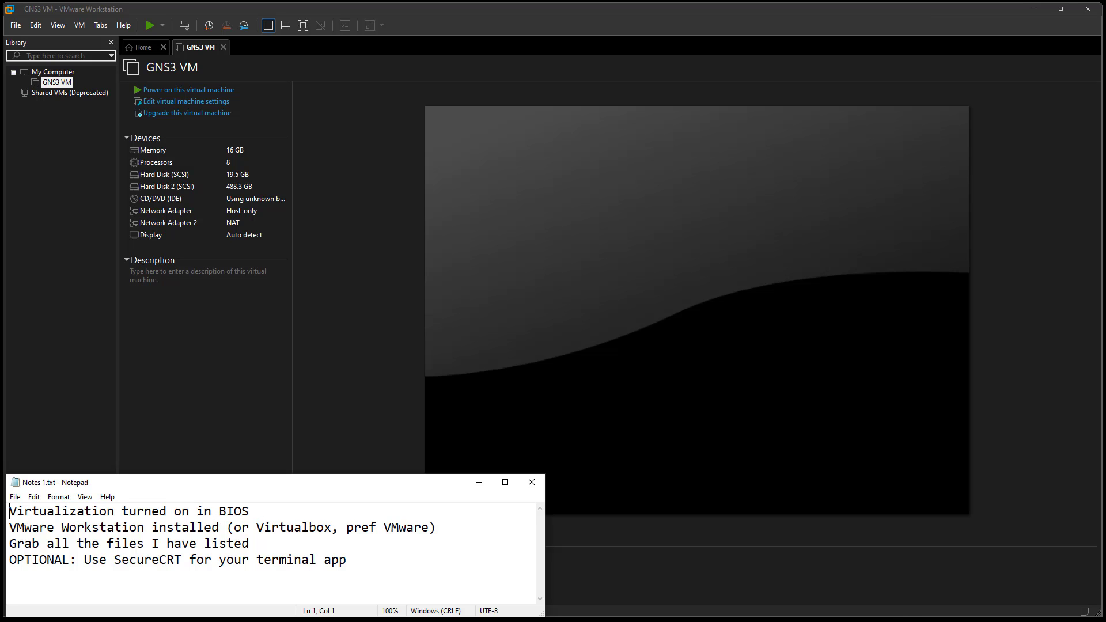
{"action": "key", "text": "alt+Tab"}
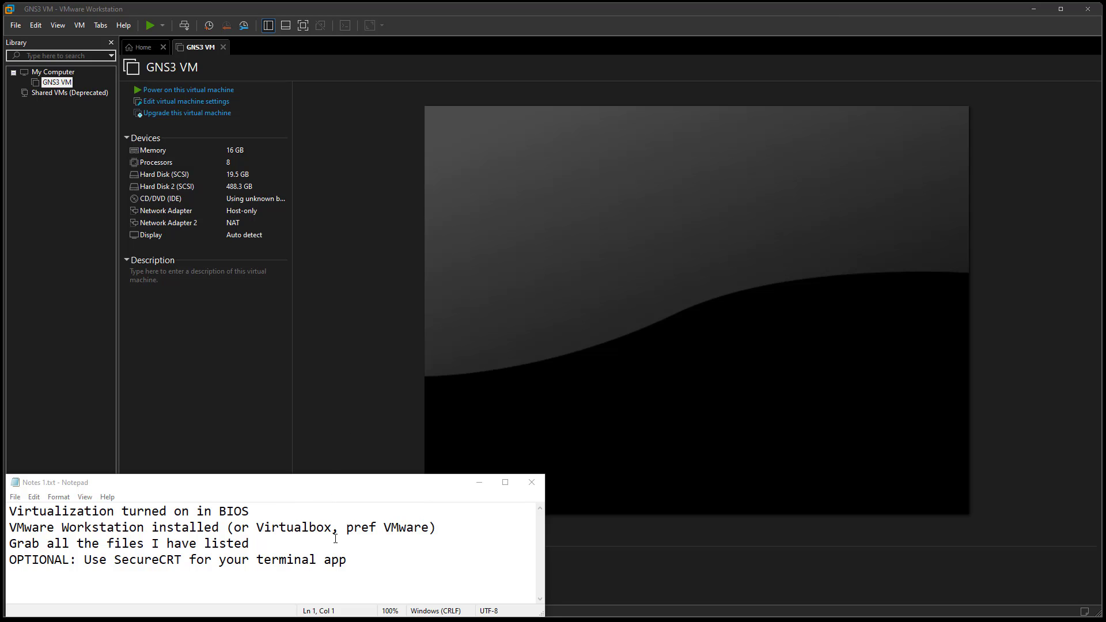
{"action": "left_click", "coordinate": [173, 96]}
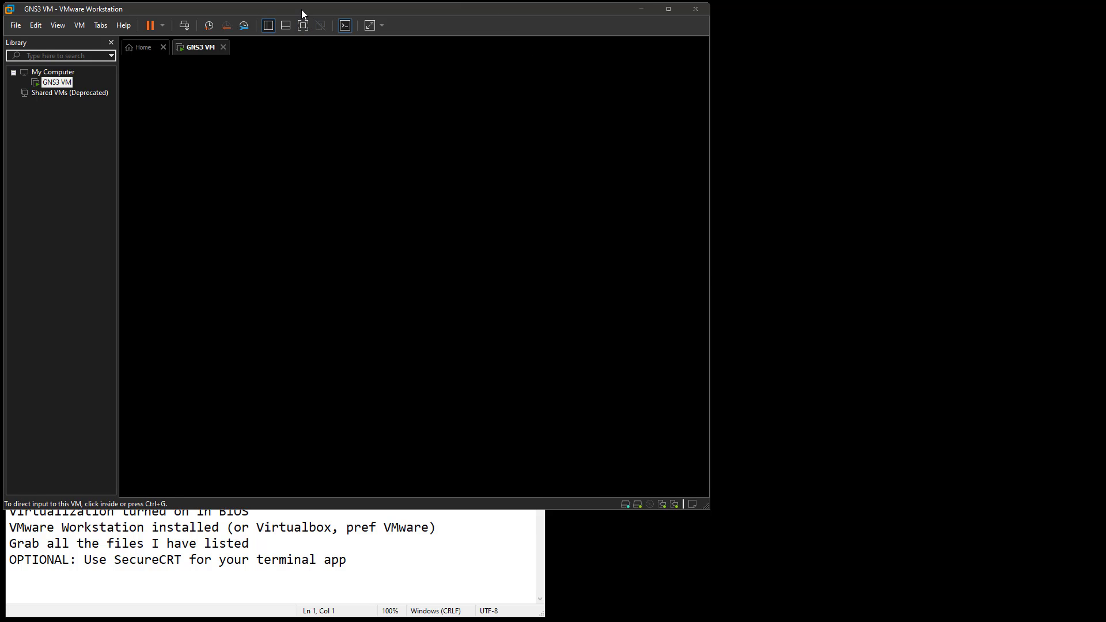
{"action": "left_click_drag", "start_coordinate": [301, 9], "coordinate": [693, 10]}
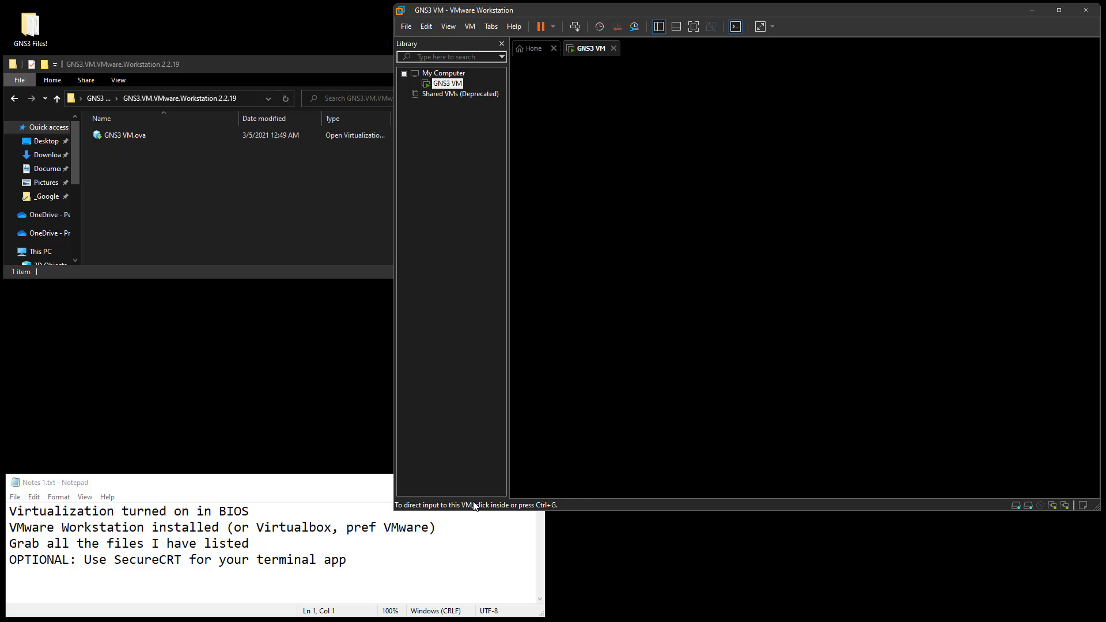
Dismiss the server information screen in the GNS3 VM console, release input from the VM and minimize VMware Workstation
{"action": "left_click", "coordinate": [726, 360]}
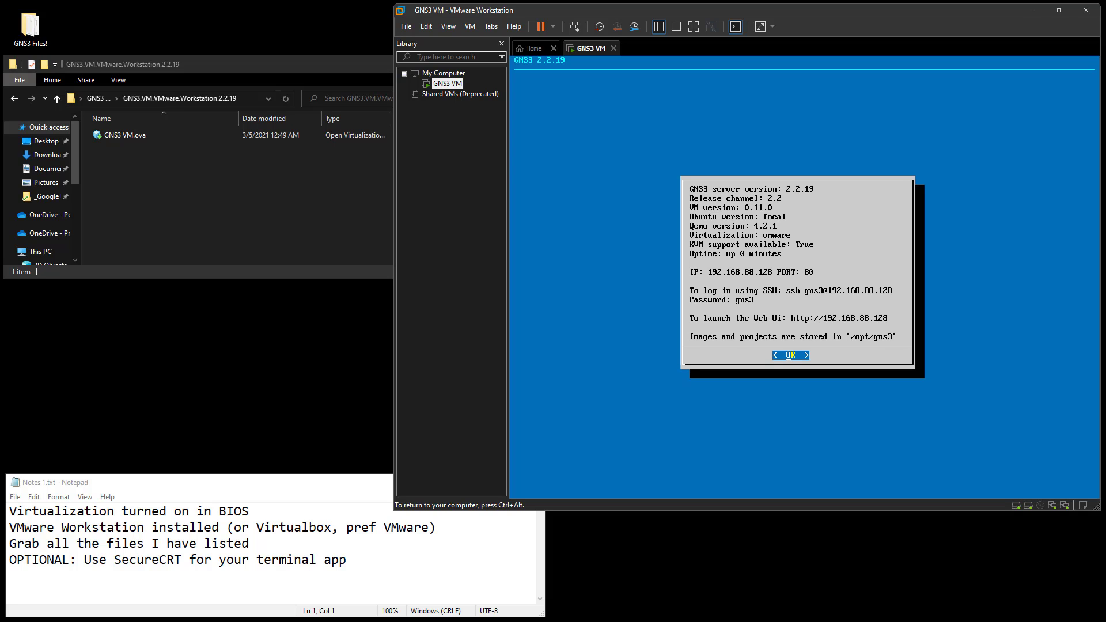
{"action": "key", "text": "Return"}
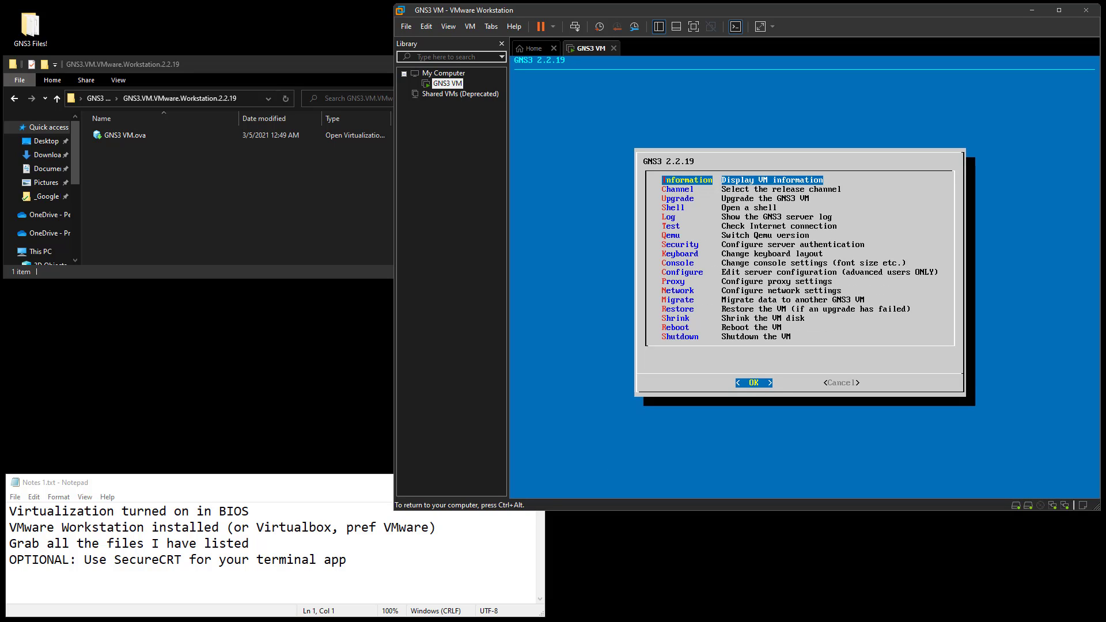
{"action": "key", "text": "ctrl+alt"}
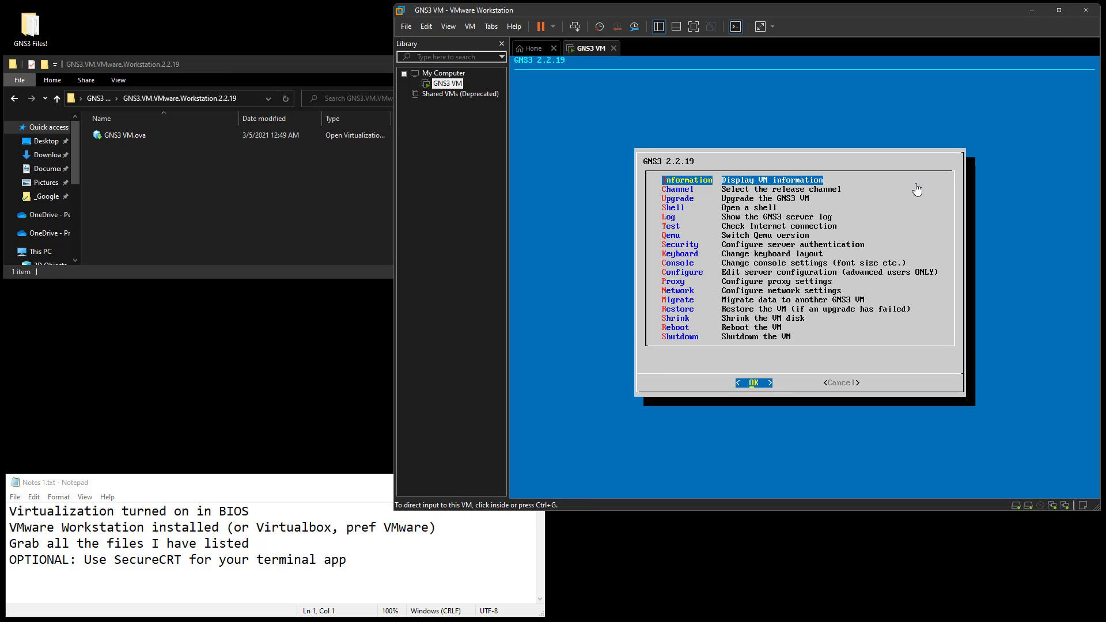
{"action": "left_click", "coordinate": [1033, 10]}
Launch GNS3-2.2.19-all-in-one-regular.exe from the GNS3 Files! folder, accept the license agreement and proceed to the component selection
{"action": "left_click", "coordinate": [57, 98]}
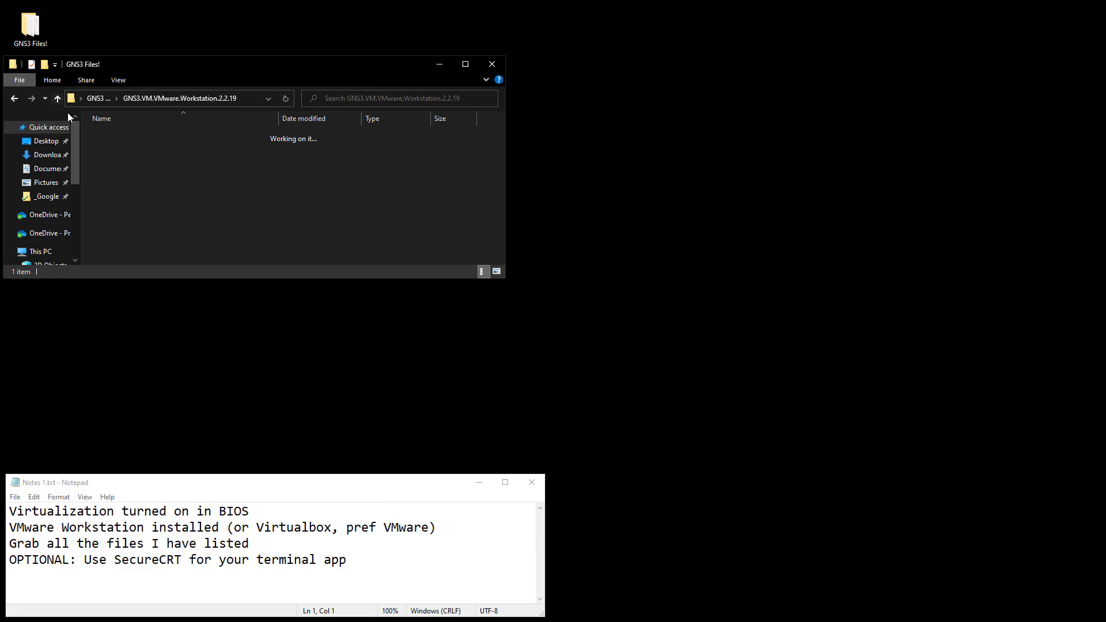
{"action": "double_click", "coordinate": [147, 172]}
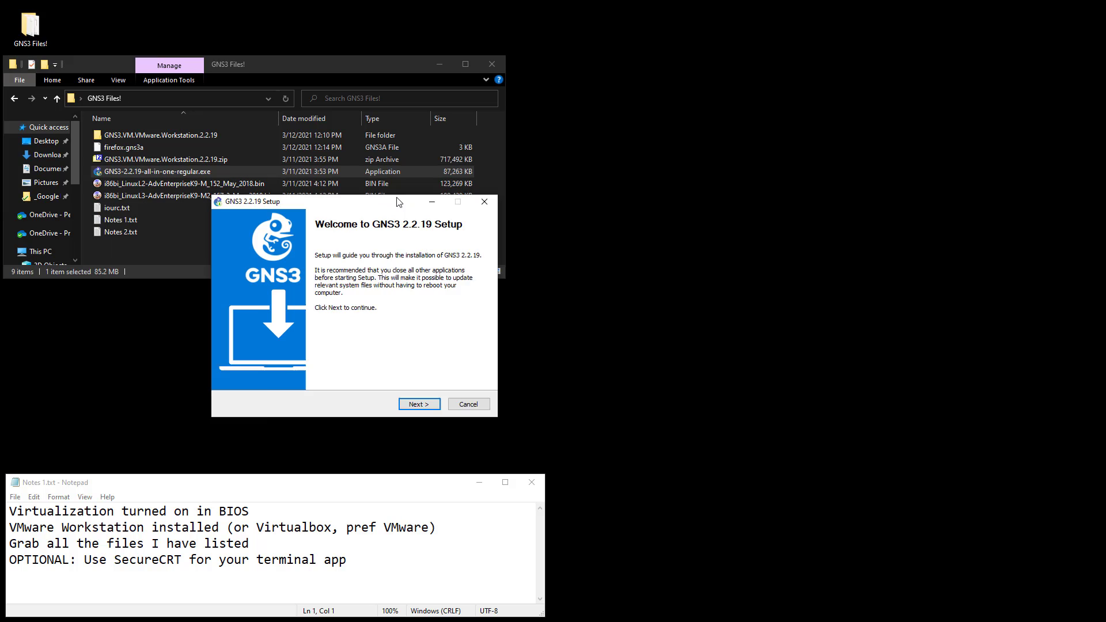
{"action": "left_click", "coordinate": [593, 394]}
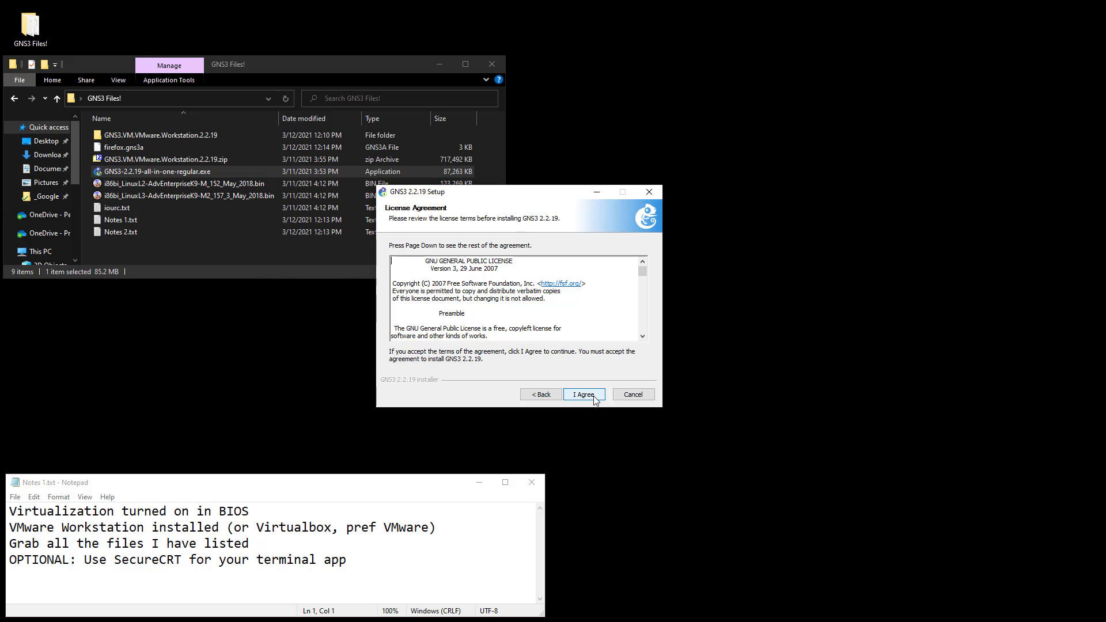
{"action": "left_click", "coordinate": [594, 396]}
{"action": "left_click", "coordinate": [587, 398]}
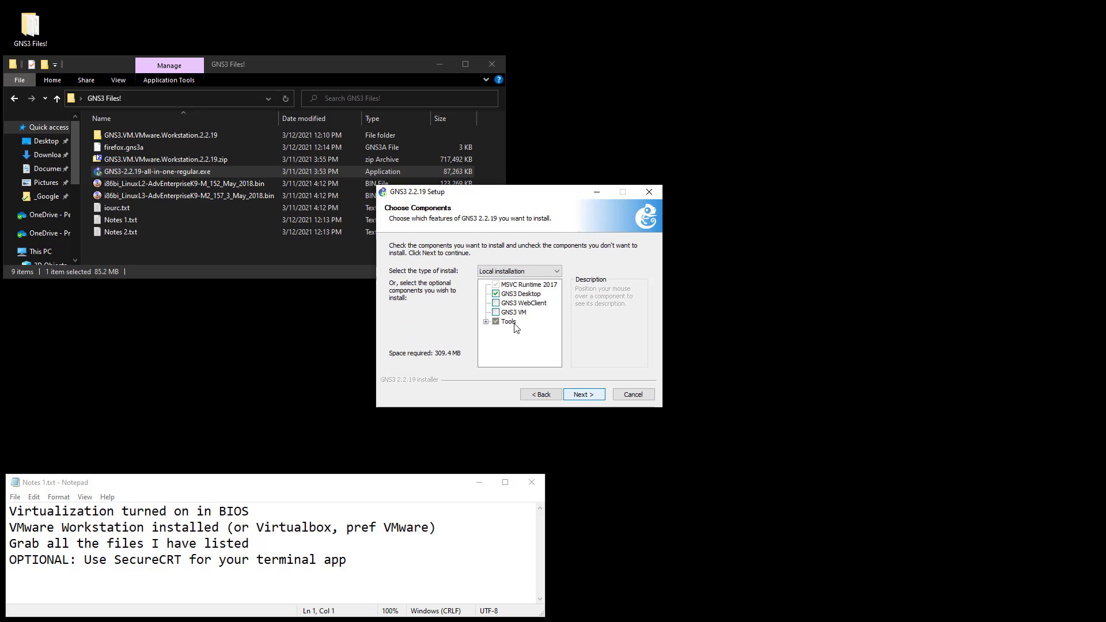
Start the GNS3 installation with the default components and location, dismissing the WinPcap 4.1.3 setup and replacing Npcap with version 0.9990
{"action": "left_click", "coordinate": [583, 394]}
{"action": "left_click", "coordinate": [588, 399]}
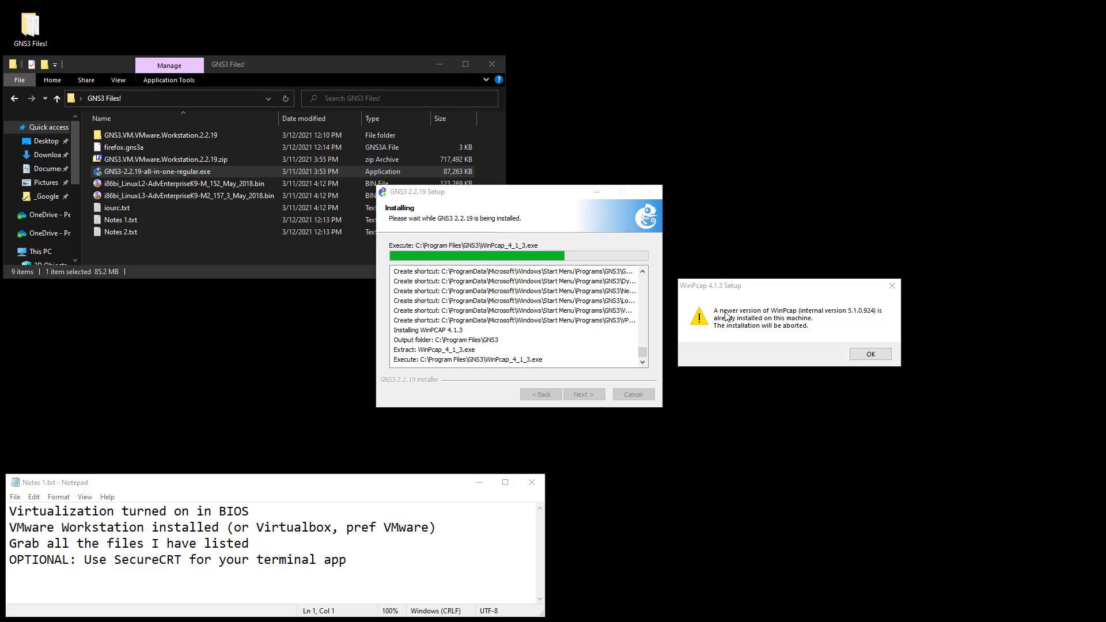
{"action": "left_click", "coordinate": [871, 354]}
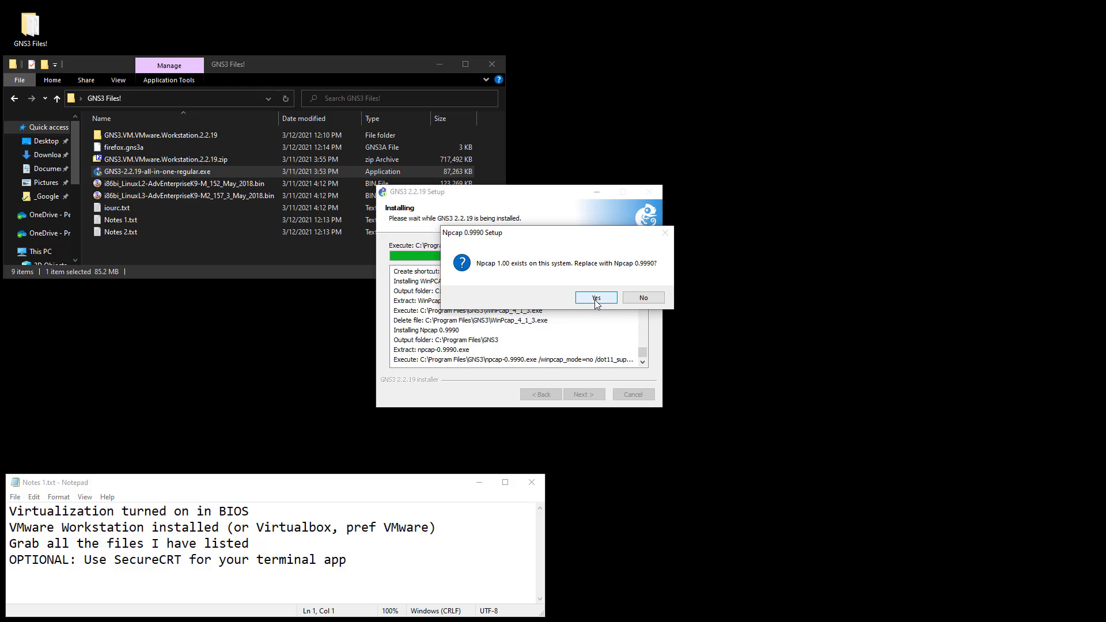
{"action": "left_click", "coordinate": [596, 298]}
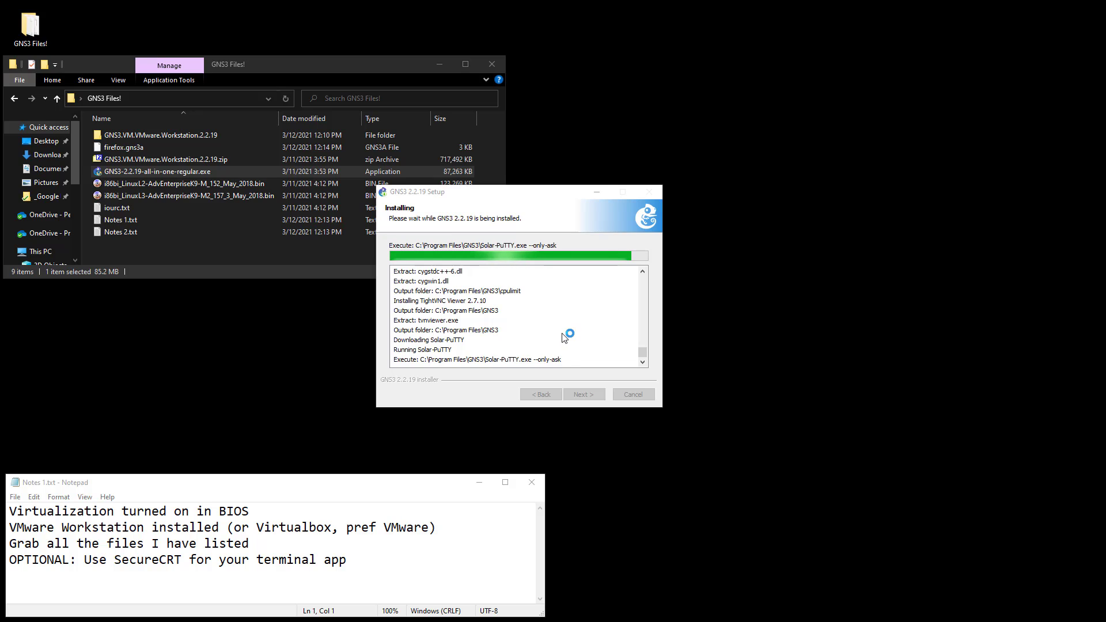
Accept the Solar-PuTTY license agreement and privacy notice, and submit an email address in its registration prompt
{"action": "left_click", "coordinate": [397, 321]}
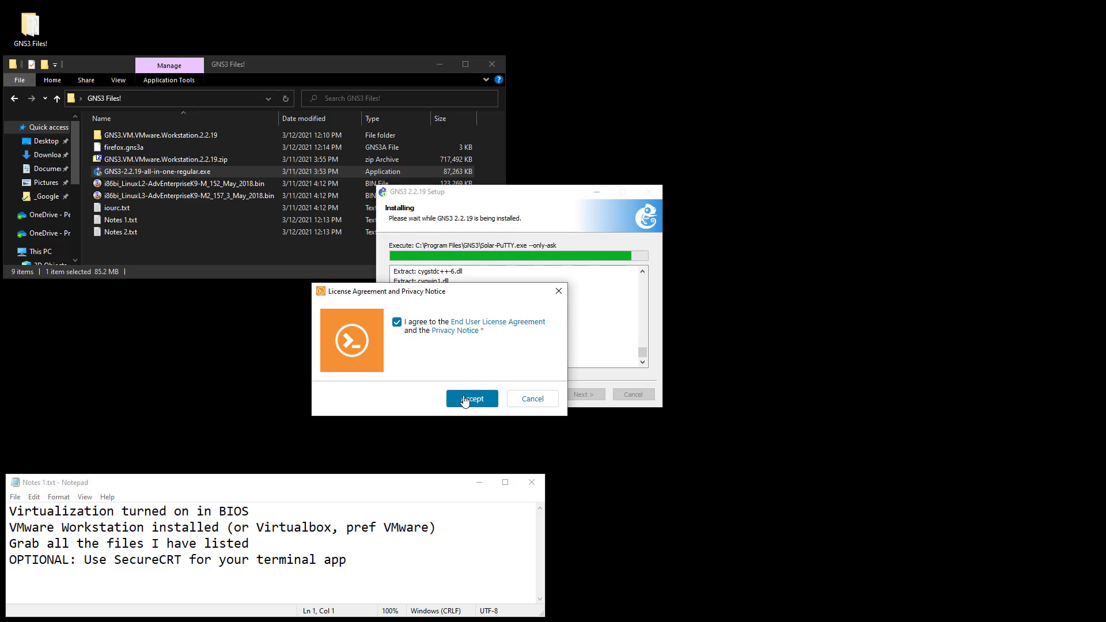
{"action": "left_click", "coordinate": [467, 399]}
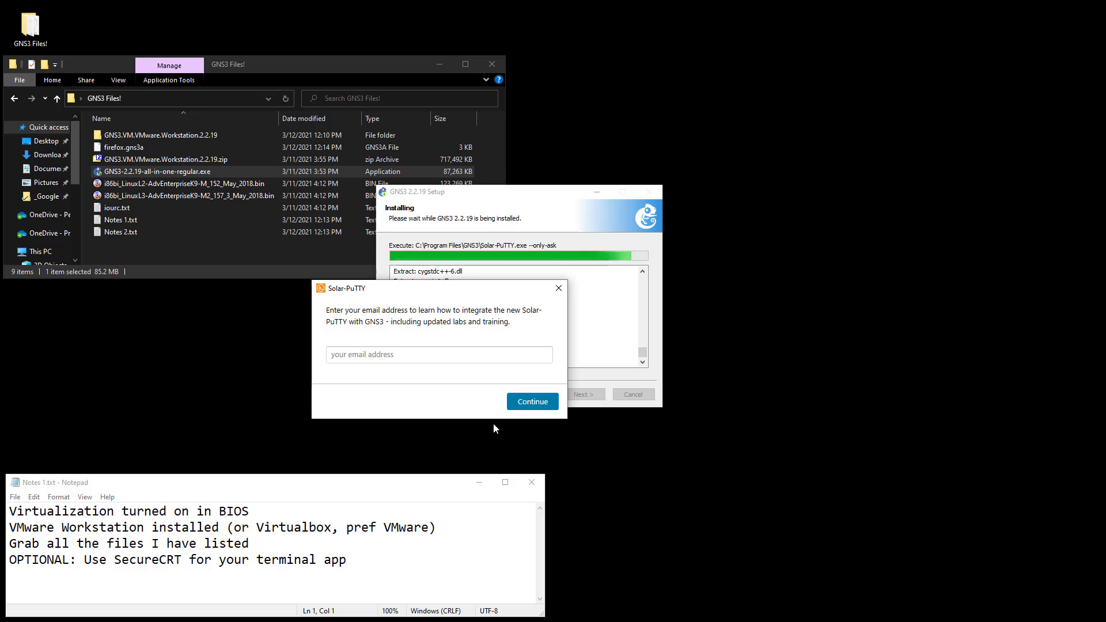
{"action": "left_click", "coordinate": [421, 356]}
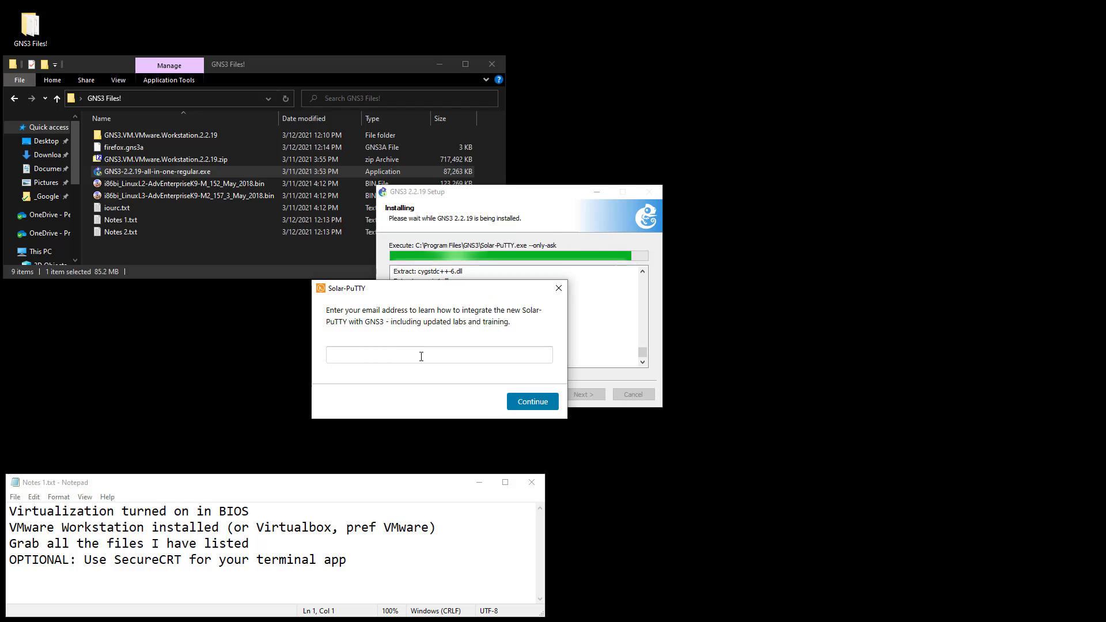
{"action": "type", "text": "nothanks@"}
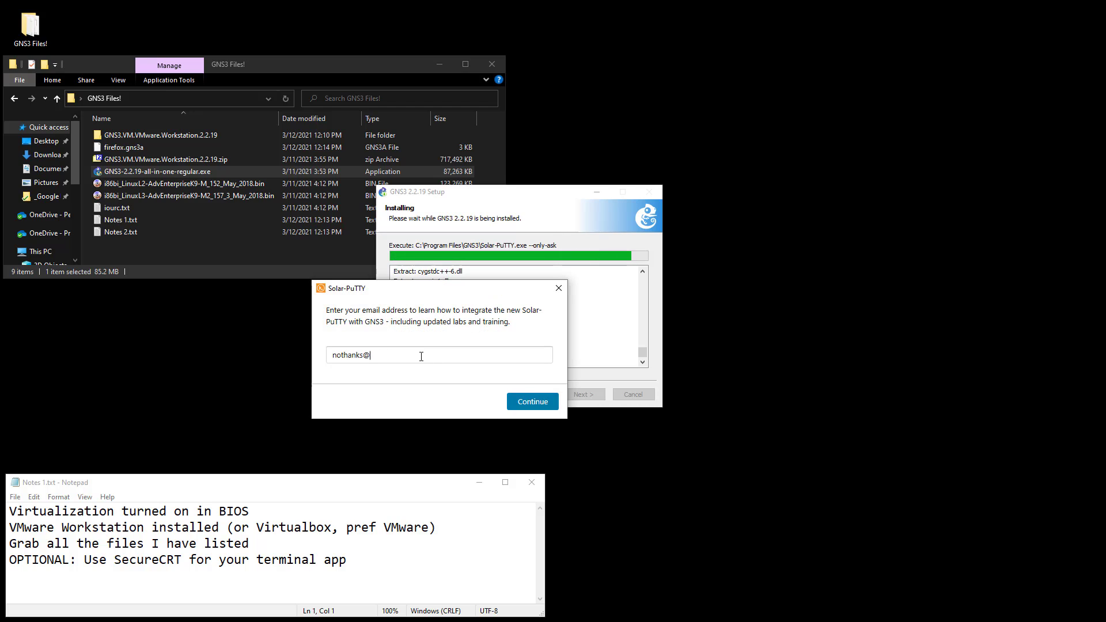
{"action": "type", "text": "nothanks.com"}
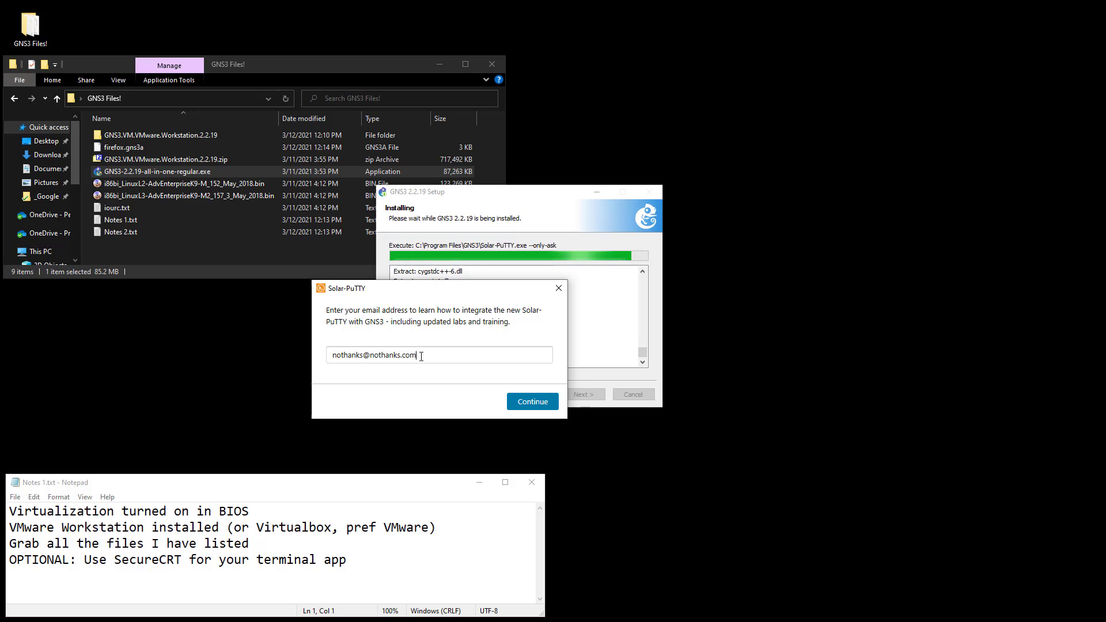
{"action": "key", "text": "Return"}
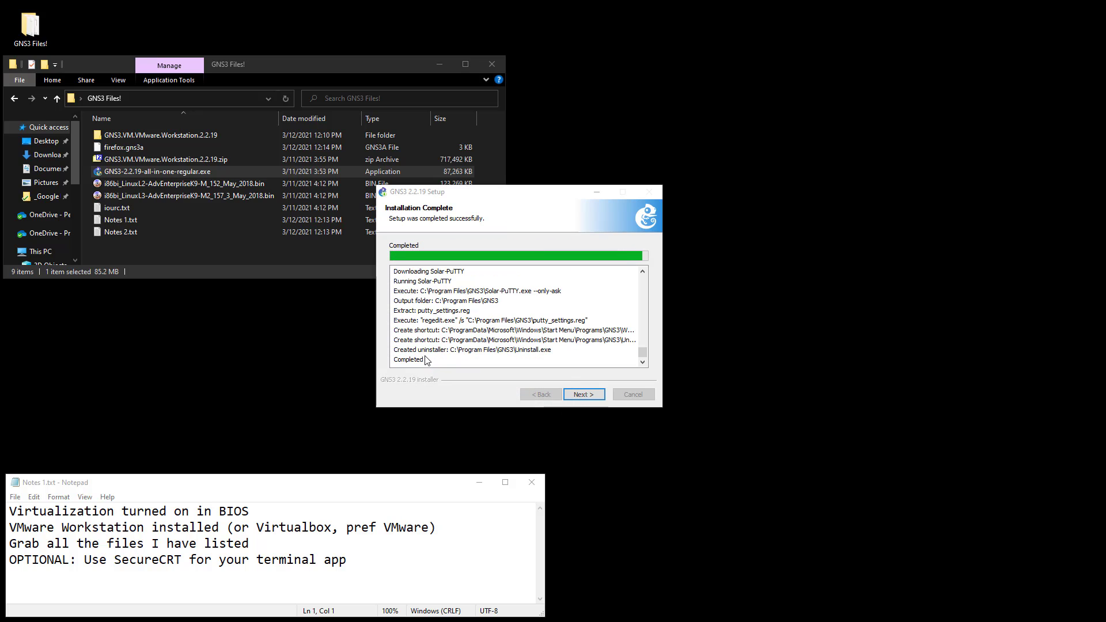
Complete the GNS3 2.2.19 setup, declining the free Solarwinds Standard Toolset license and leaving Start GNS3 enabled
{"action": "left_click", "coordinate": [583, 395]}
{"action": "left_click", "coordinate": [515, 318]}
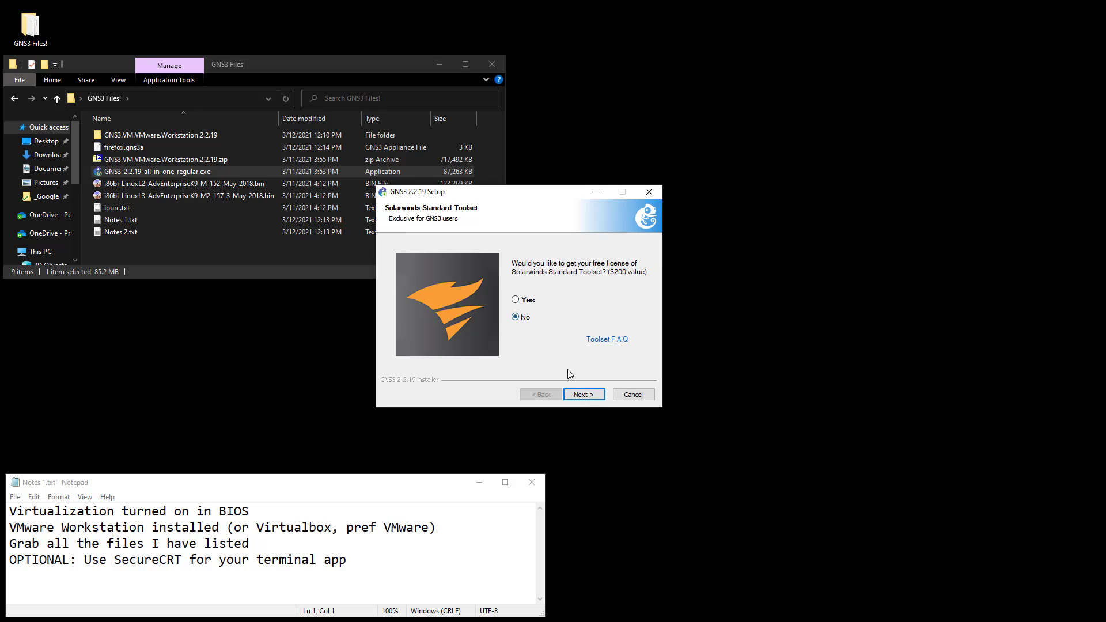
{"action": "left_click", "coordinate": [584, 394]}
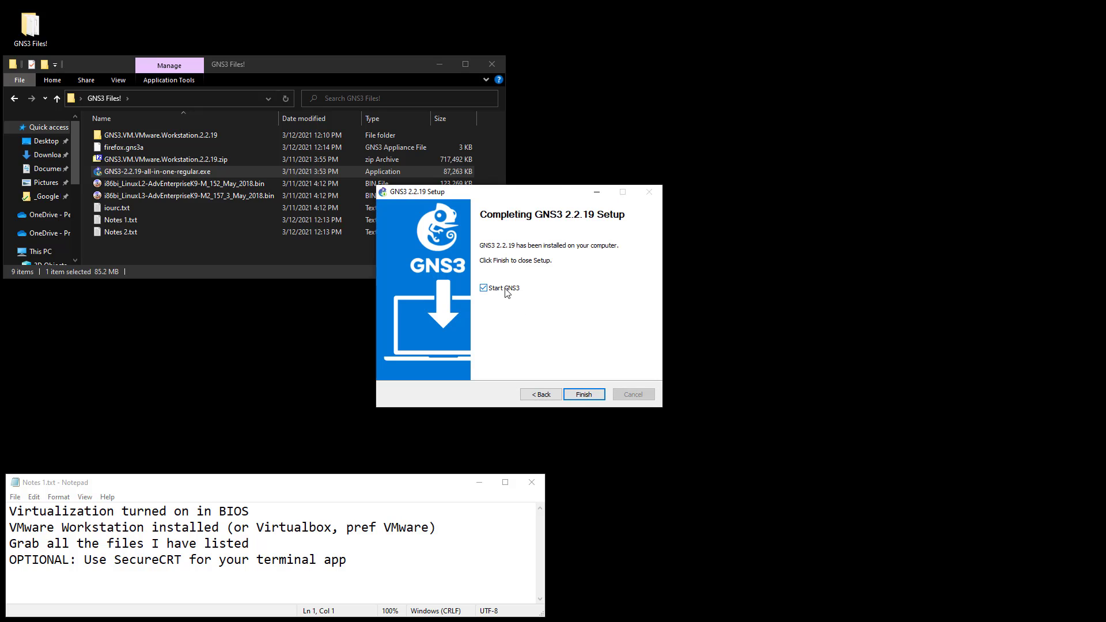
{"action": "left_click", "coordinate": [583, 394]}
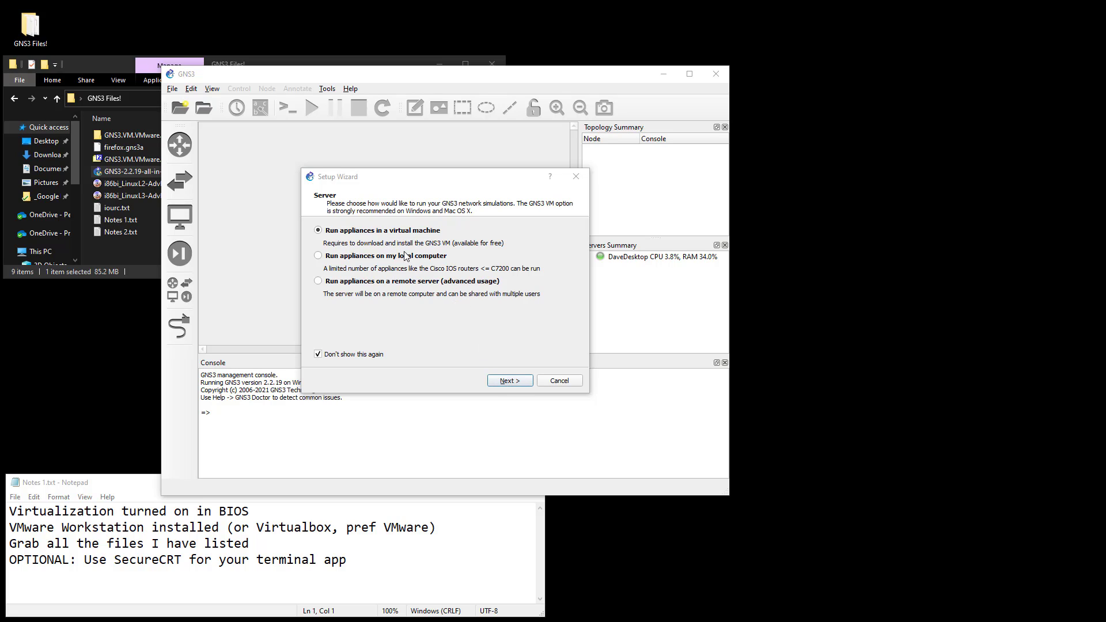
Choose to run appliances in a virtual machine and accept the local server defaults of localhost and port 3080 TCP
{"action": "left_click", "coordinate": [509, 381]}
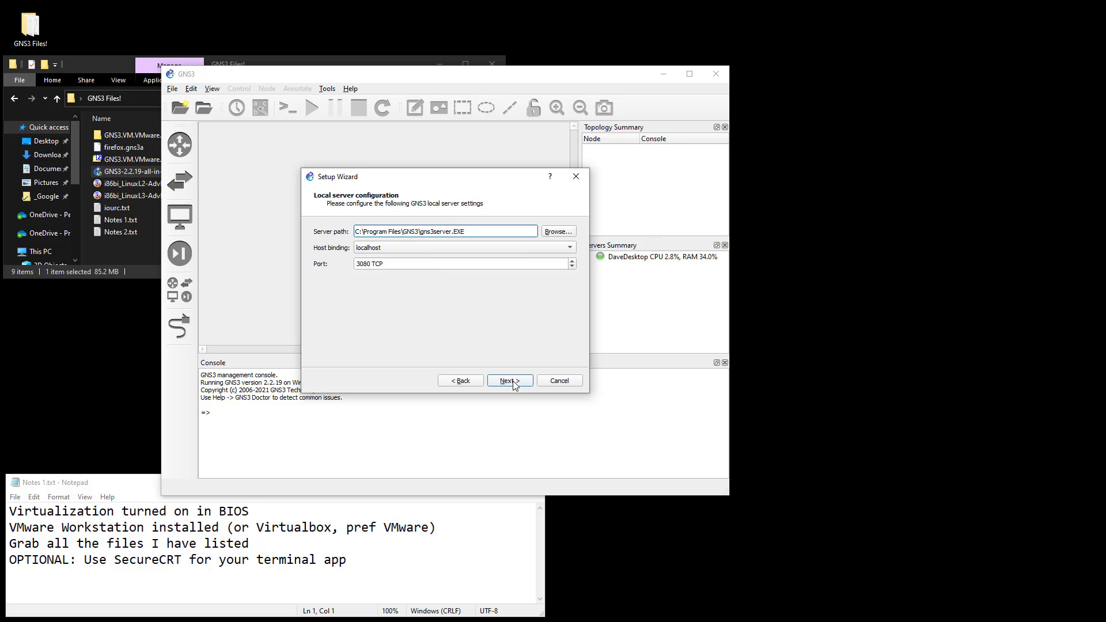
{"action": "left_click", "coordinate": [510, 381]}
{"action": "left_click", "coordinate": [510, 381]}
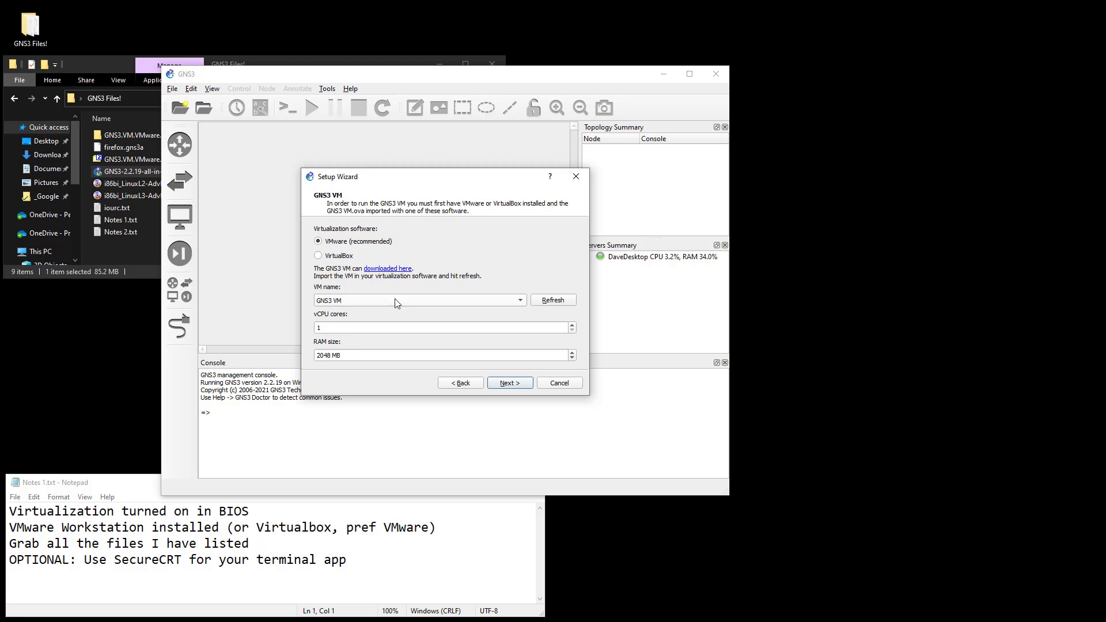
Configure the VMware GNS3 VM with 8 vCPU cores and a larger RAM size, and finish the Setup Wizard
{"action": "double_click", "coordinate": [331, 327]}
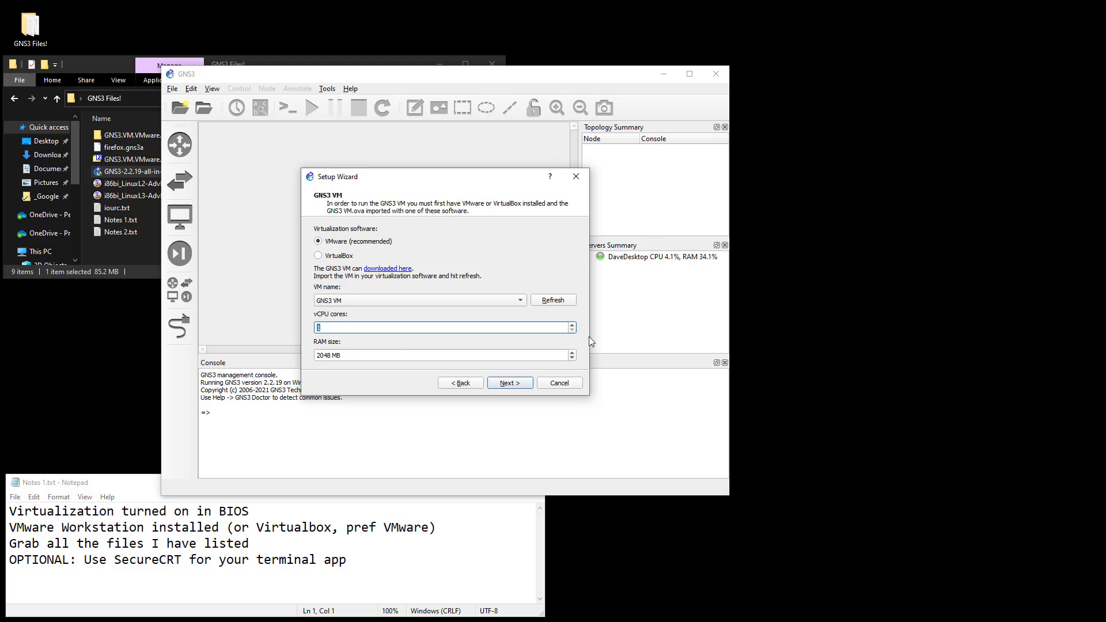
{"action": "left_click", "coordinate": [573, 325]}
{"action": "left_click", "coordinate": [572, 352]}
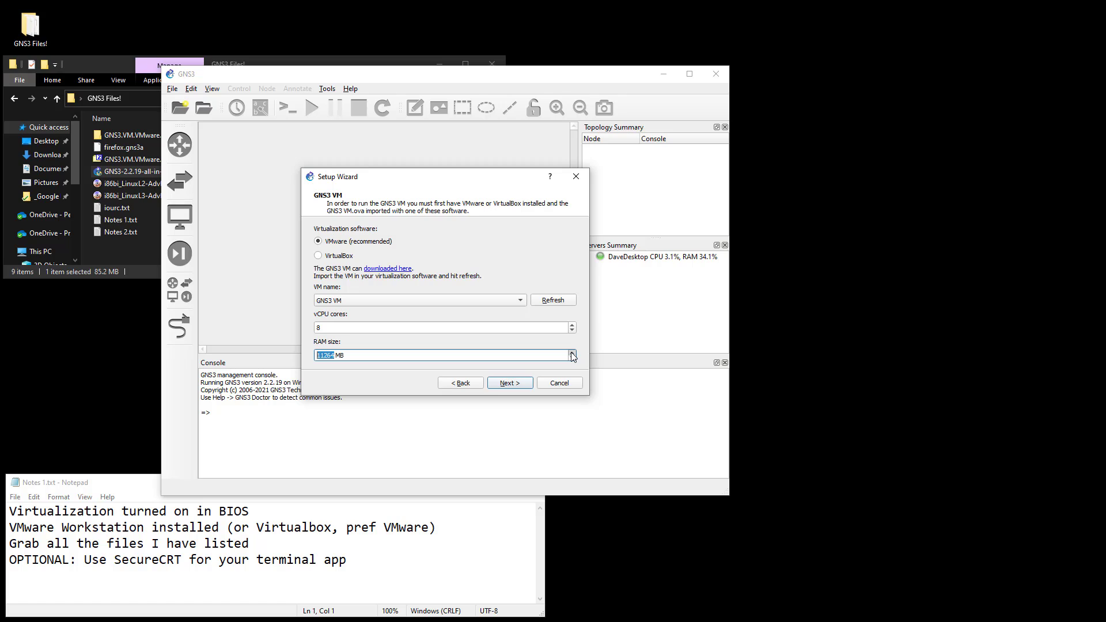
{"action": "left_click", "coordinate": [572, 353]}
{"action": "left_click", "coordinate": [572, 353]}
{"action": "left_click", "coordinate": [514, 384]}
{"action": "left_click", "coordinate": [514, 384]}
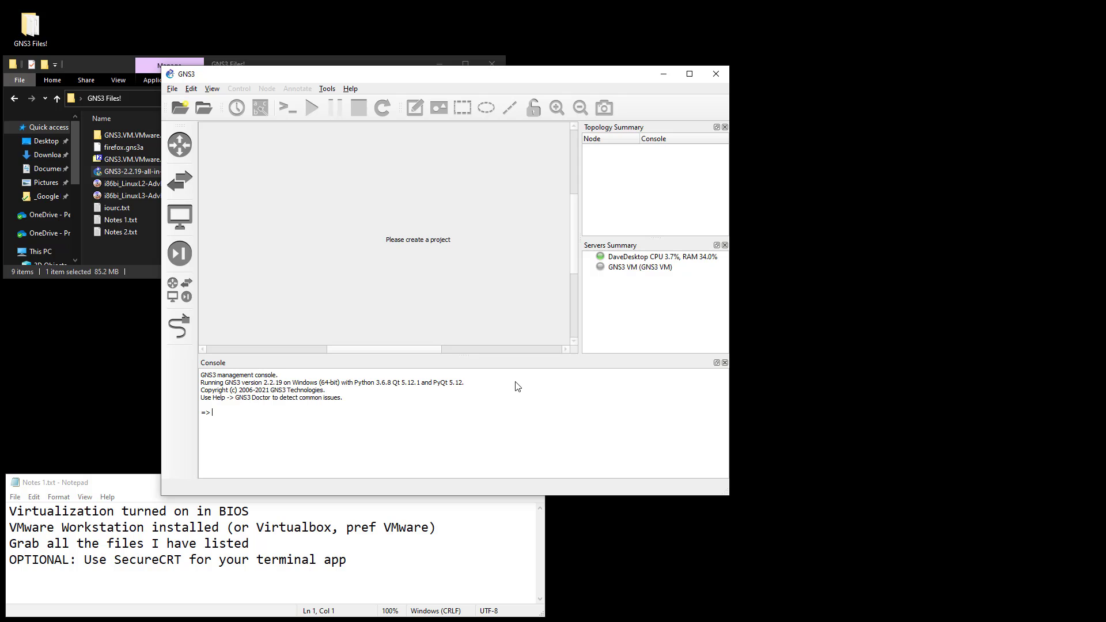
Minimize the VMware Workstation window, and widen the GNS3 window and move it to the upper part of the desktop
{"action": "left_click", "coordinate": [618, 268]}
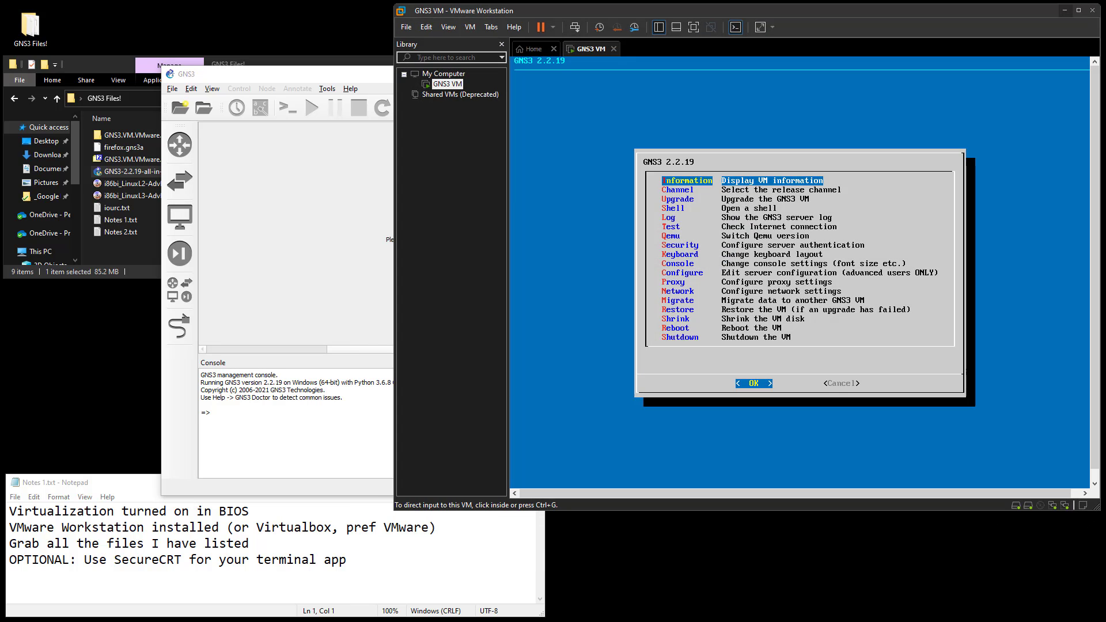
{"action": "left_click", "coordinate": [438, 621]}
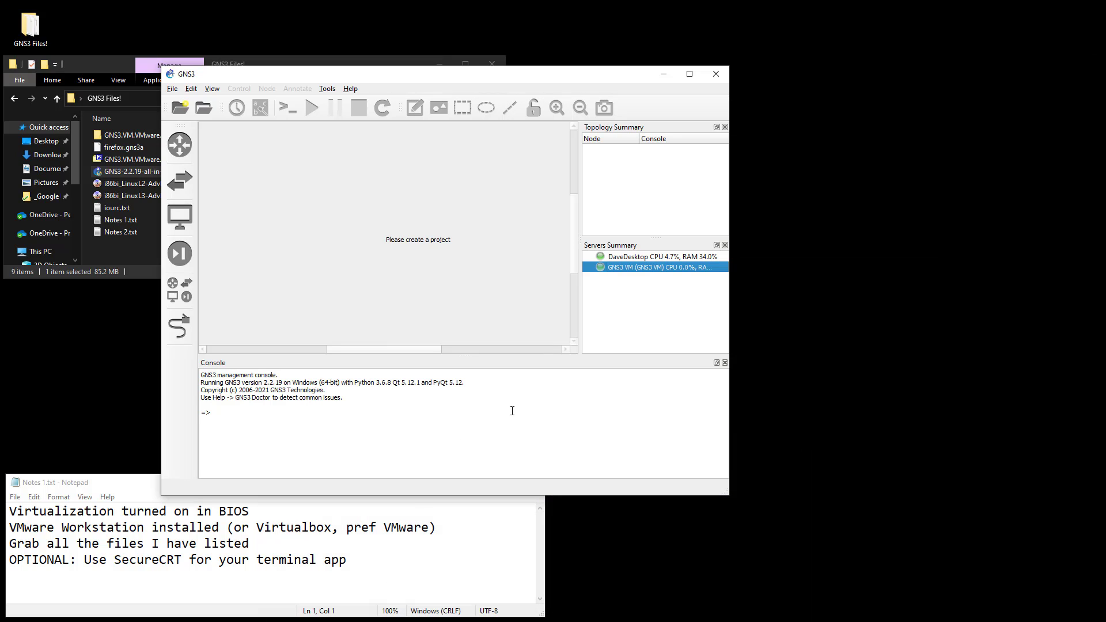
{"action": "left_click_drag", "start_coordinate": [727, 286], "coordinate": [1072, 277]}
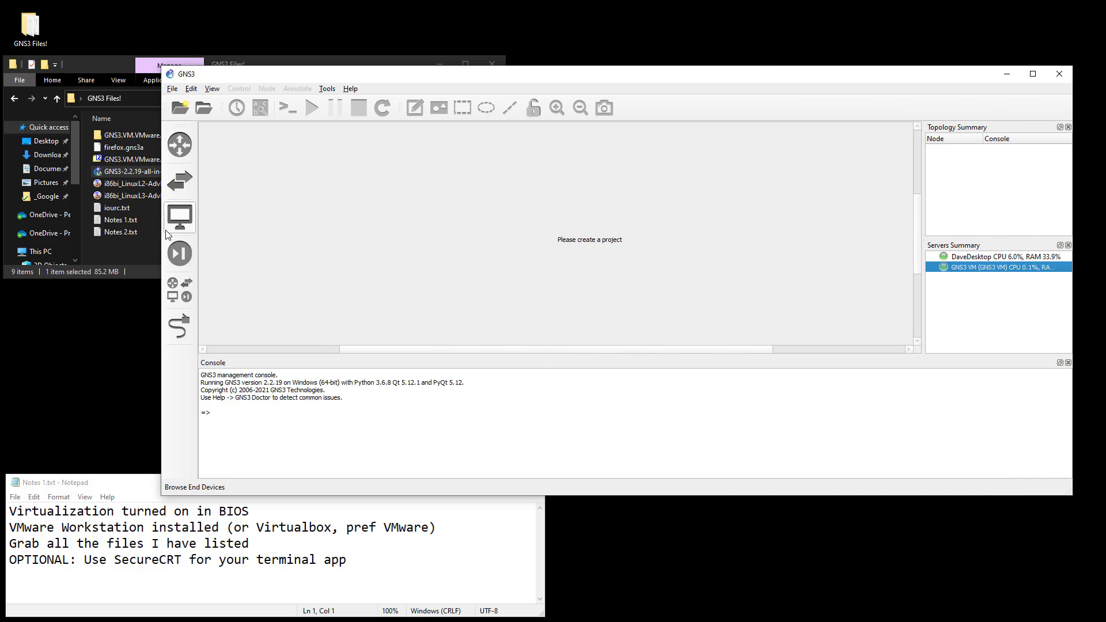
{"action": "left_click_drag", "start_coordinate": [162, 236], "coordinate": [155, 236]}
{"action": "left_click_drag", "start_coordinate": [331, 81], "coordinate": [357, 14]}
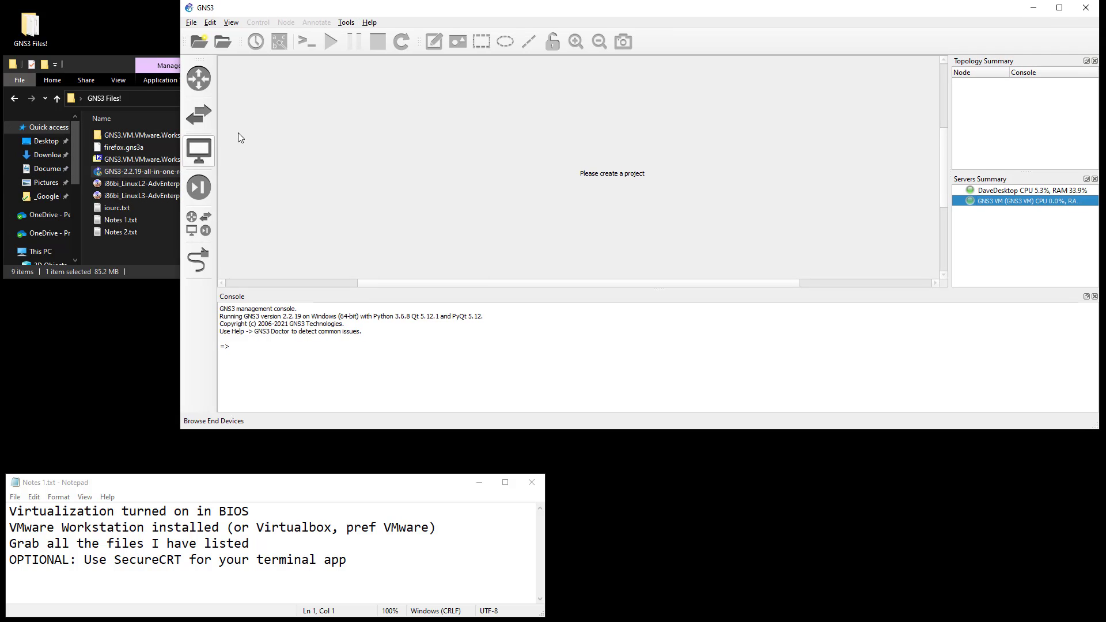
Load iourc.txt from the GNS3 Files! folder as the IOU licence in the IOS on UNIX preferences
{"action": "left_click", "coordinate": [213, 26]}
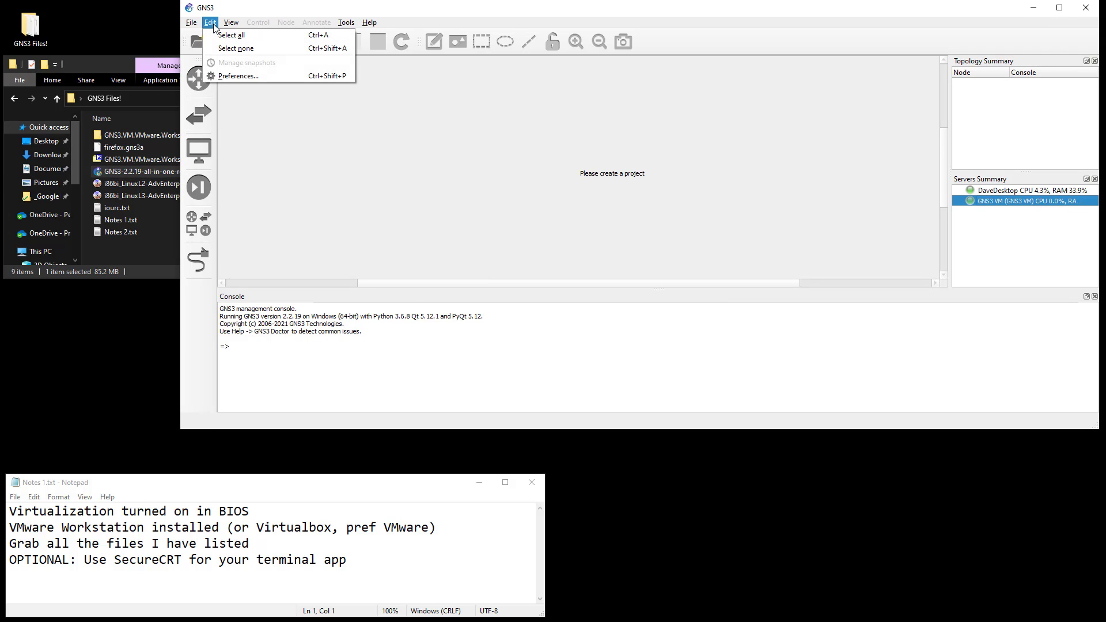
{"action": "left_click", "coordinate": [225, 77]}
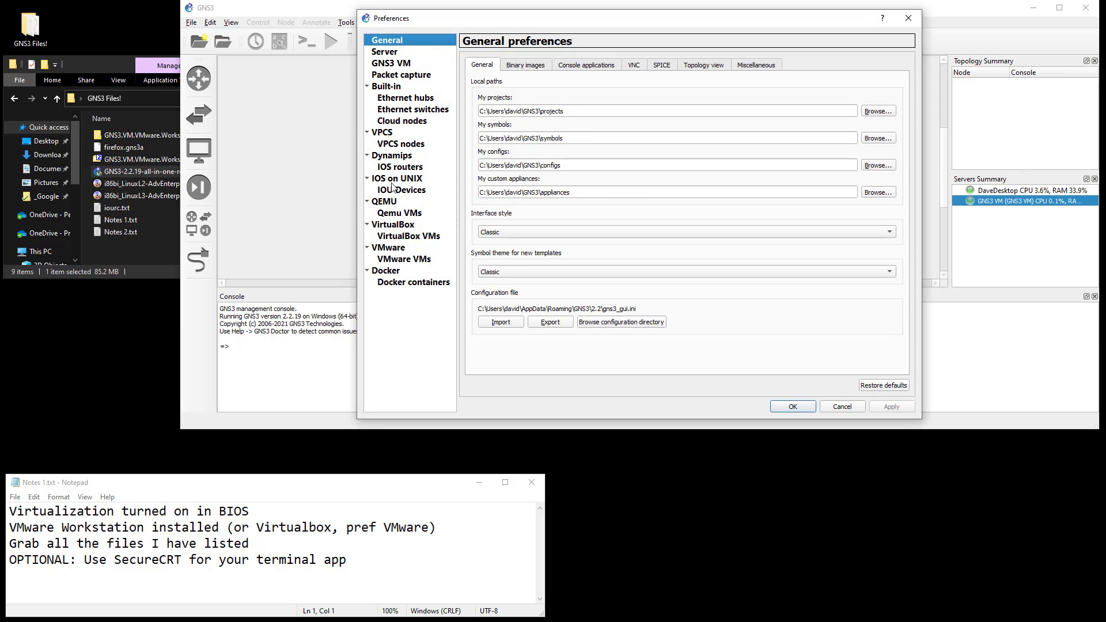
{"action": "left_click", "coordinate": [391, 190]}
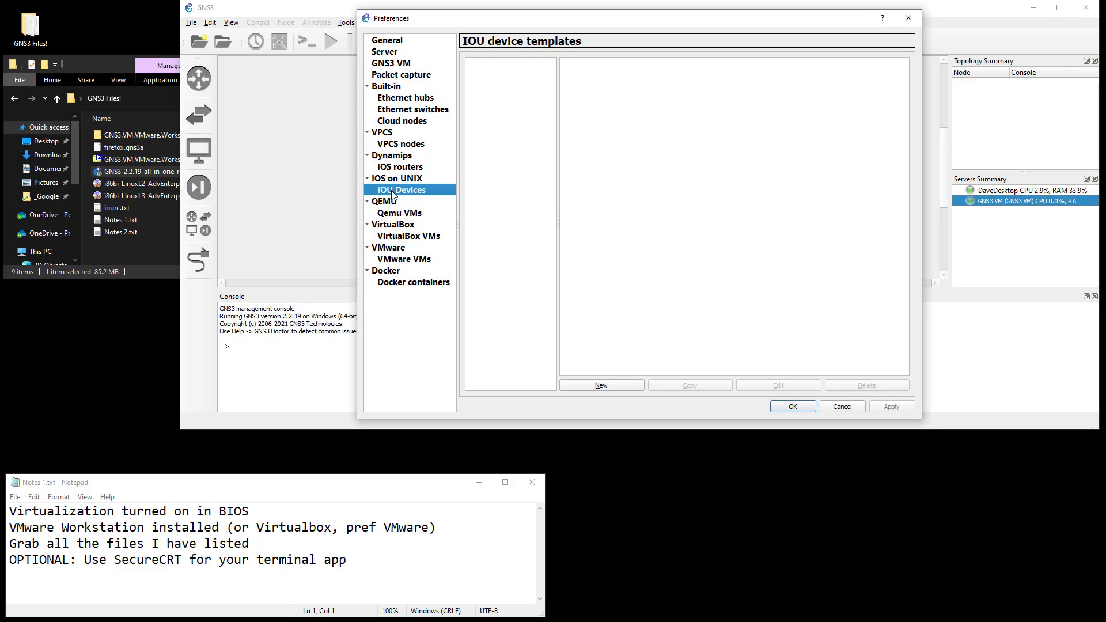
{"action": "left_click", "coordinate": [411, 180]}
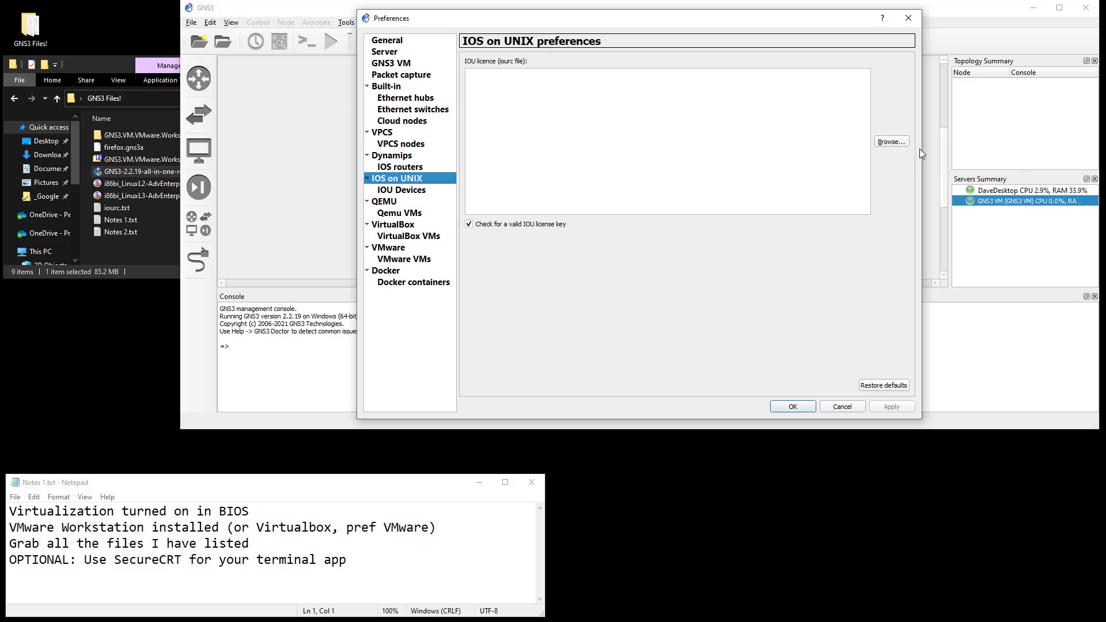
{"action": "left_click", "coordinate": [893, 142]}
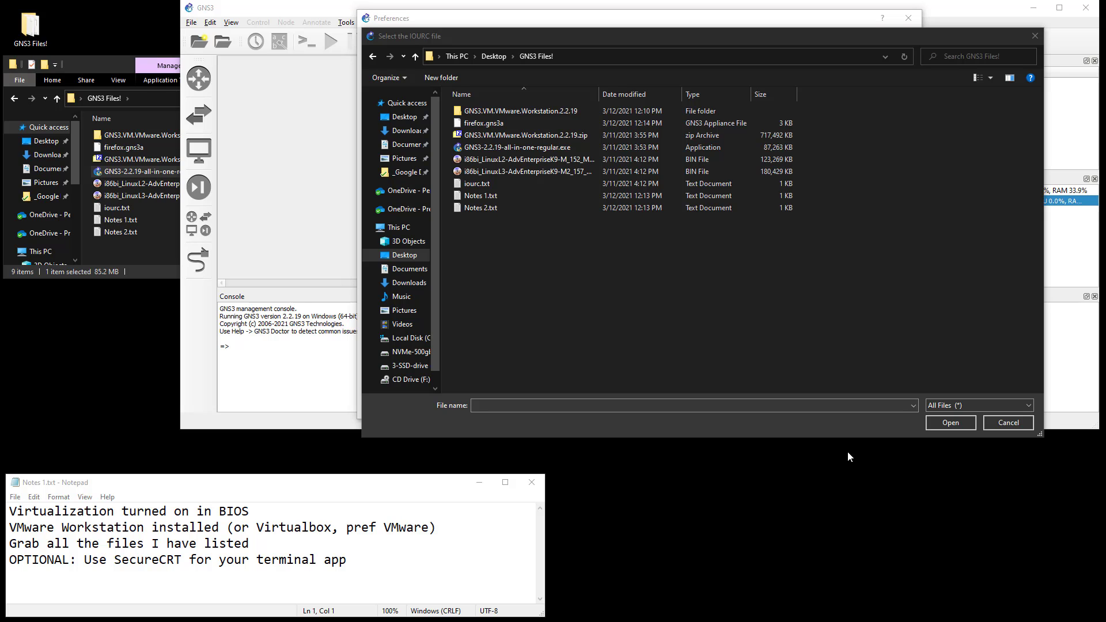
{"action": "double_click", "coordinate": [467, 184]}
Create an IOU device template named L2-15.2 on the GNS3 VM, type L2 image, using i86bi_LinuxL2-AdvEnterpriseK9-M_152_May_2018.bin
{"action": "left_click", "coordinate": [406, 192]}
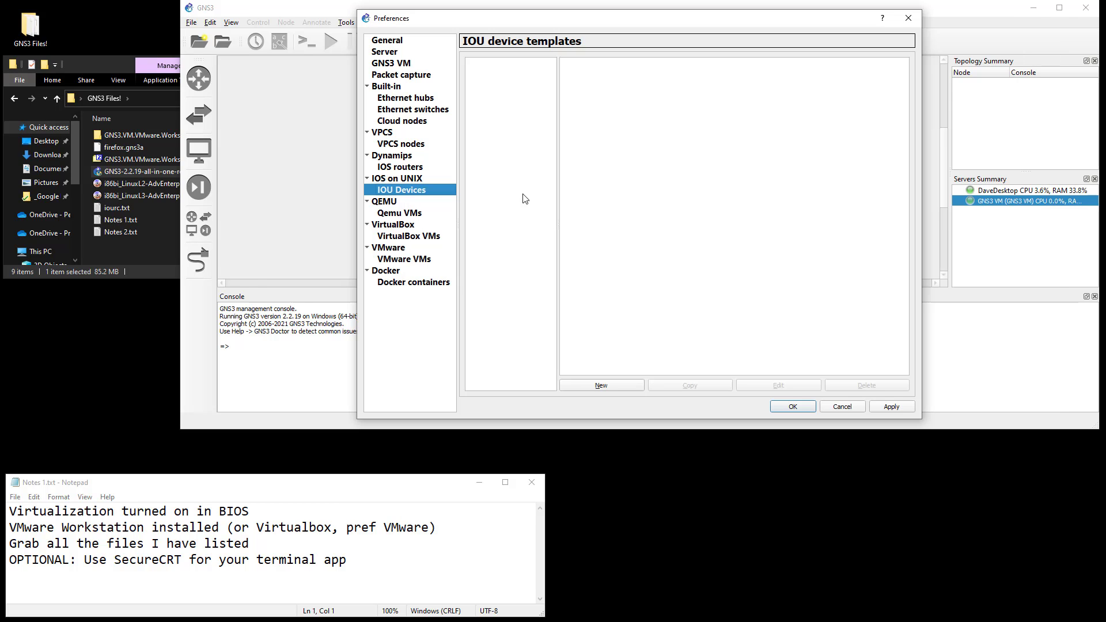
{"action": "left_click", "coordinate": [617, 387]}
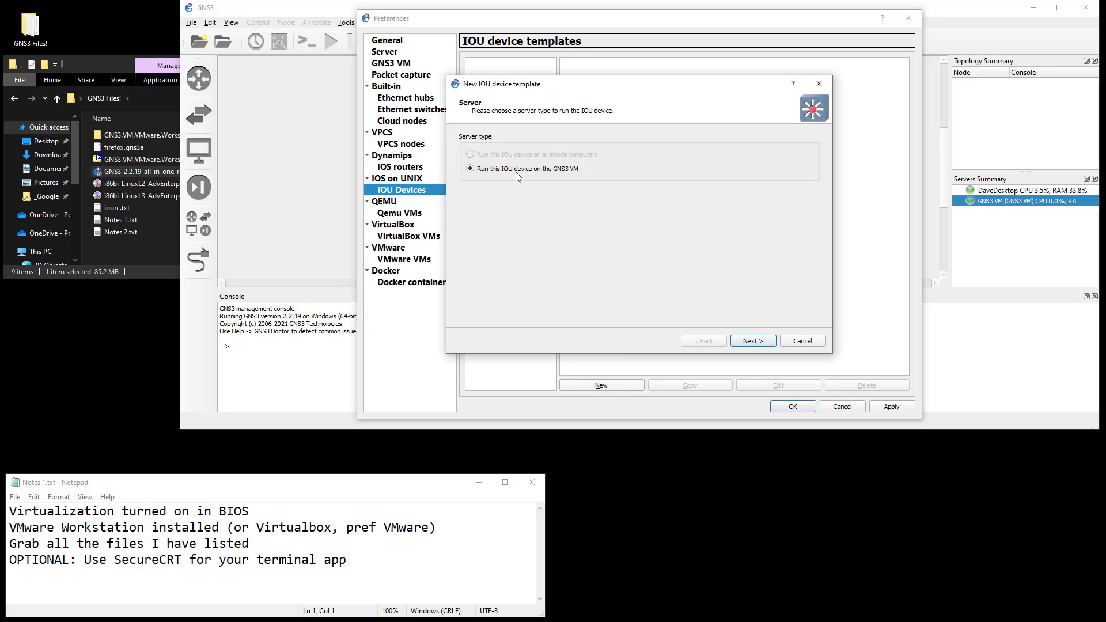
{"action": "left_click", "coordinate": [752, 341]}
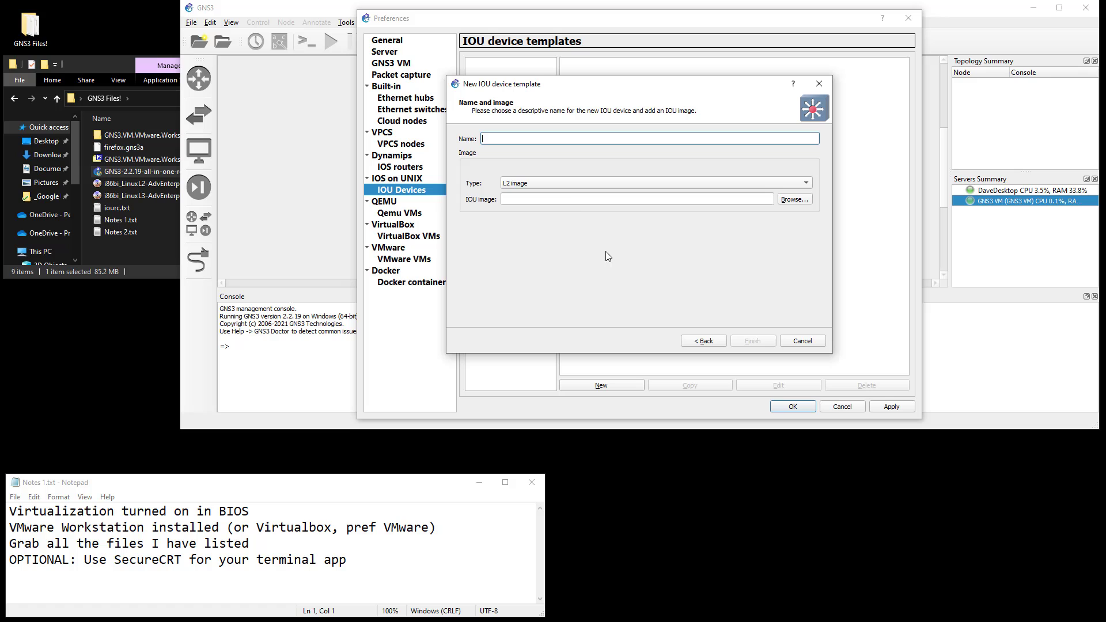
{"action": "left_click", "coordinate": [550, 185]}
{"action": "left_click", "coordinate": [548, 184]}
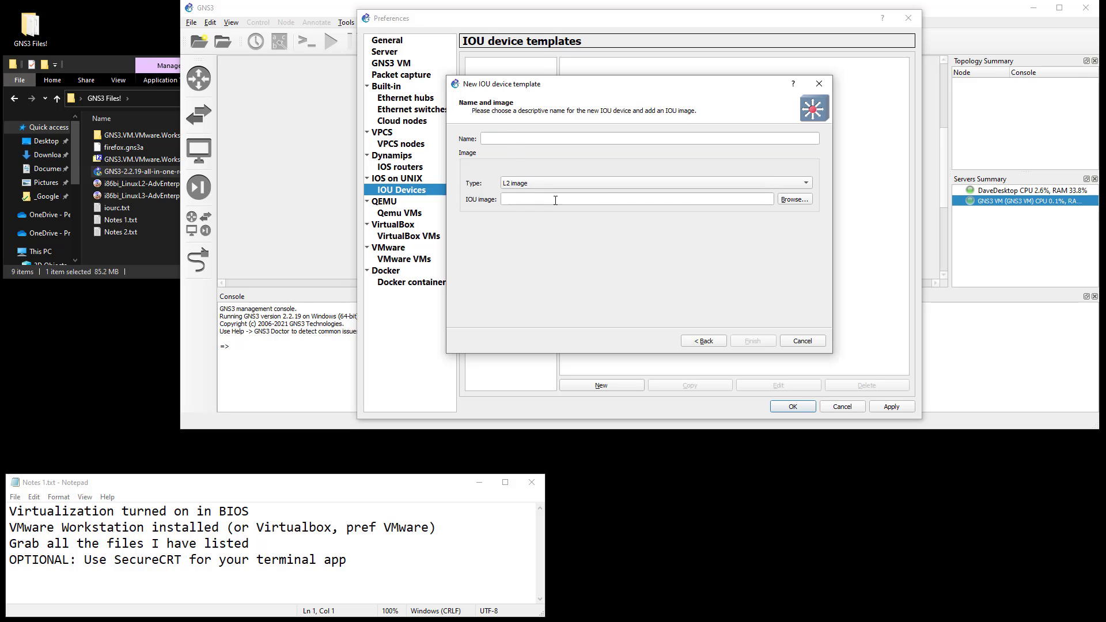
{"action": "left_click", "coordinate": [794, 200]}
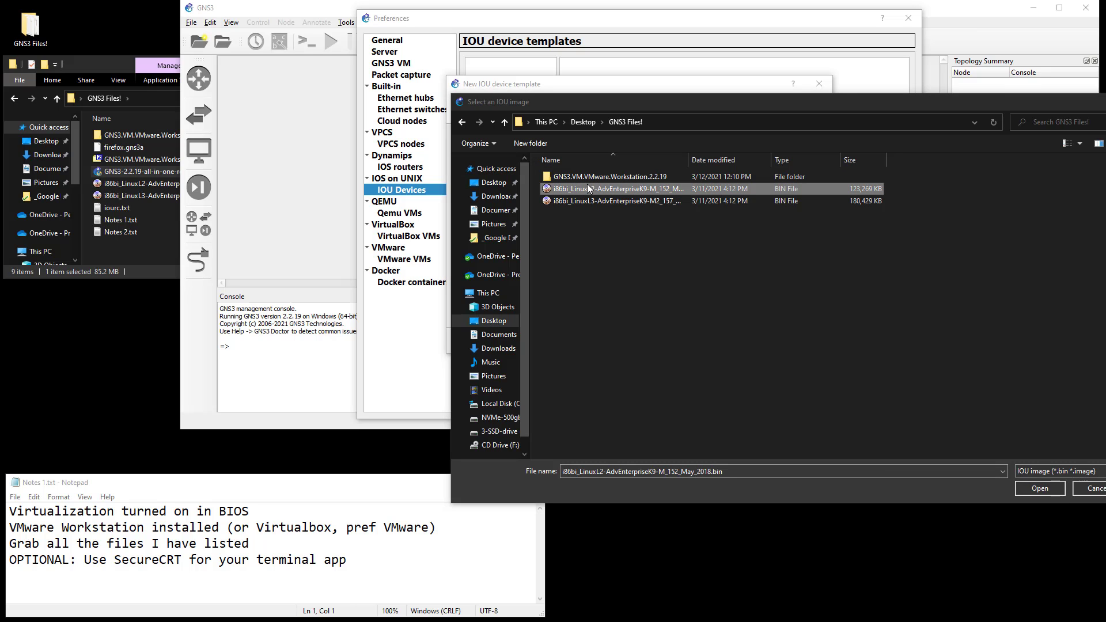
{"action": "double_click", "coordinate": [592, 190]}
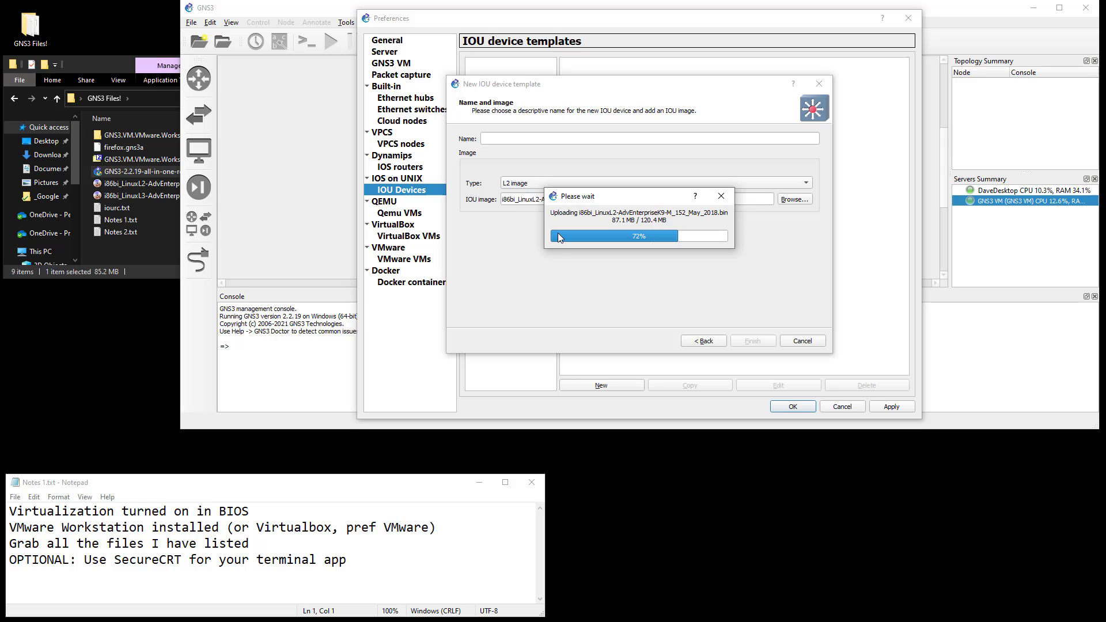
{"action": "left_click", "coordinate": [499, 137]}
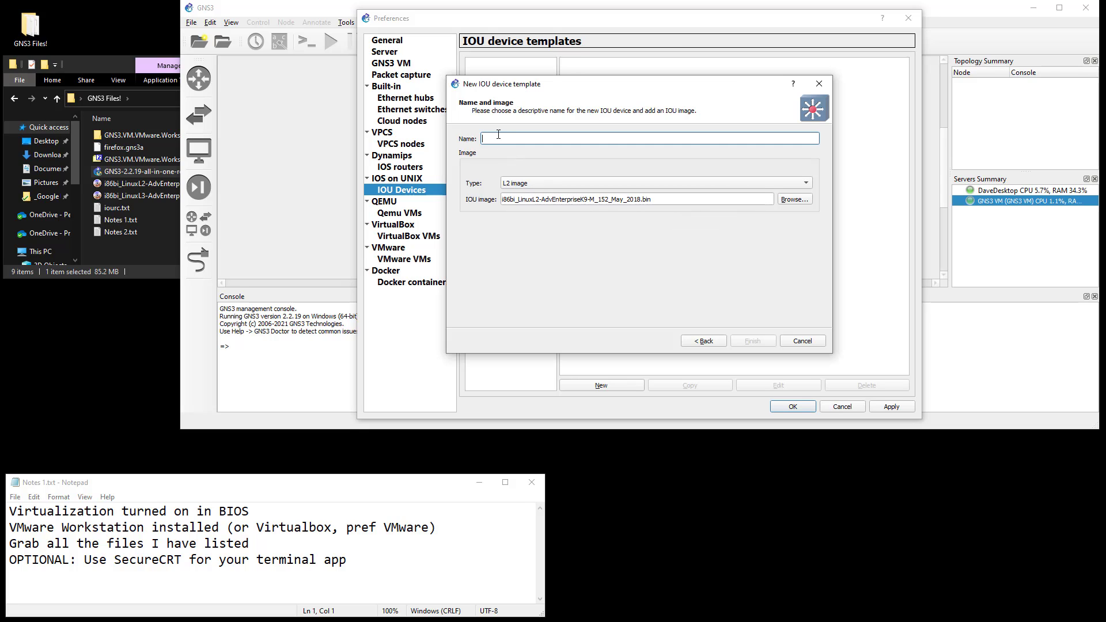
{"action": "type", "text": "LS"}
{"action": "left_click", "coordinate": [752, 341]}
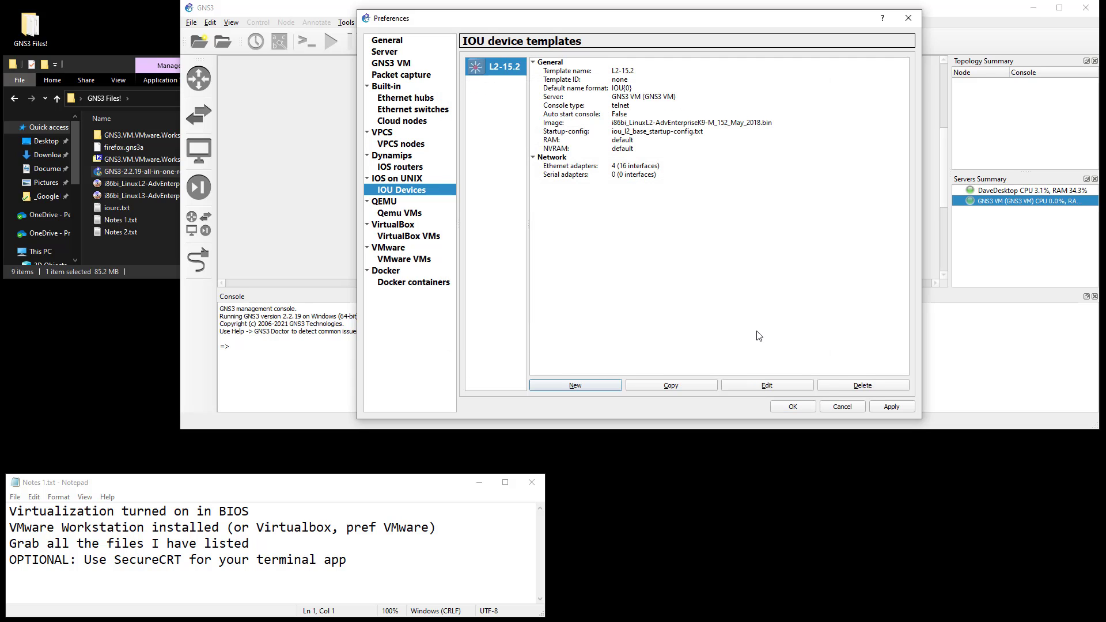
Set the L2-15.2 template's default name format to Layer2v15.2{0}
{"action": "left_click", "coordinate": [769, 385]}
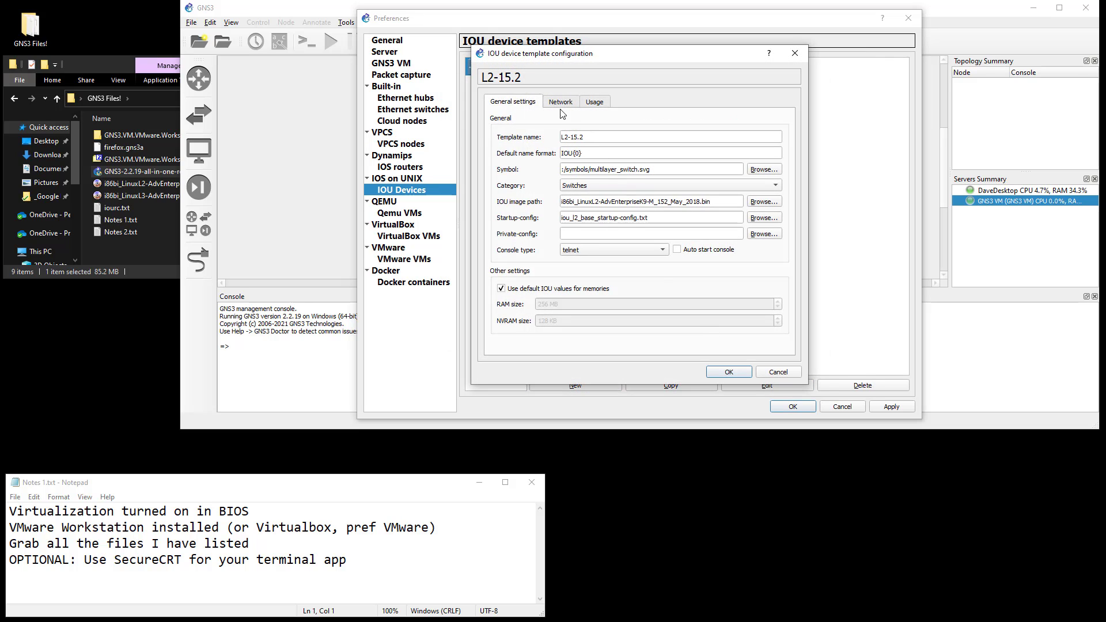
{"action": "double_click", "coordinate": [574, 155]}
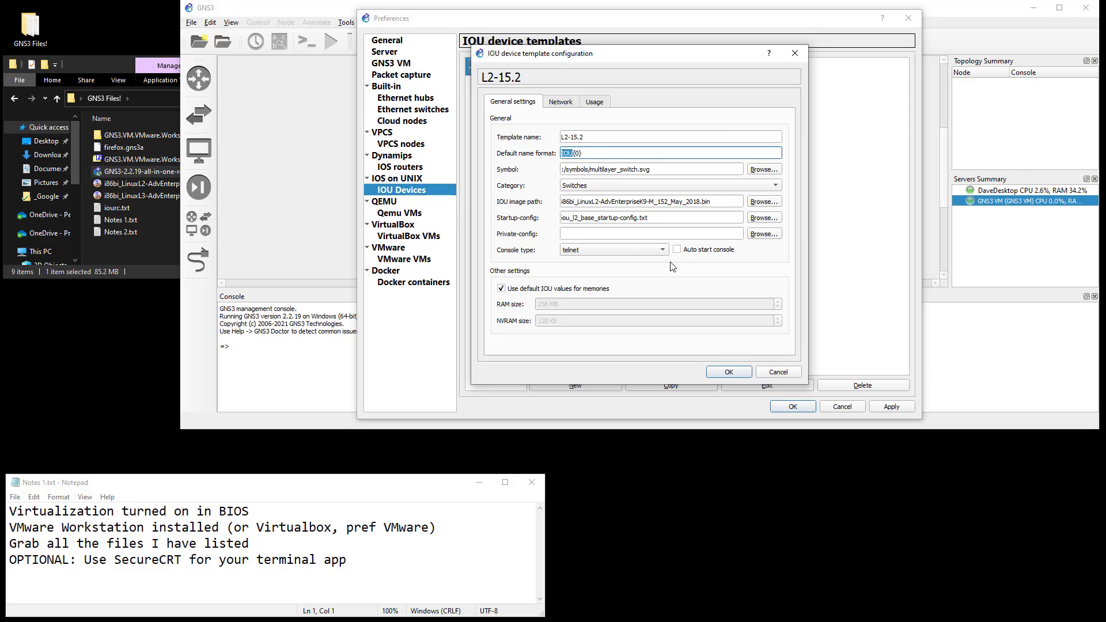
{"action": "type", "text": "Layer2v15.2"}
{"action": "left_click", "coordinate": [732, 372]}
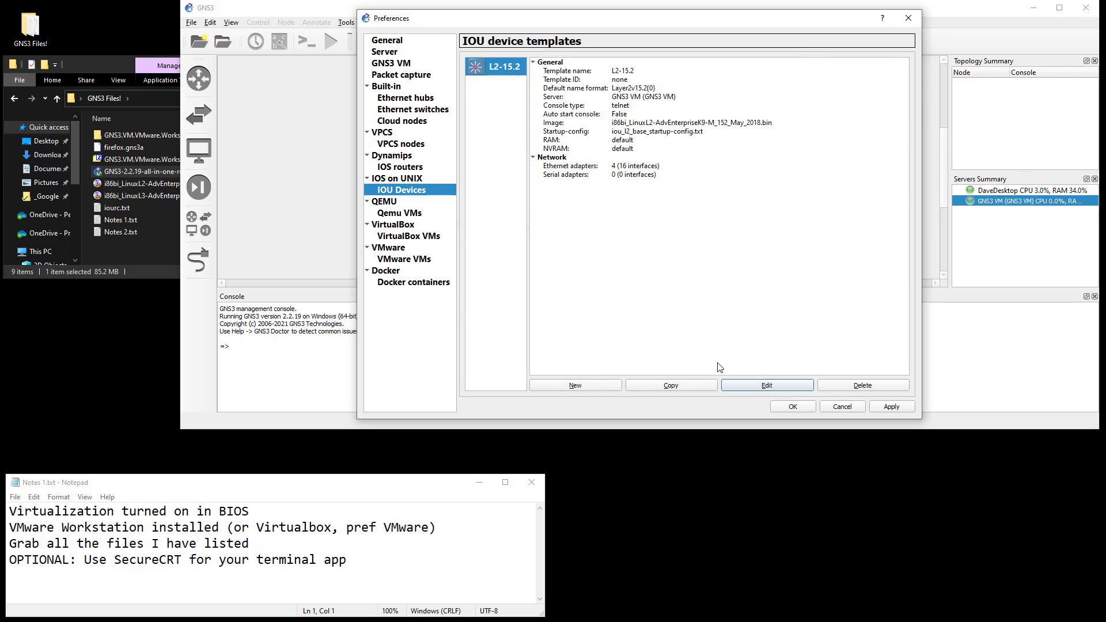
Start a new IOU device template on the GNS3 VM, type L3 image, using the new image i86bi_LinuxL3-AdvEnterpriseK9-M2_157_3_May_2018.bin
{"action": "left_click", "coordinate": [587, 387]}
{"action": "left_click", "coordinate": [759, 338]}
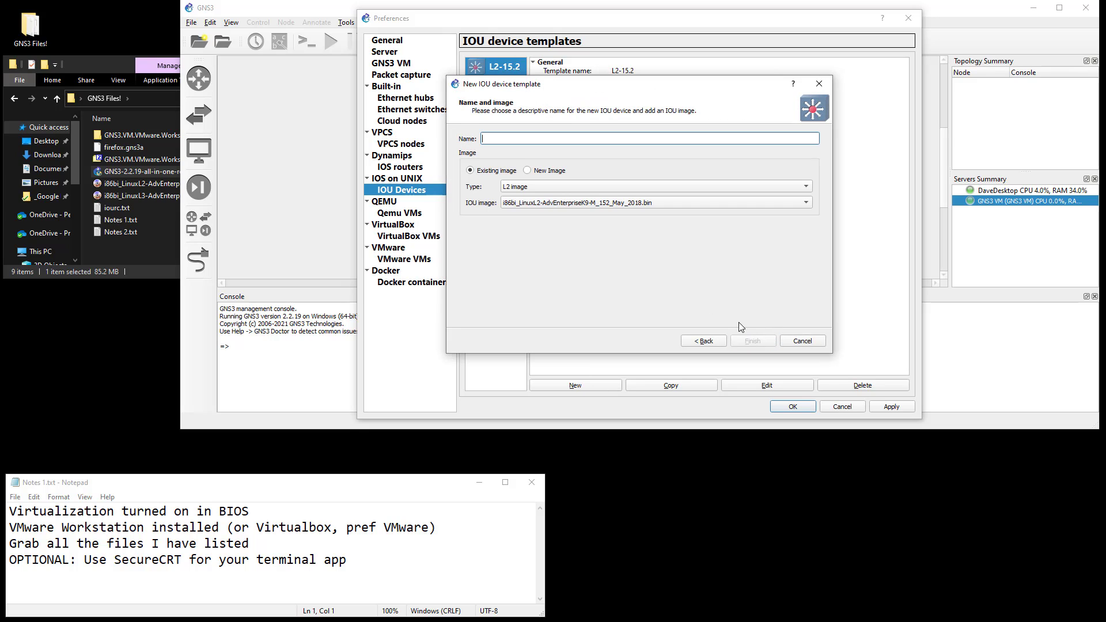
{"action": "left_click", "coordinate": [536, 186]}
{"action": "left_click", "coordinate": [538, 200]}
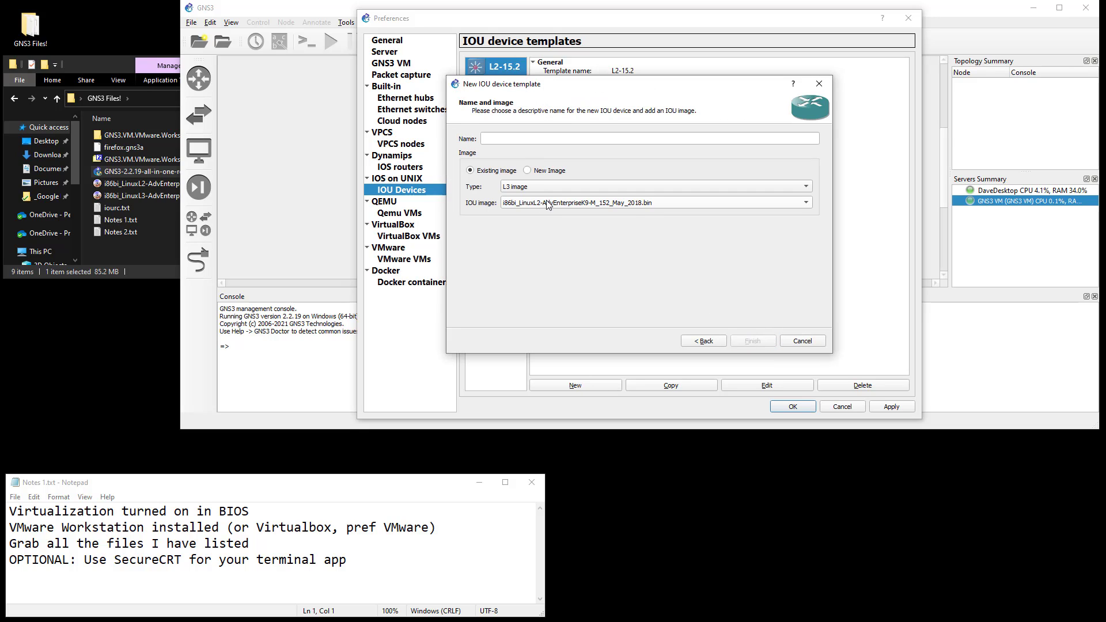
{"action": "left_click", "coordinate": [536, 188]}
{"action": "left_click", "coordinate": [538, 171]}
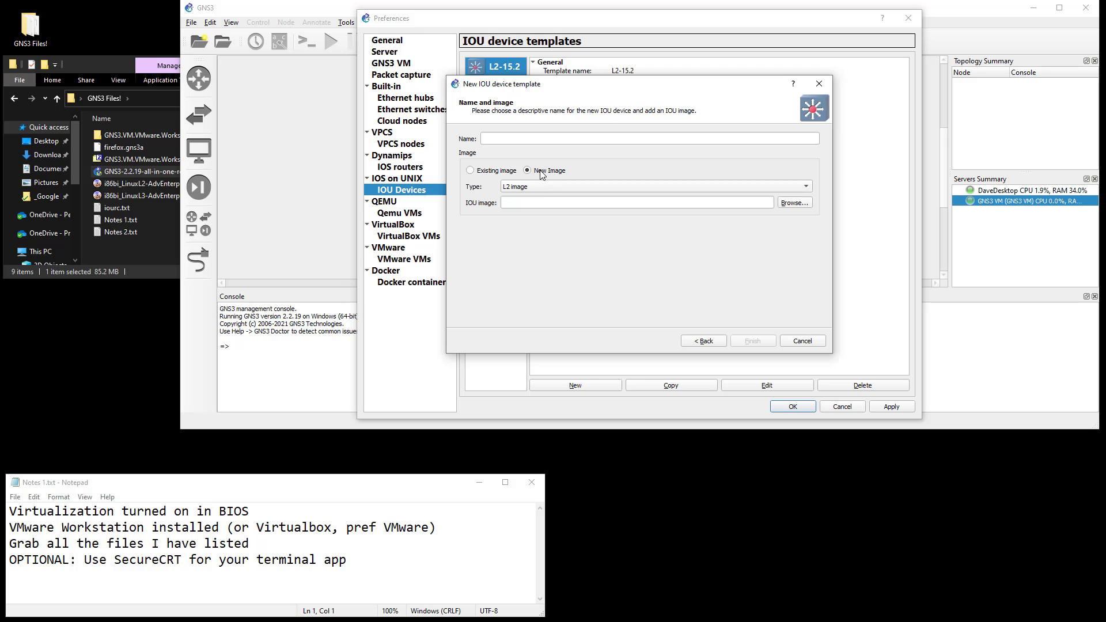
{"action": "left_click", "coordinate": [725, 187]}
{"action": "left_click", "coordinate": [724, 199]}
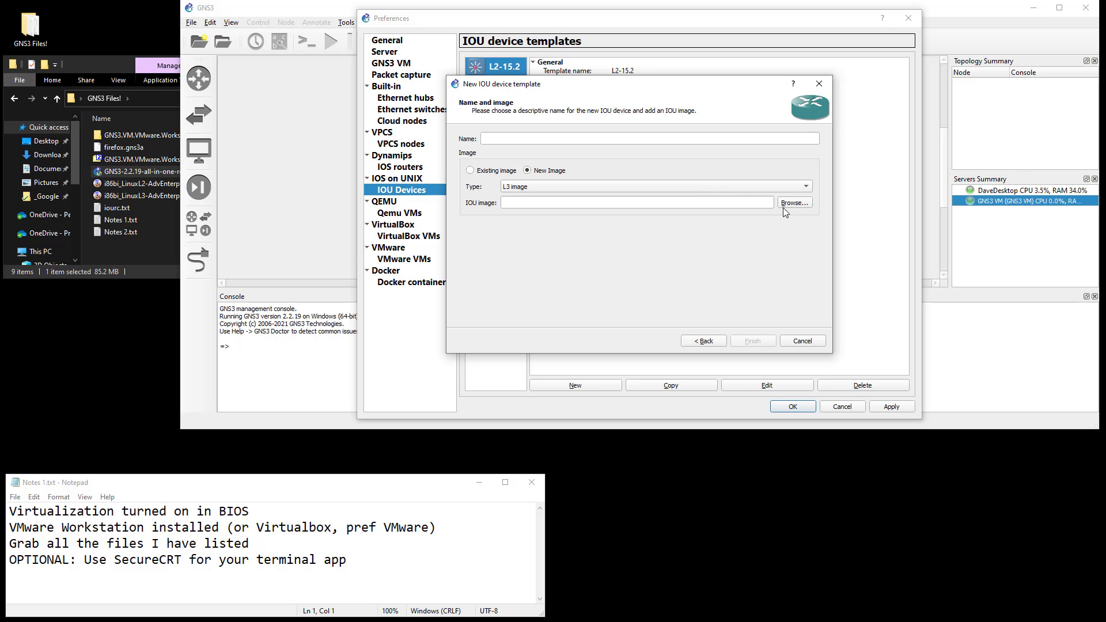
{"action": "left_click", "coordinate": [784, 206]}
{"action": "left_click", "coordinate": [588, 201]}
{"action": "double_click", "coordinate": [589, 201]}
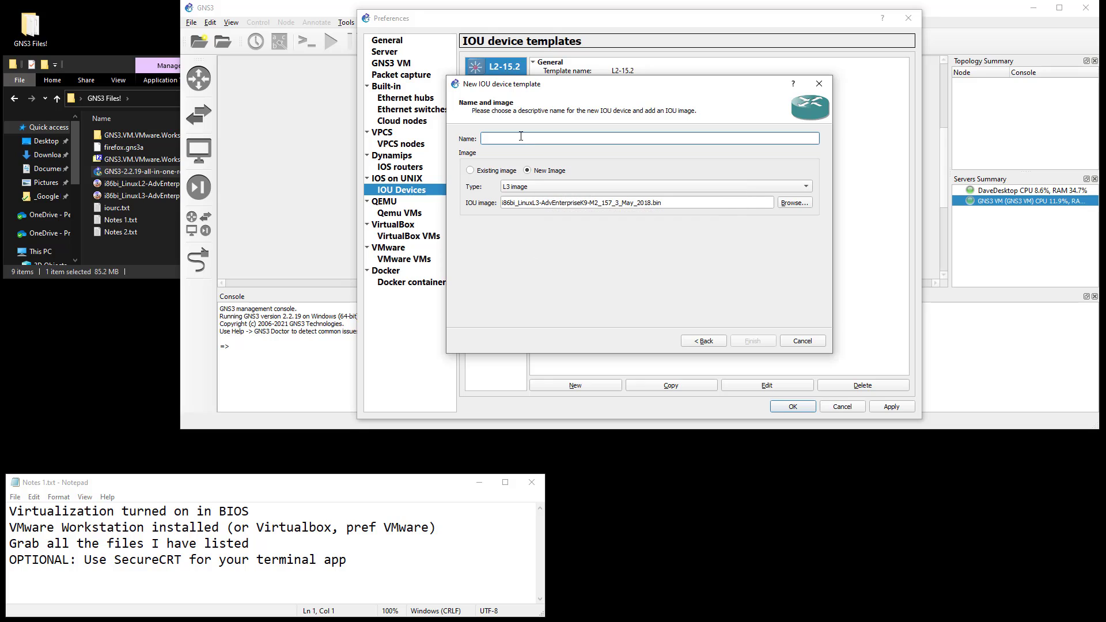
Name the new IOU template L3-Rtr-v15.7.3 and finish creating it
{"action": "type", "text": "L3-Rtr-v15.7.3"}
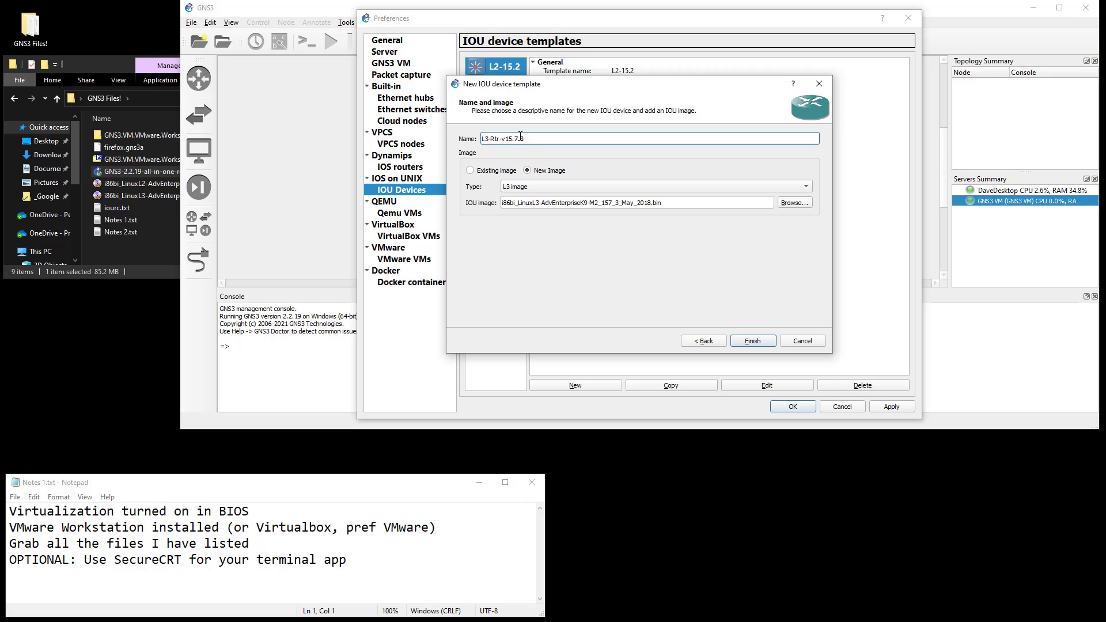
{"action": "key", "text": "ctrl+a"}
{"action": "left_click", "coordinate": [751, 341]}
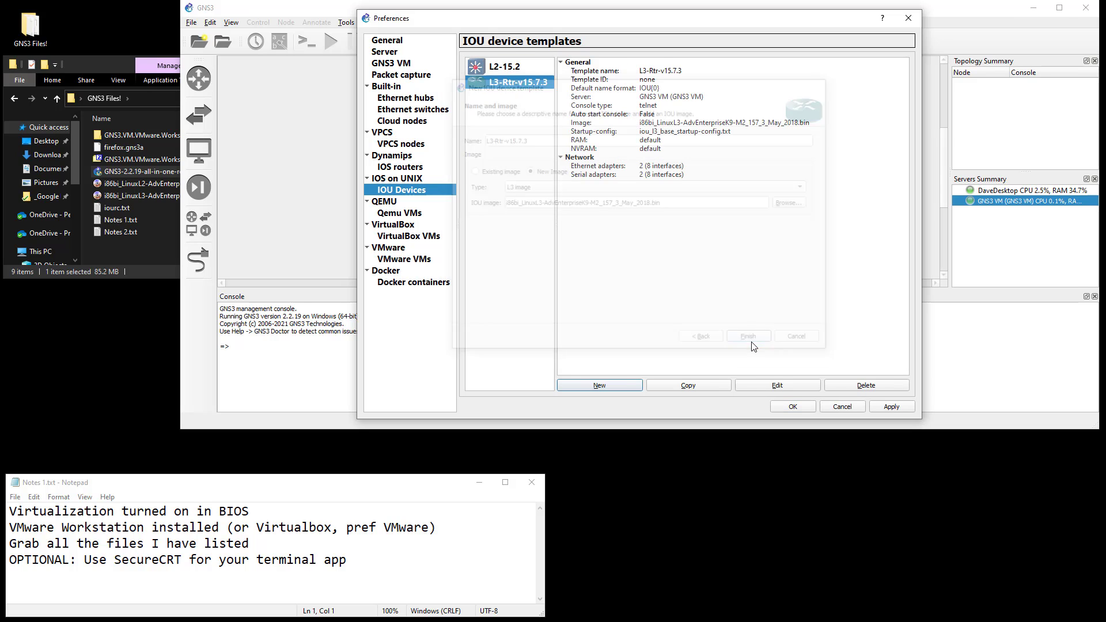
Rename the L2-15.2 template L2-Sw-15.2 and save both IOU templates with default name formats based on L2-Sw-v15.2 and L3-Rtr-v15.7.3
{"action": "left_click", "coordinate": [507, 67]}
{"action": "left_click", "coordinate": [777, 386]}
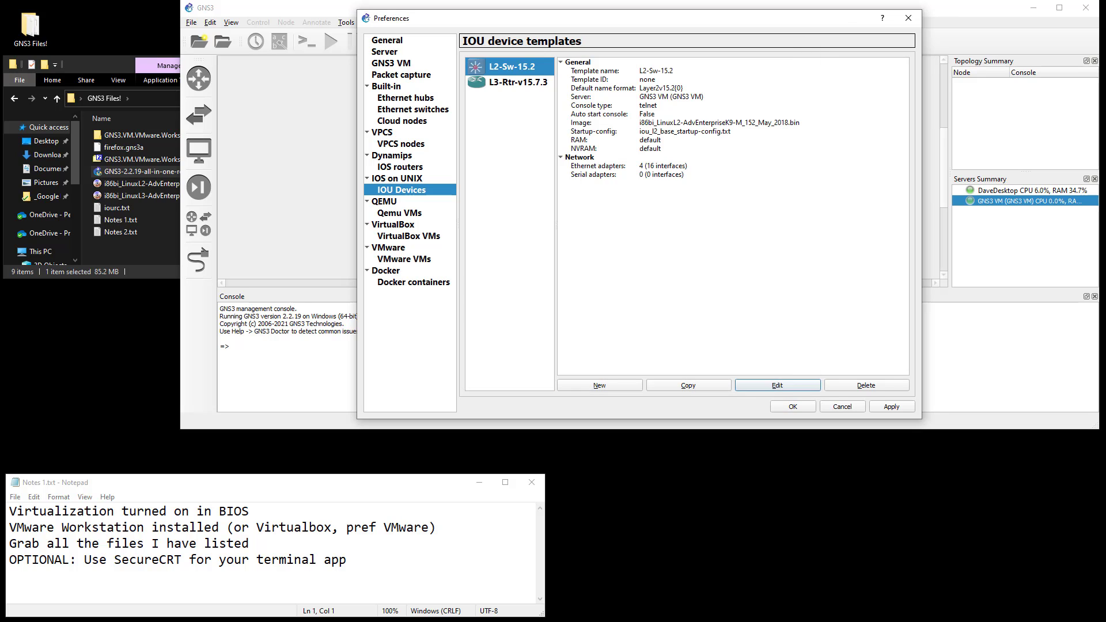
{"action": "left_click", "coordinate": [519, 82]}
{"action": "left_click", "coordinate": [515, 66]}
{"action": "left_click", "coordinate": [793, 407]}
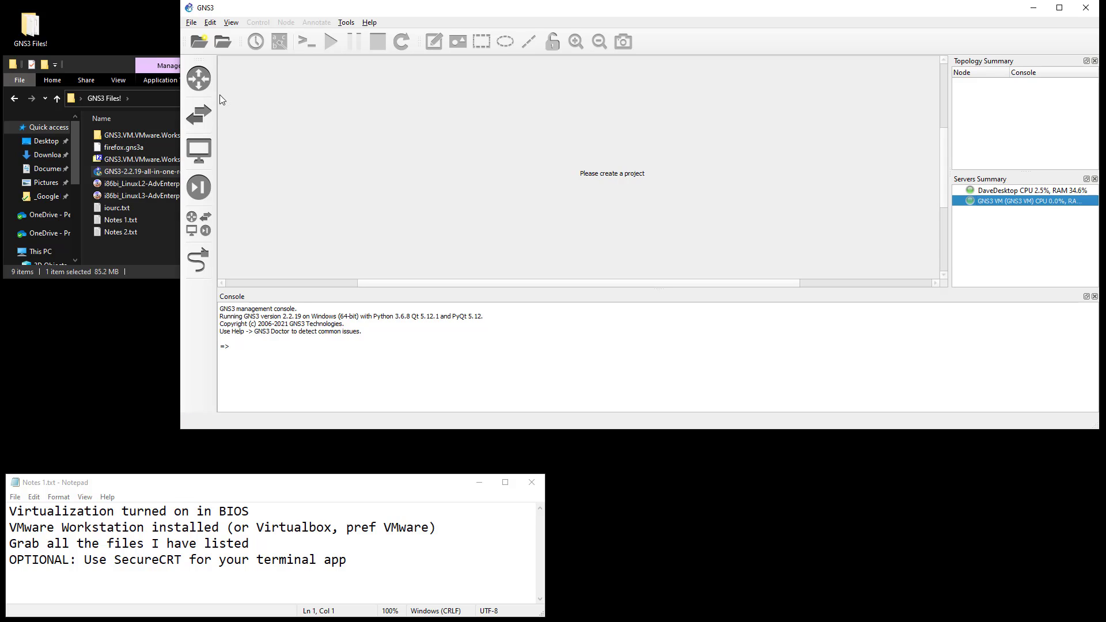
Import the firefox.gns3a appliance, installing it on the GNS3 VM with the /usr/bin/qemu-system-i386 (v4.2.1) binary, up to the required files
{"action": "left_click", "coordinate": [191, 23]}
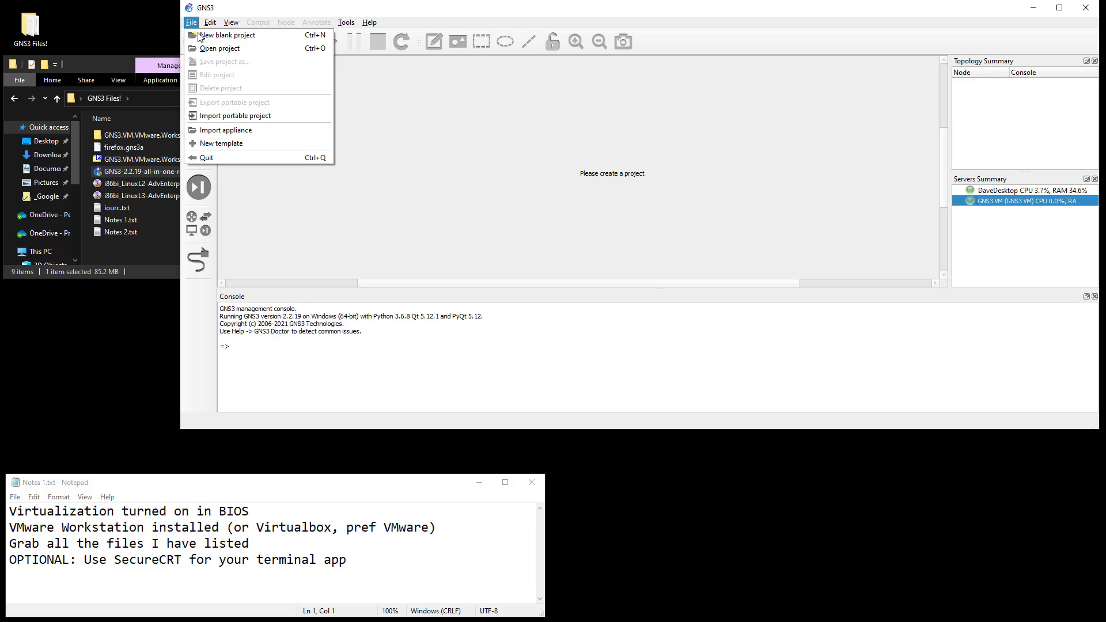
{"action": "left_click", "coordinate": [225, 132]}
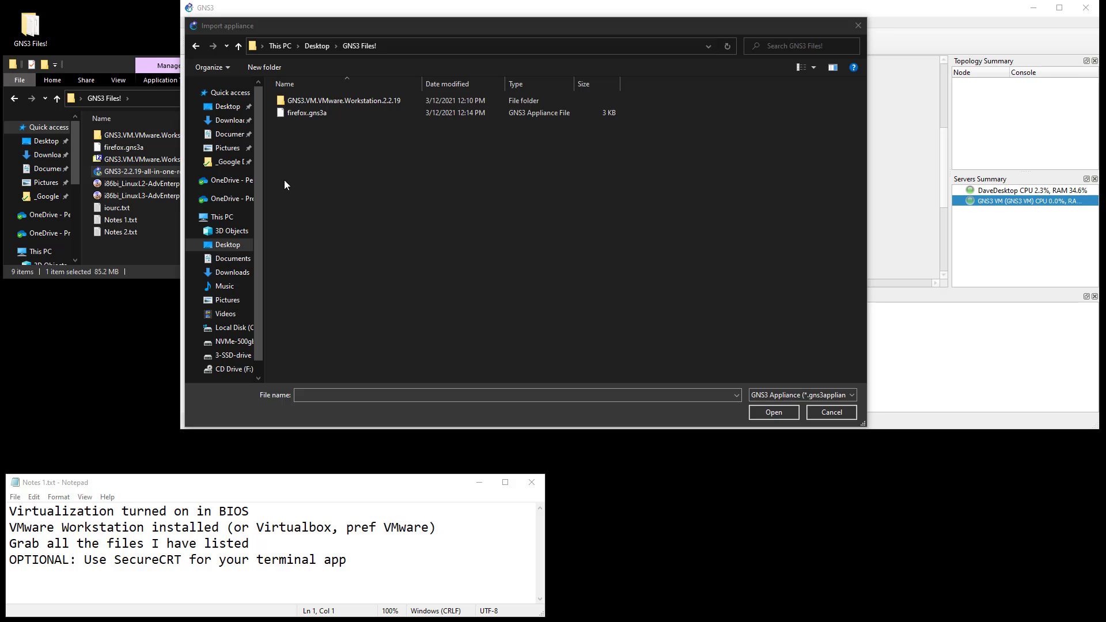
{"action": "double_click", "coordinate": [306, 113]}
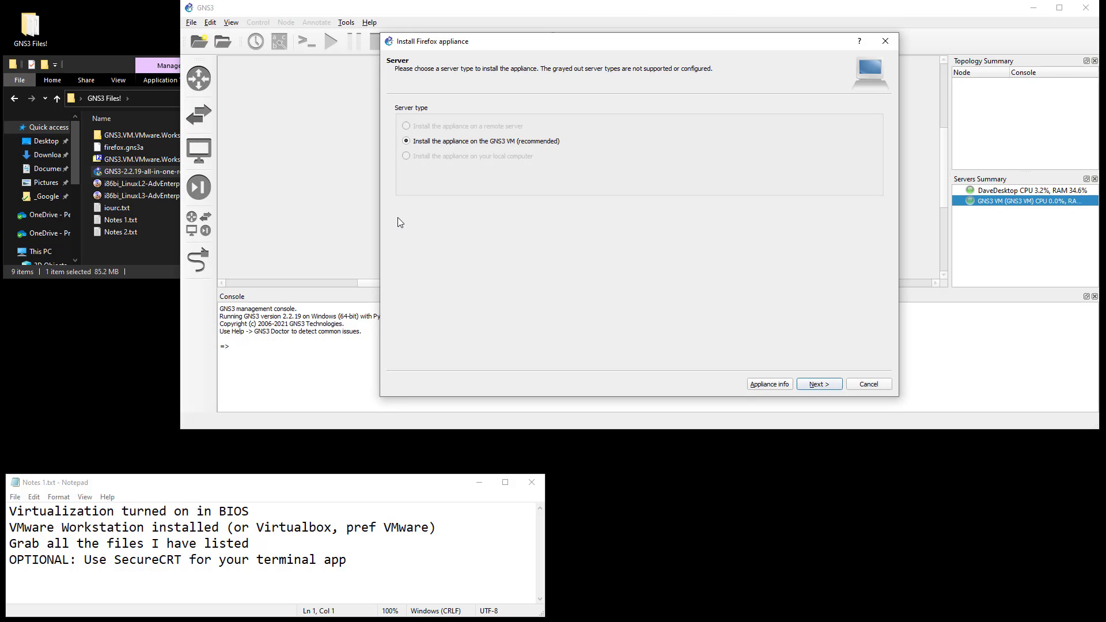
{"action": "left_click", "coordinate": [818, 384]}
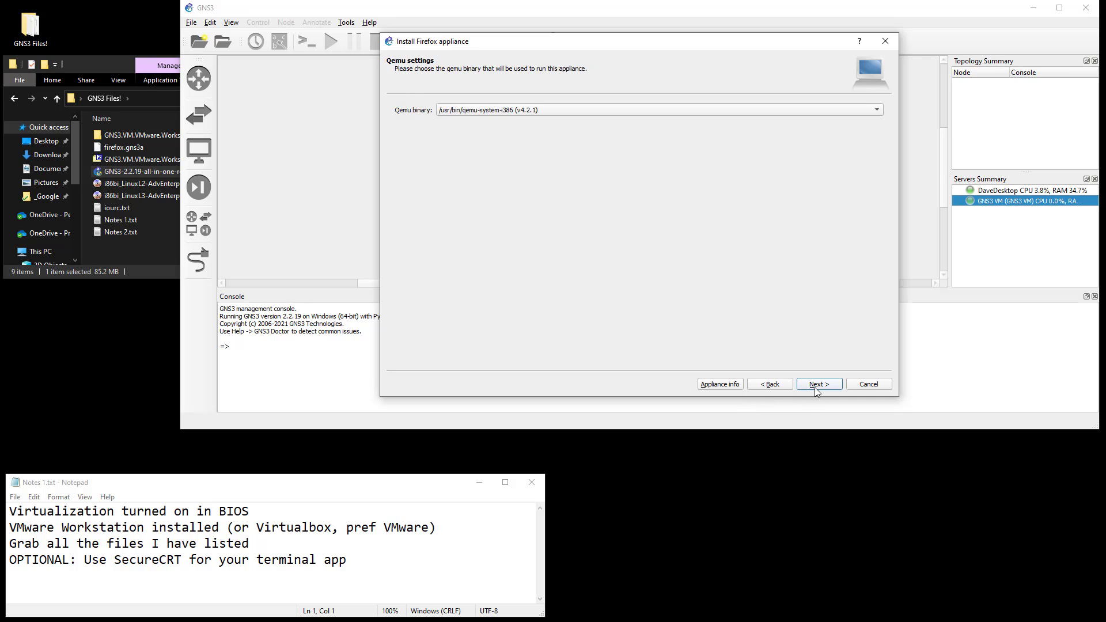
{"action": "left_click", "coordinate": [817, 385]}
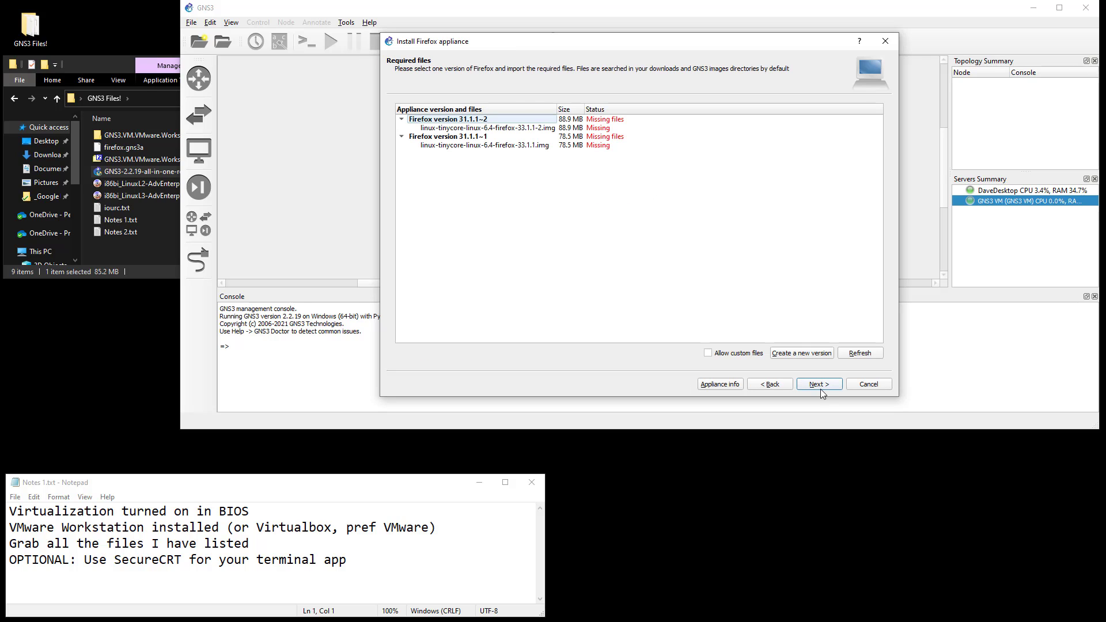
Download the missing linux-tinycore-linux-6.4-firefox-33.1.1-2.img file for Firefox version 31.1.1~2 and minimize the browser
{"action": "left_click", "coordinate": [494, 128]}
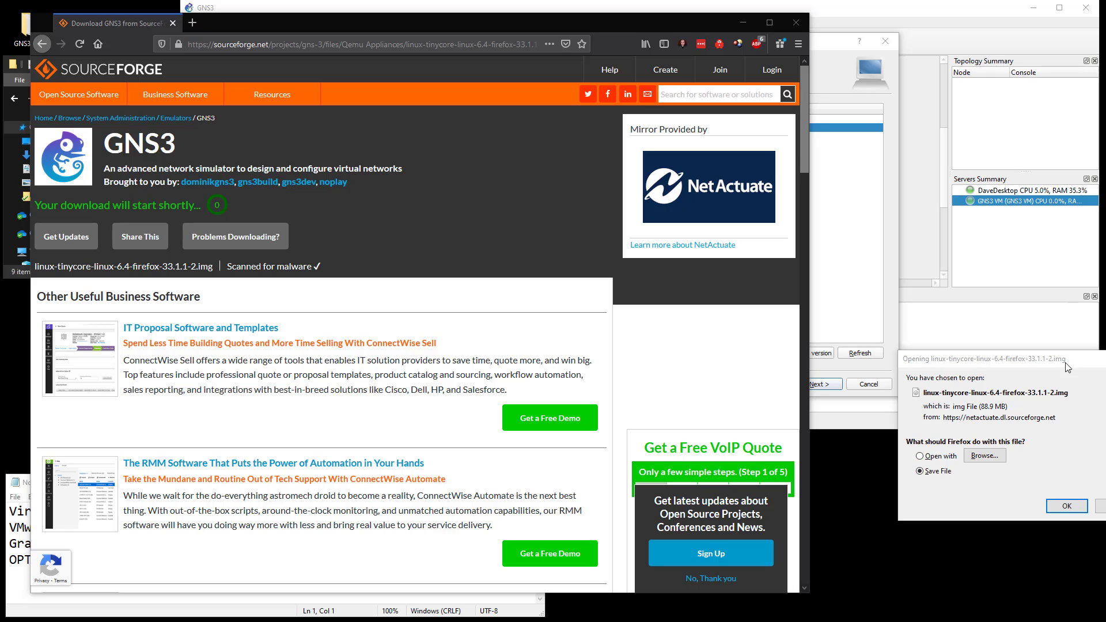
{"action": "left_click_drag", "start_coordinate": [1057, 356], "coordinate": [503, 224]}
{"action": "left_click", "coordinate": [513, 374]}
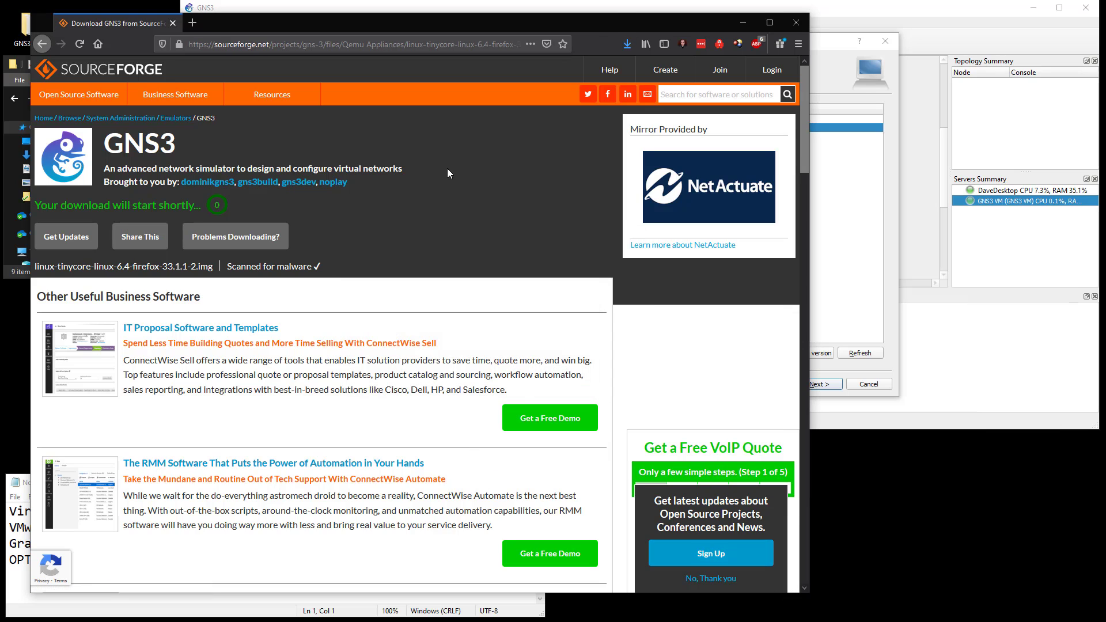
{"action": "left_click", "coordinate": [626, 45]}
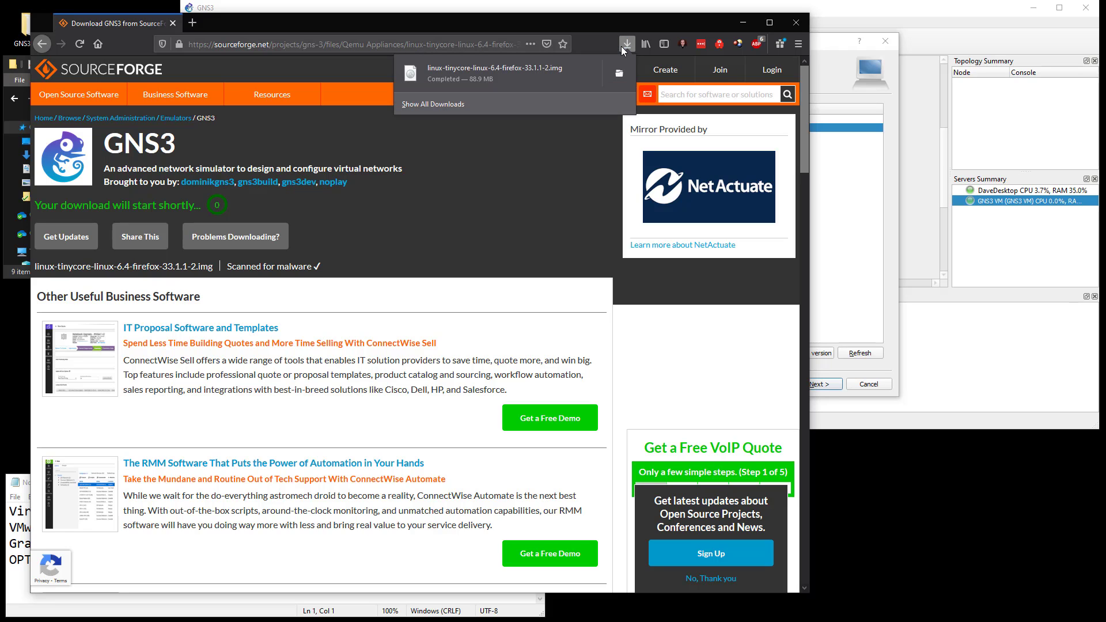
{"action": "left_click", "coordinate": [626, 44]}
{"action": "left_click", "coordinate": [743, 22]}
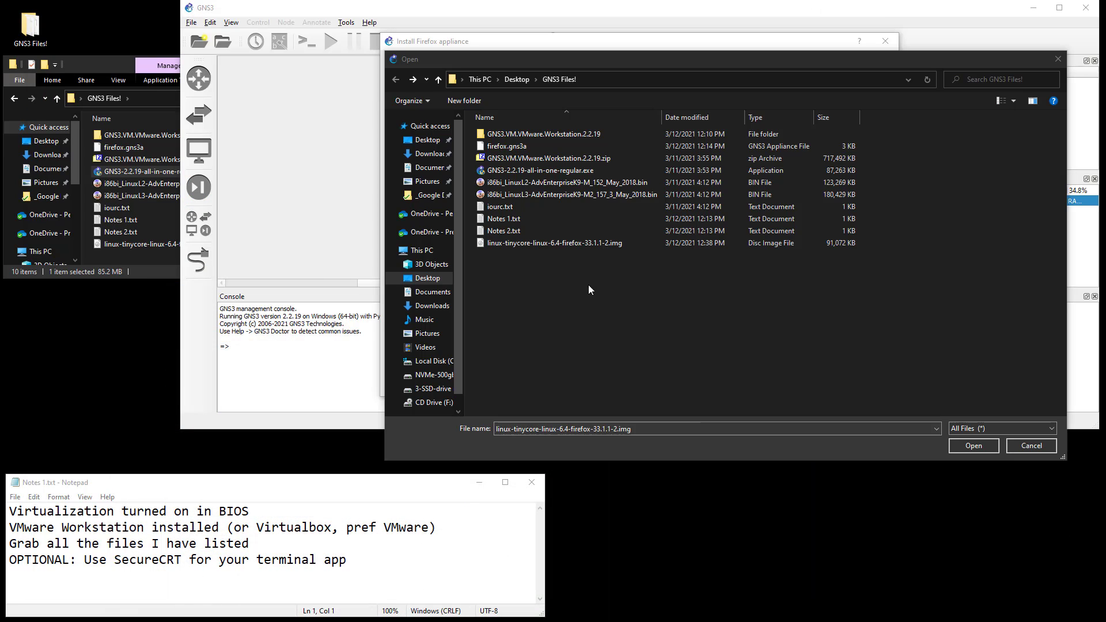
Import linux-tinycore-linux-6.4-firefox-33.1.1-2.img from the GNS3 Files! folder and finish installing Firefox version 31.1.1~2
{"action": "double_click", "coordinate": [517, 244]}
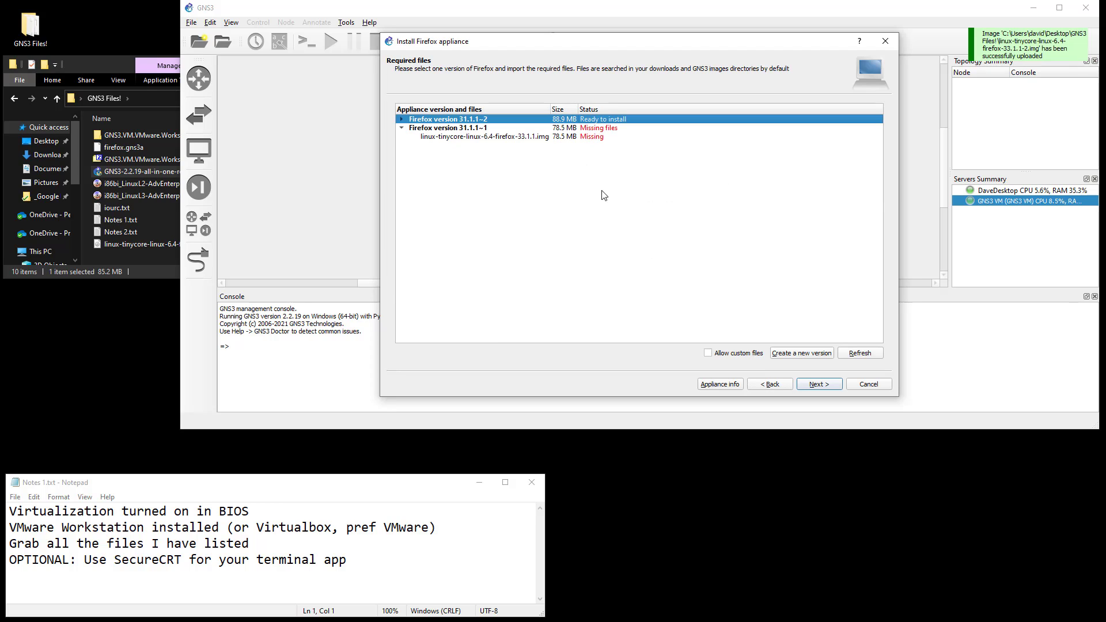
{"action": "left_click", "coordinate": [814, 384]}
{"action": "left_click", "coordinate": [659, 235]}
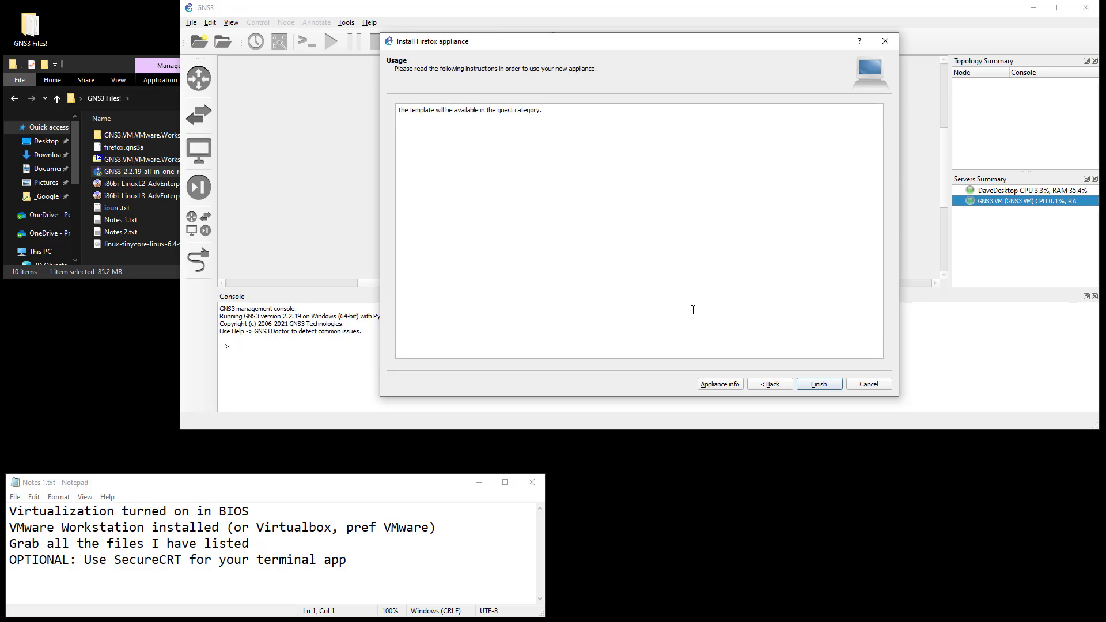
{"action": "left_click", "coordinate": [818, 385]}
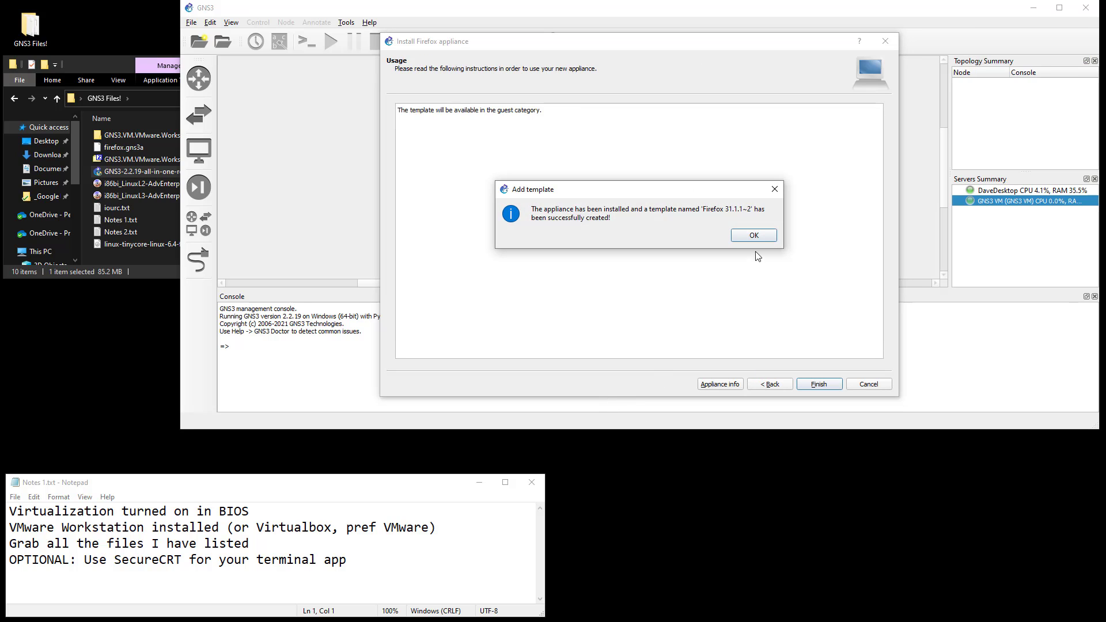
{"action": "left_click", "coordinate": [760, 234]}
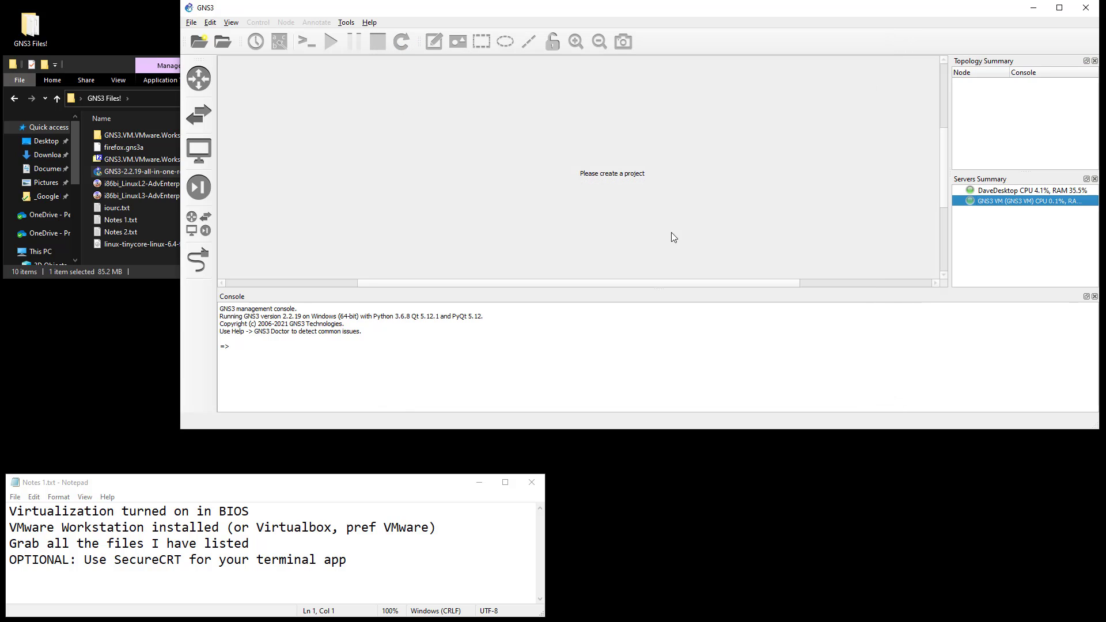
Rename the Firefox QEMU VM template to Lnx-w/Browser and save the preferences
{"action": "left_click", "coordinate": [211, 23]}
{"action": "left_click", "coordinate": [233, 79]}
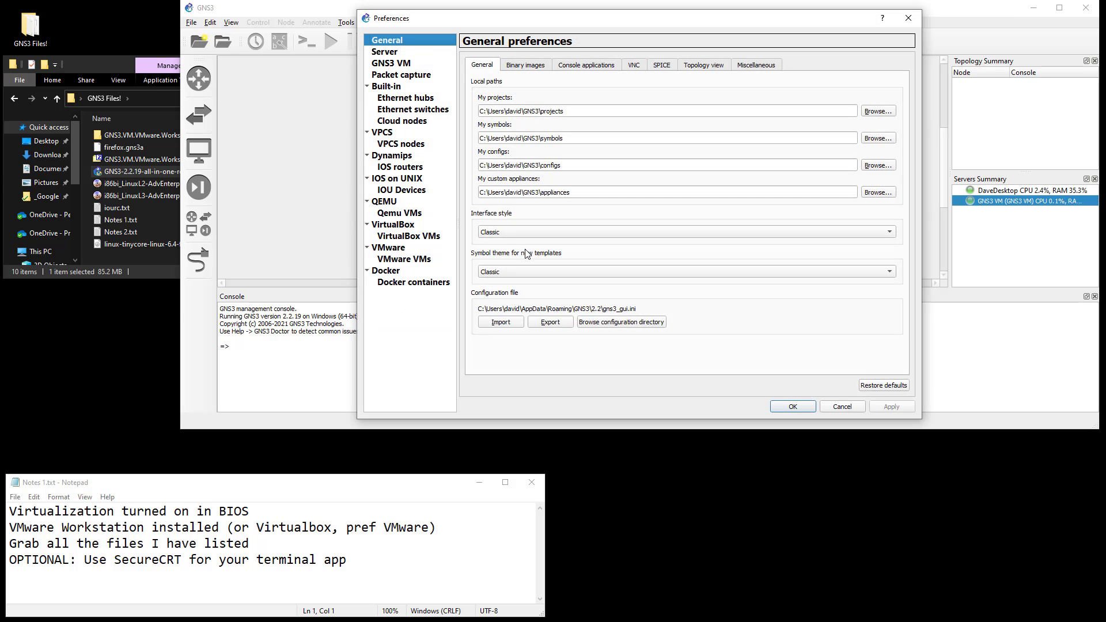
{"action": "left_click", "coordinate": [399, 212]}
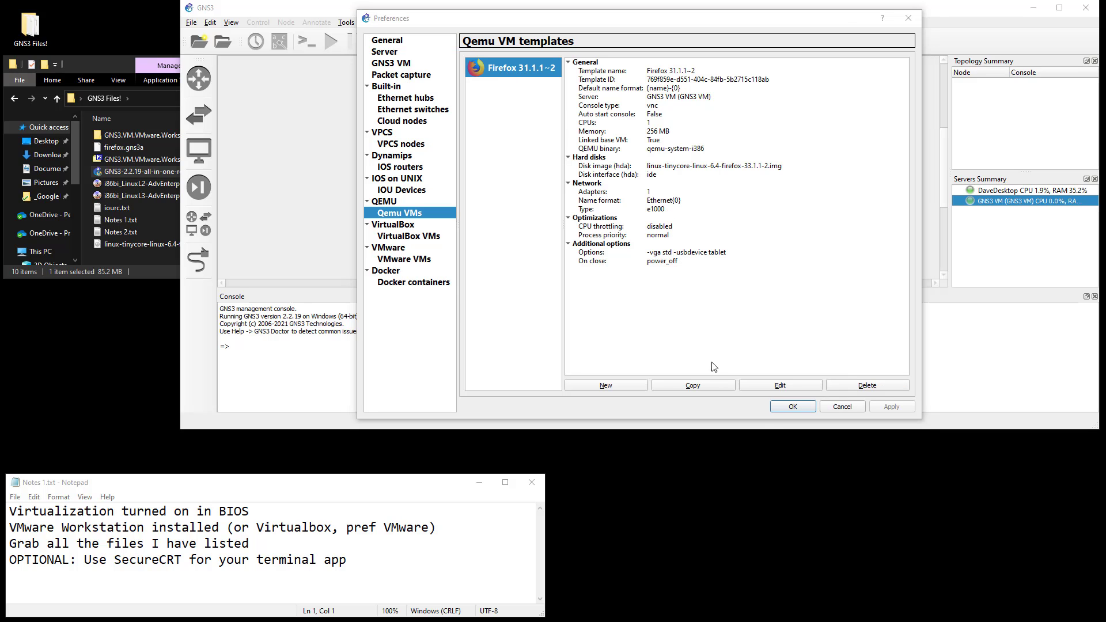
{"action": "left_click", "coordinate": [779, 384]}
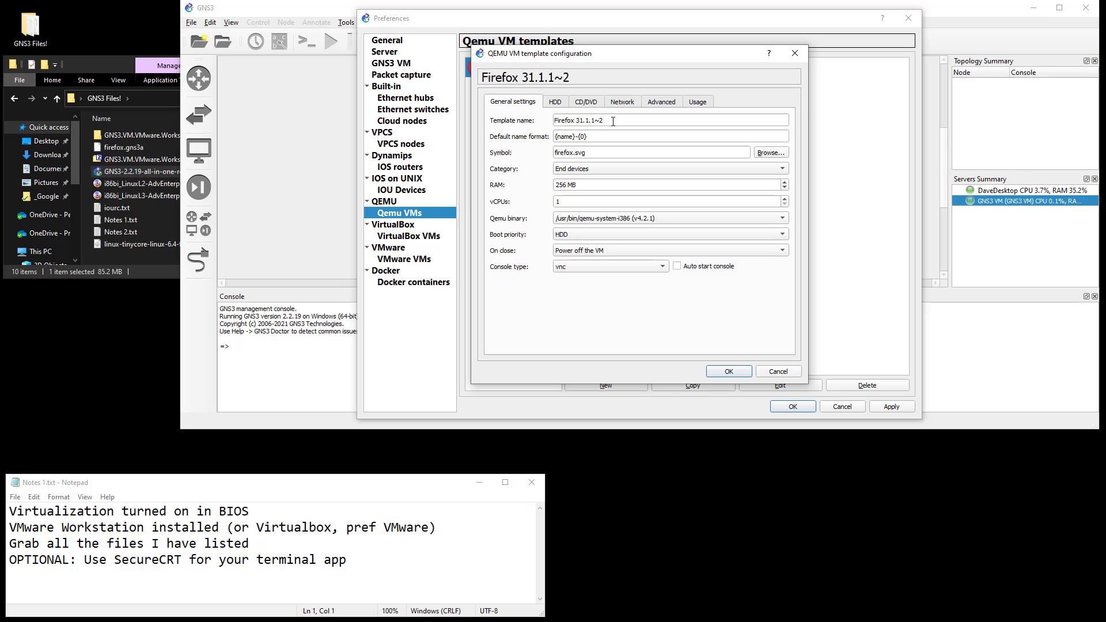
{"action": "triple_click", "coordinate": [612, 121]}
{"action": "type", "text": "Lnx-w/Browser"}
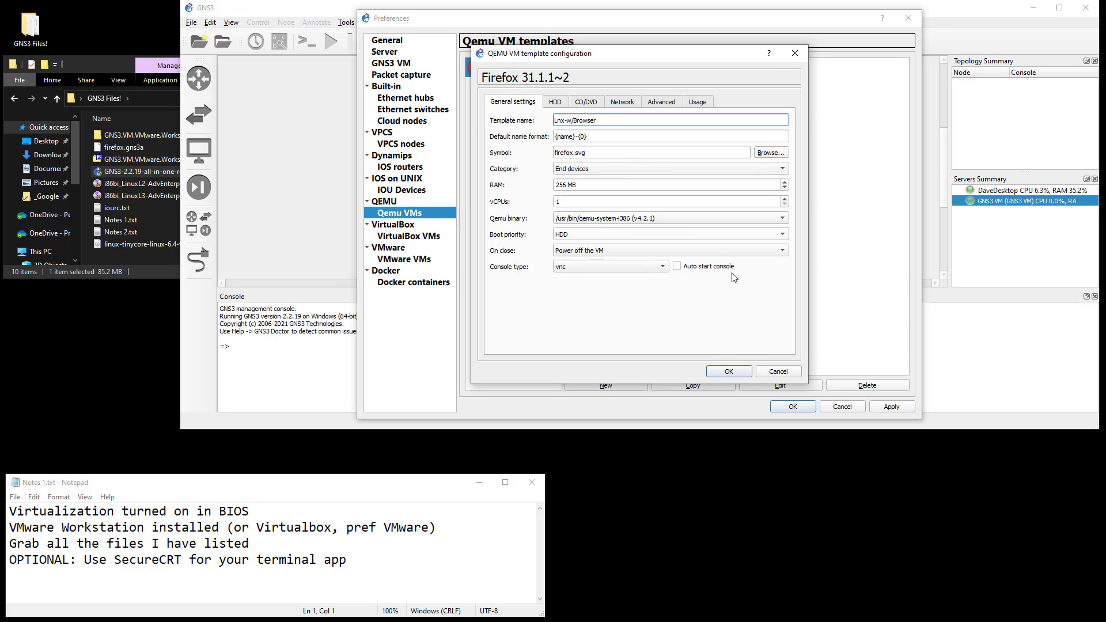
{"action": "left_click", "coordinate": [729, 371]}
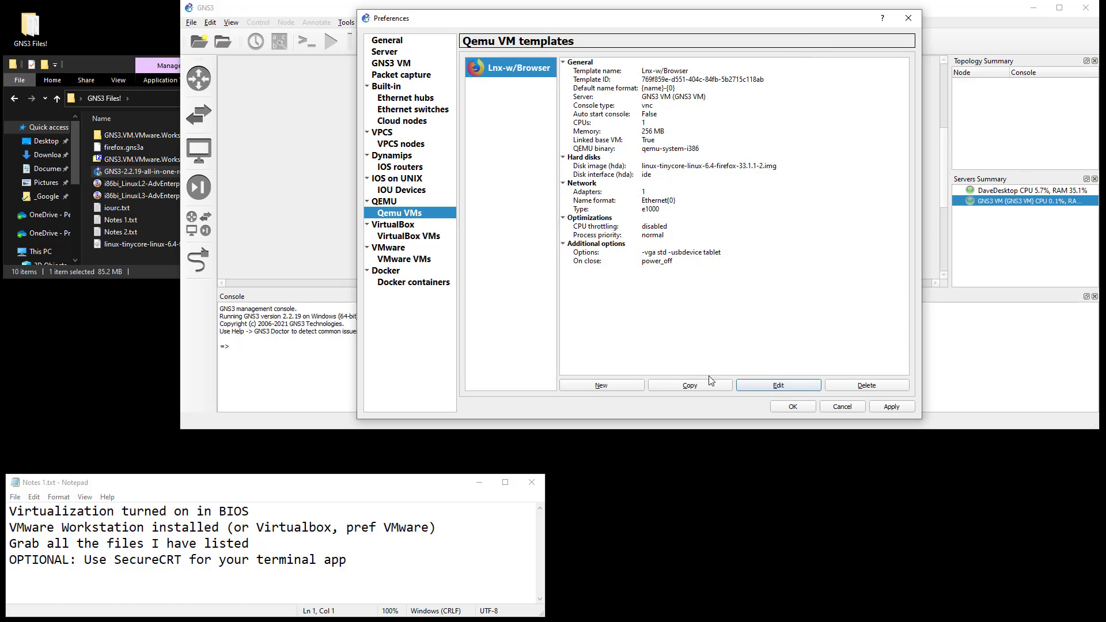
{"action": "left_click", "coordinate": [789, 407]}
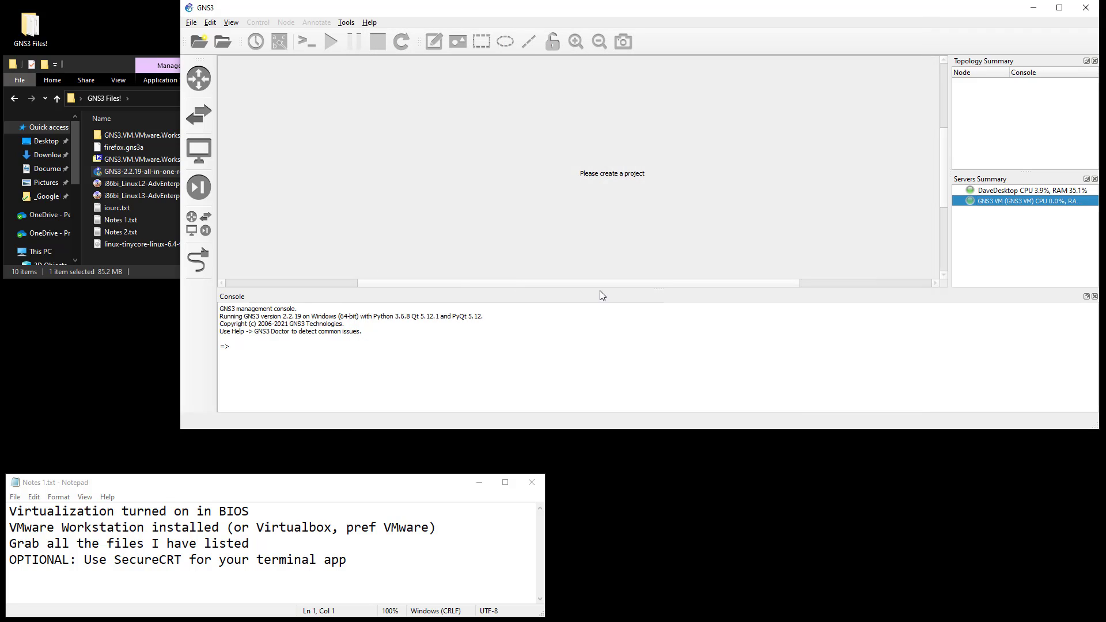
Create a new blank project named Test
{"action": "left_click", "coordinate": [191, 23]}
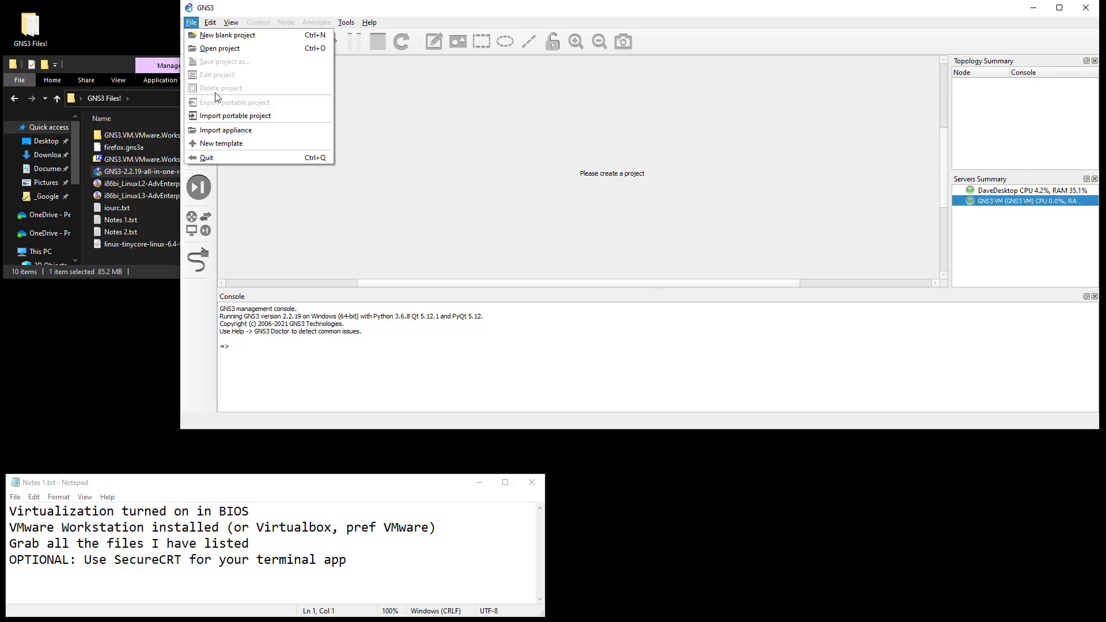
{"action": "left_click", "coordinate": [227, 35]}
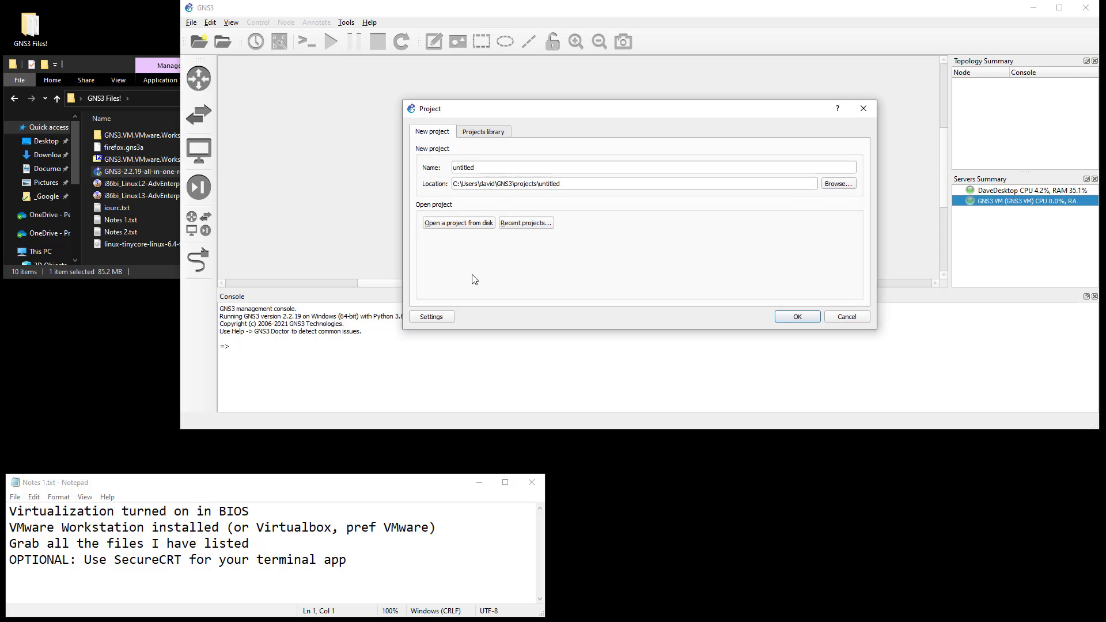
{"action": "double_click", "coordinate": [480, 167]}
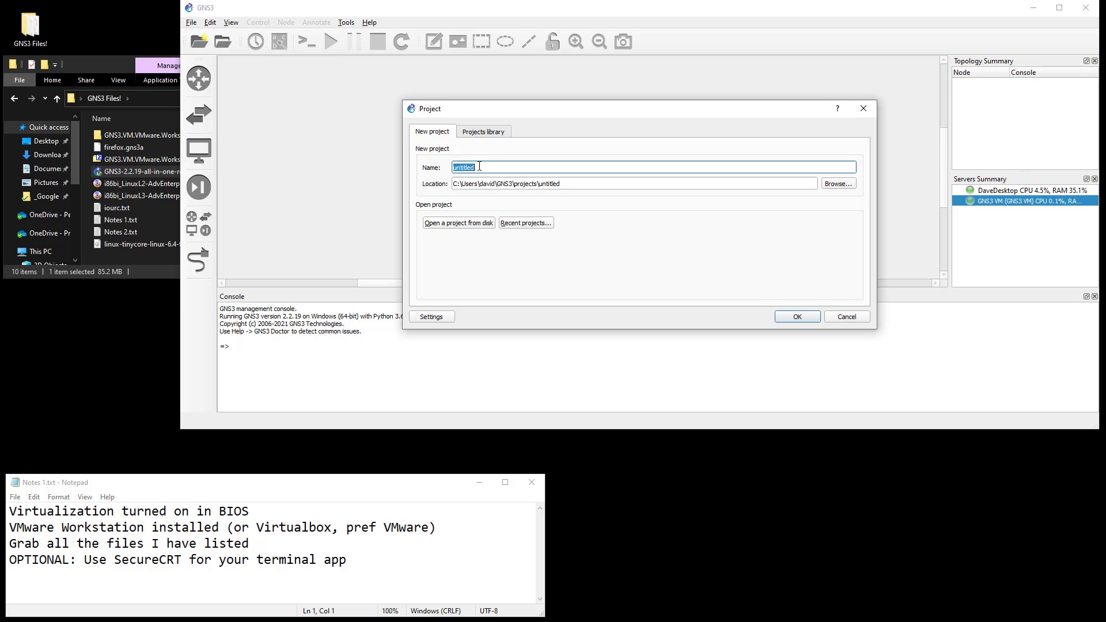
{"action": "type", "text": "Test"}
{"action": "left_click", "coordinate": [802, 316]}
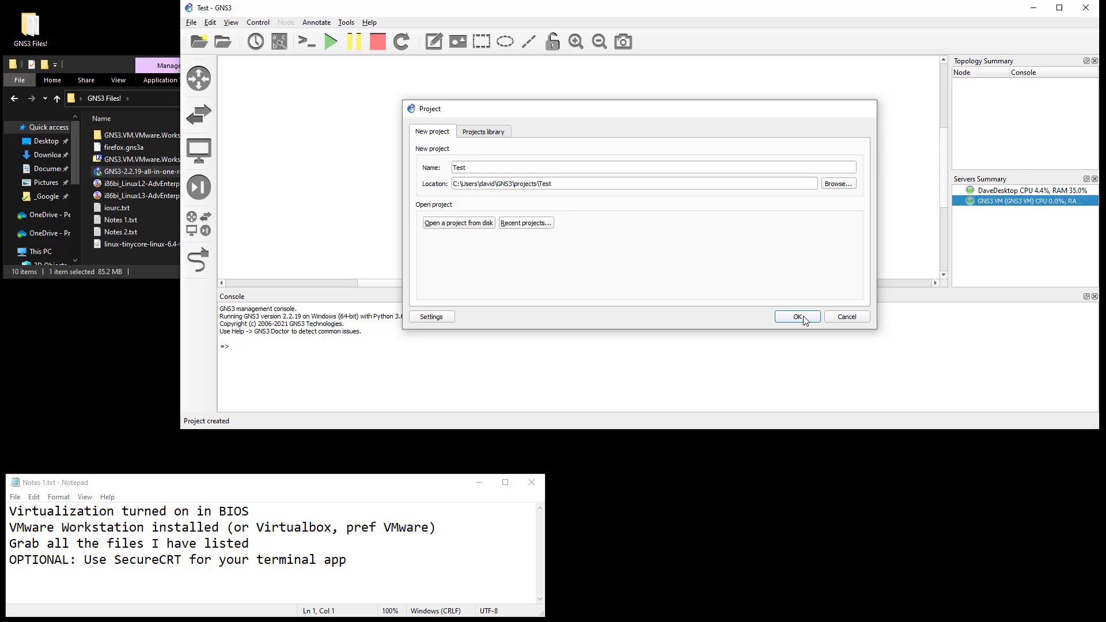
Place an L3-Rtr-v15.7.3 router in the workspace and an L2-Sw-15.2 switch to the lower right of it
{"action": "left_click", "coordinate": [199, 78]}
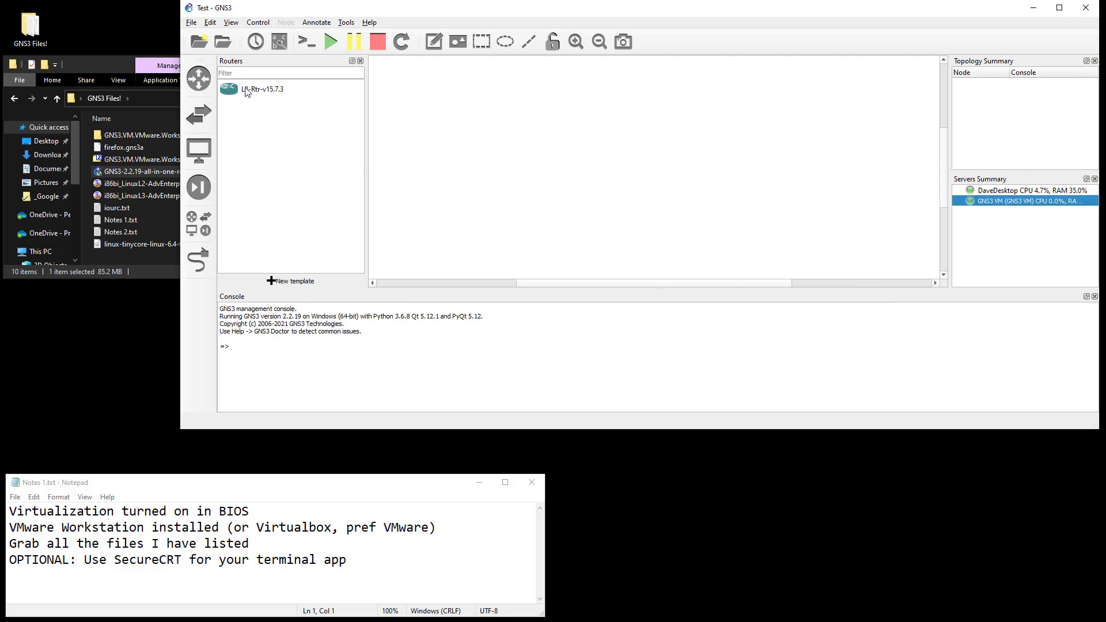
{"action": "left_click_drag", "start_coordinate": [248, 91], "coordinate": [514, 118]}
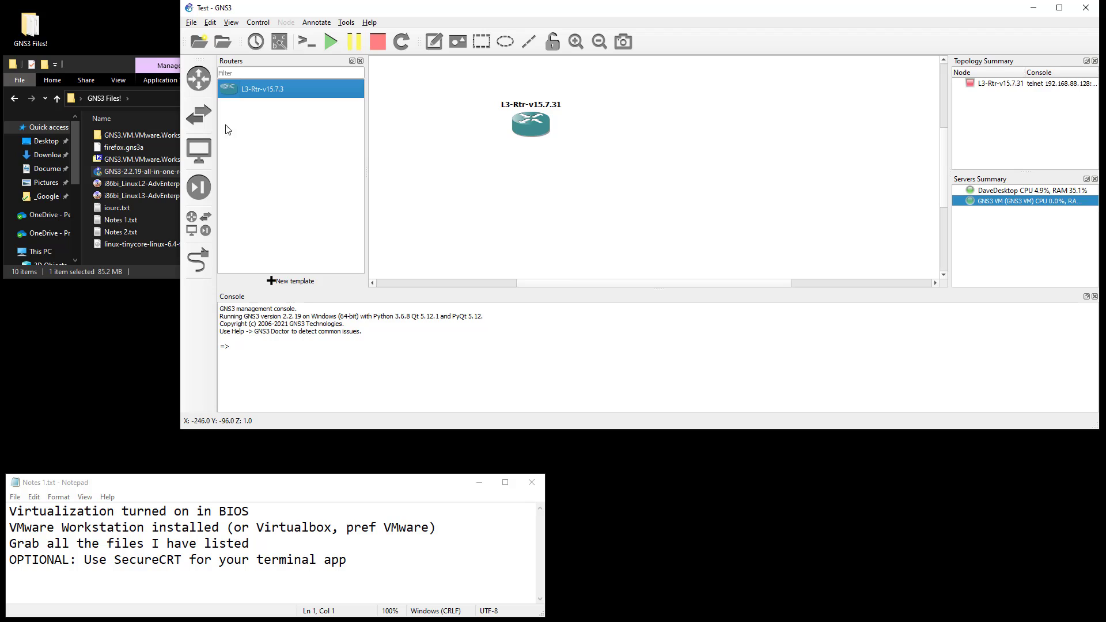
{"action": "left_click", "coordinate": [199, 114]}
{"action": "left_click_drag", "start_coordinate": [260, 163], "coordinate": [690, 151]}
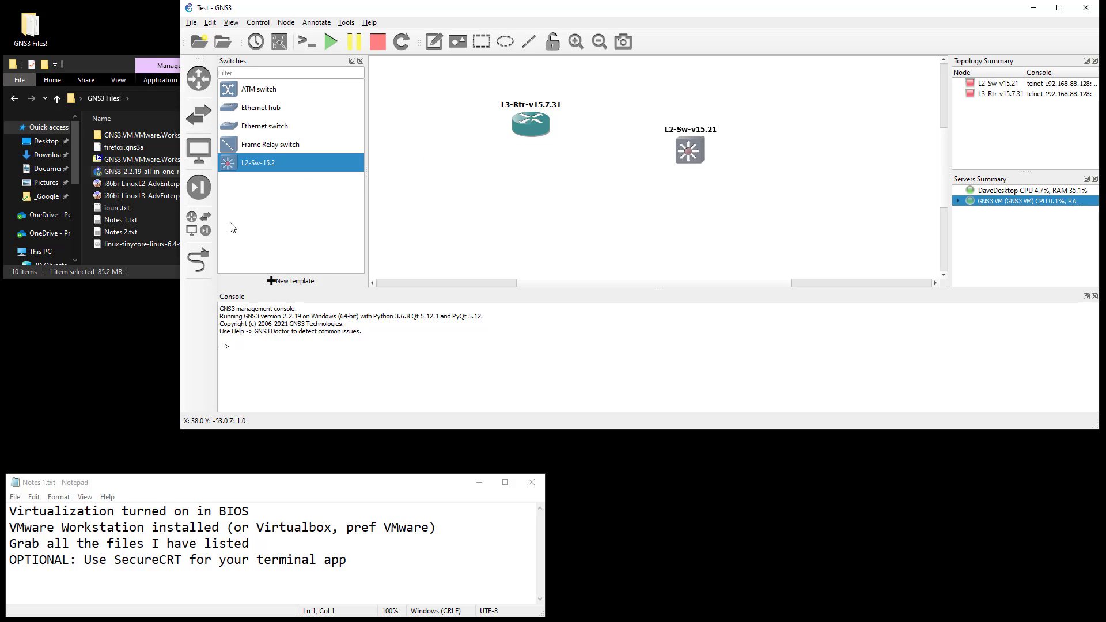
Place a Lnx-w/Browser end device in the workspace below and between the router and the switch
{"action": "left_click", "coordinate": [199, 150]}
{"action": "left_click_drag", "start_coordinate": [256, 109], "coordinate": [598, 229]}
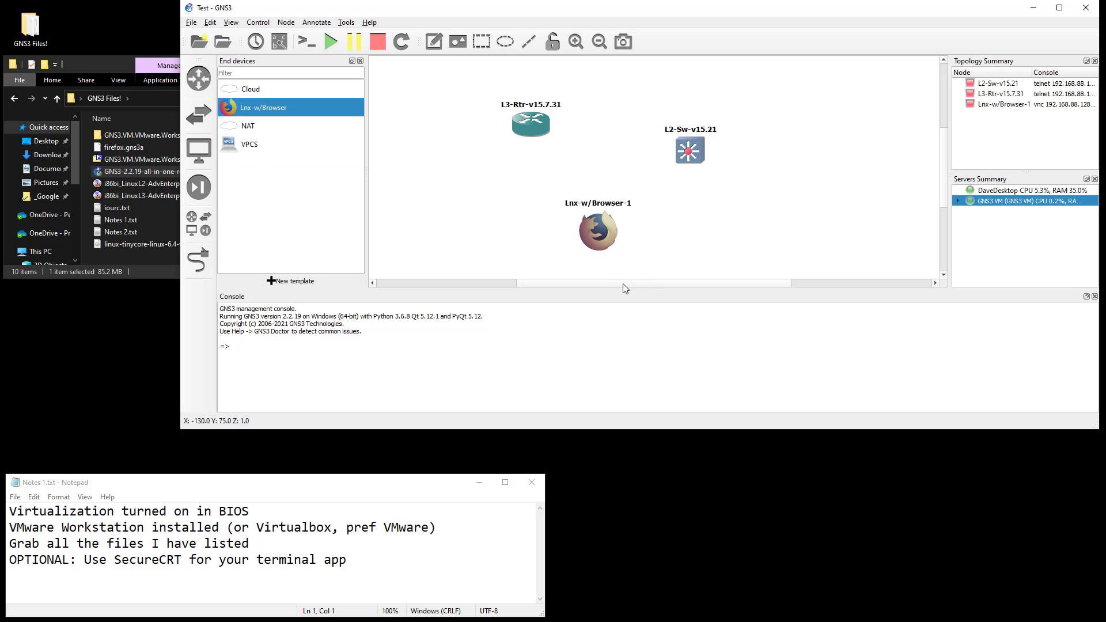
Set the Telnet console application to SecureCRT in the general preferences and save them
{"action": "left_click", "coordinate": [210, 23]}
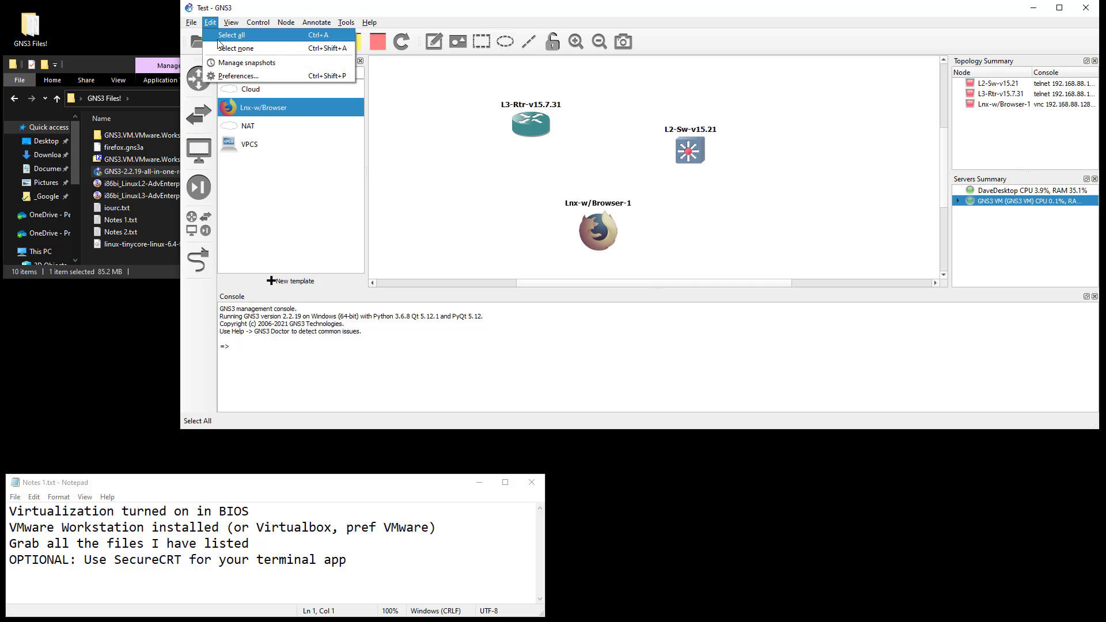
{"action": "left_click", "coordinate": [221, 76]}
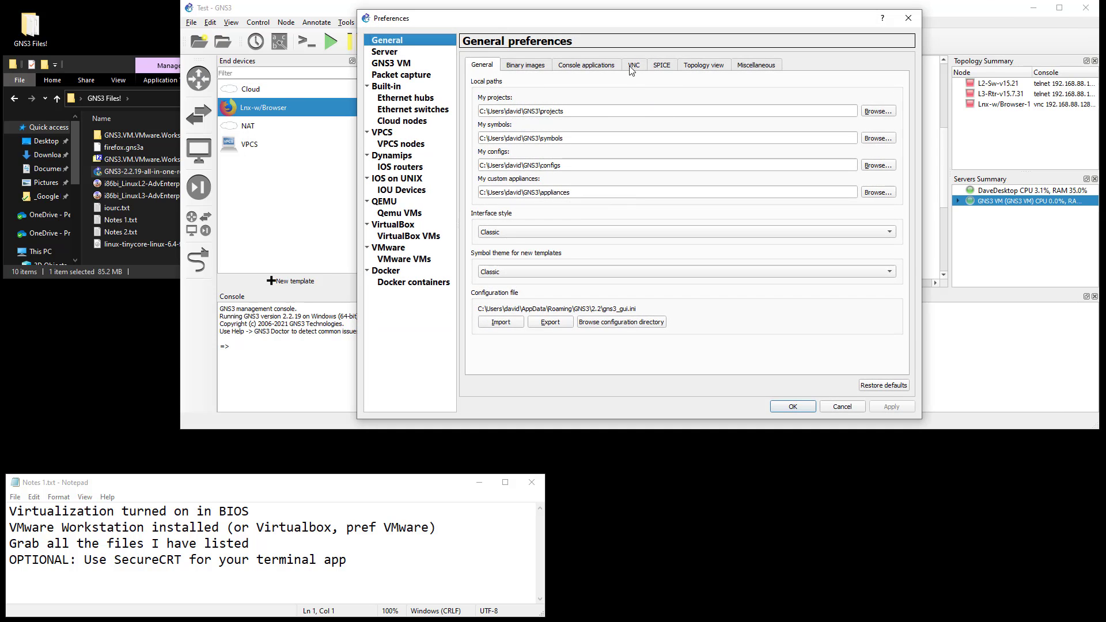
{"action": "left_click", "coordinate": [601, 68]}
{"action": "left_click", "coordinate": [871, 111]}
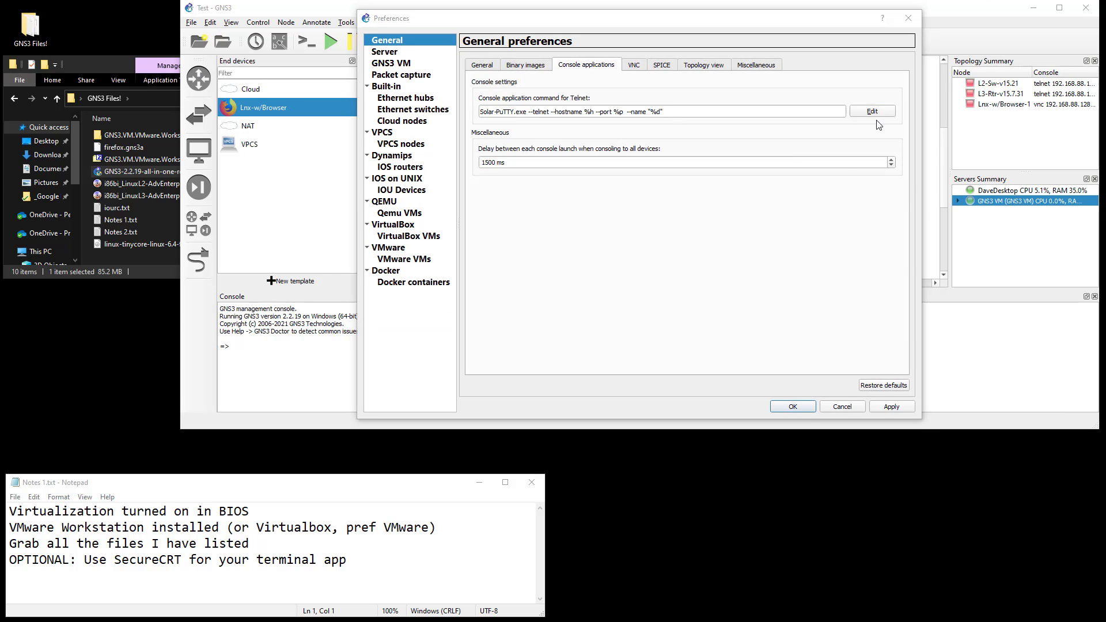
{"action": "left_click", "coordinate": [603, 122]}
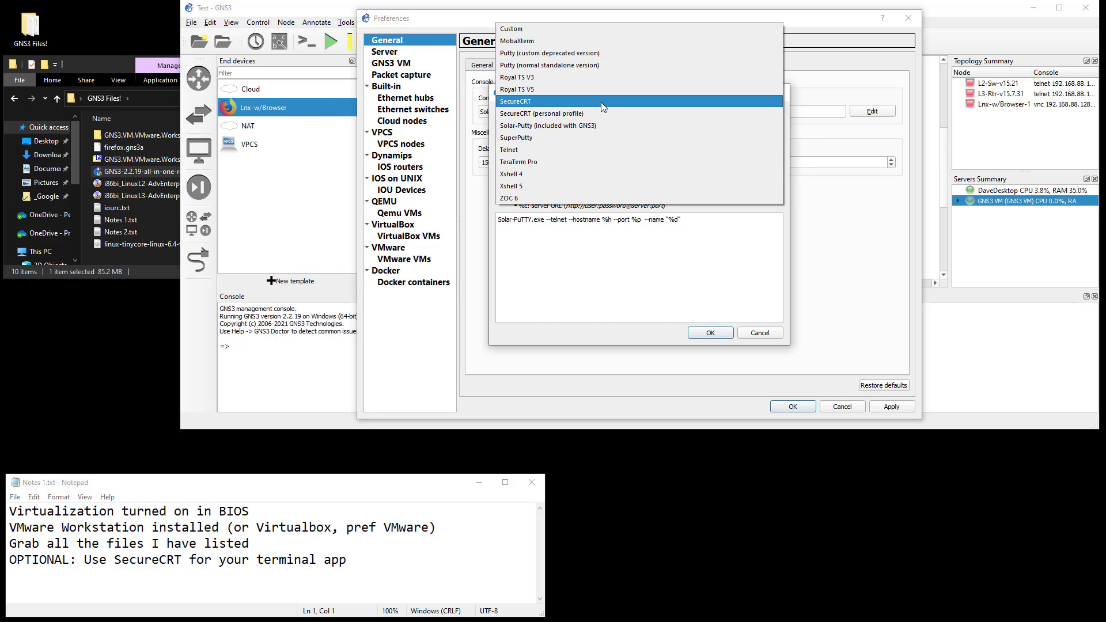
{"action": "left_click", "coordinate": [600, 103]}
{"action": "left_click", "coordinate": [722, 333]}
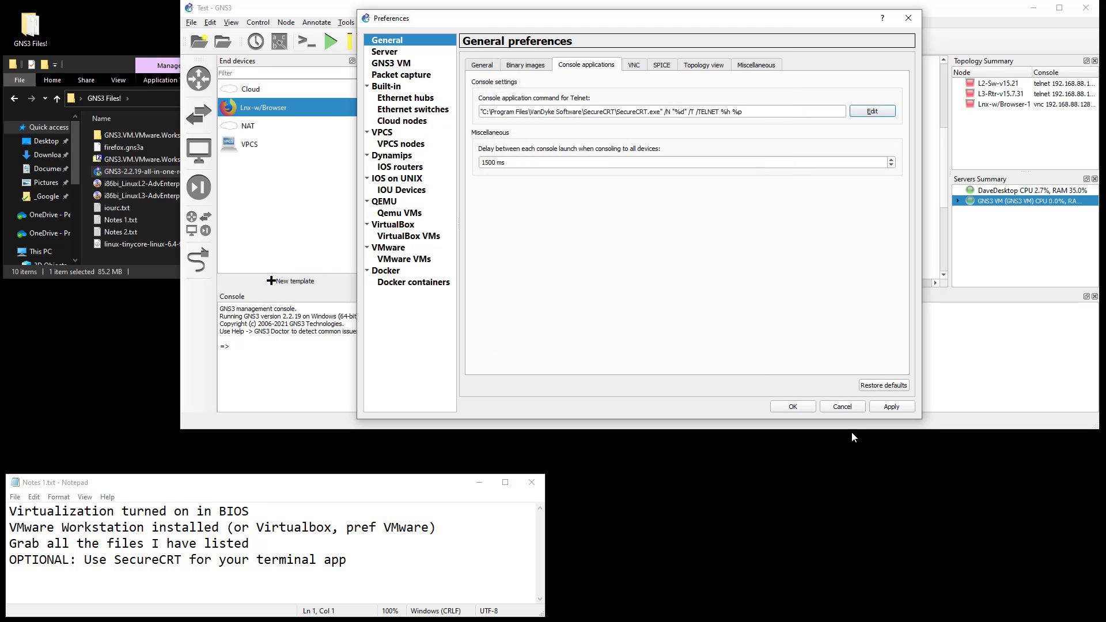
{"action": "left_click", "coordinate": [800, 407]}
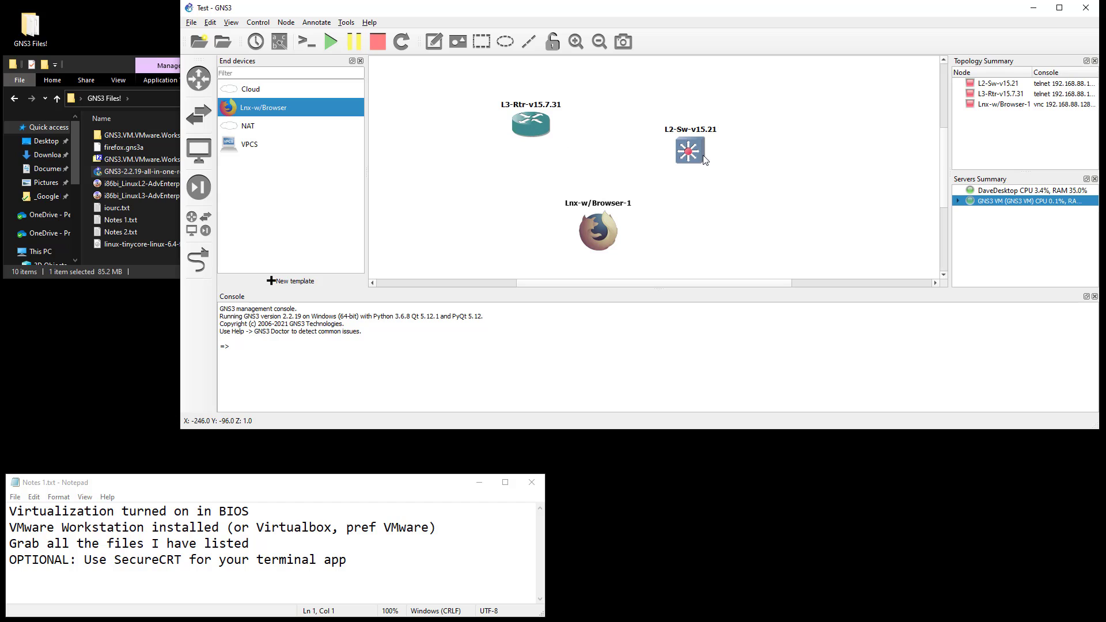
Start all devices in the Test project and confirm
{"action": "right_click", "coordinate": [505, 122]}
{"action": "left_click", "coordinate": [455, 168]}
{"action": "left_click", "coordinate": [330, 44]}
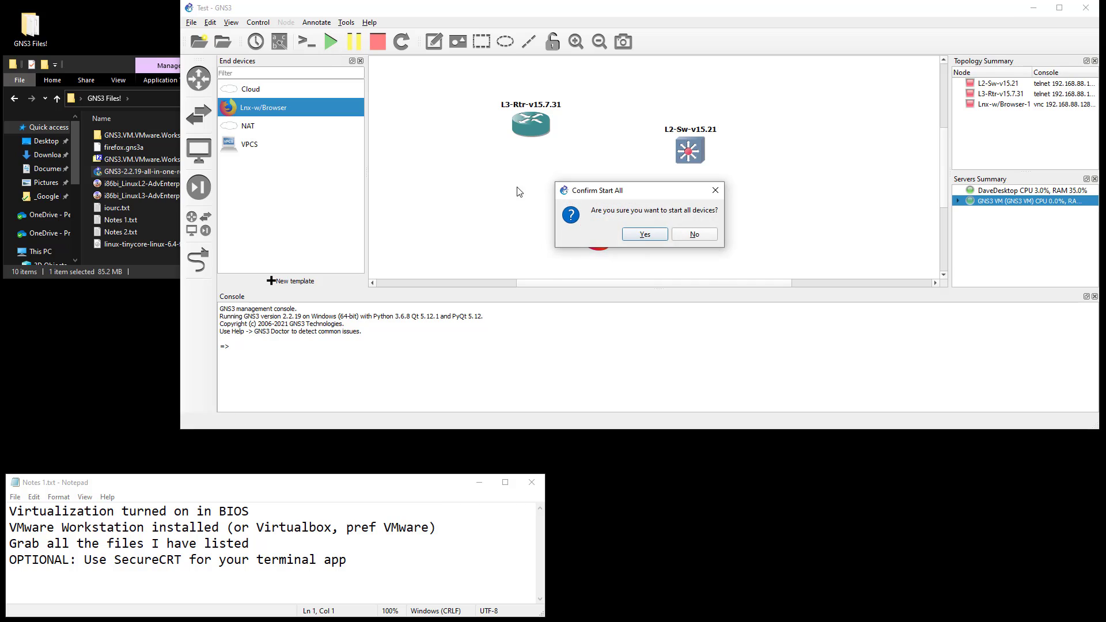
{"action": "left_click", "coordinate": [642, 242]}
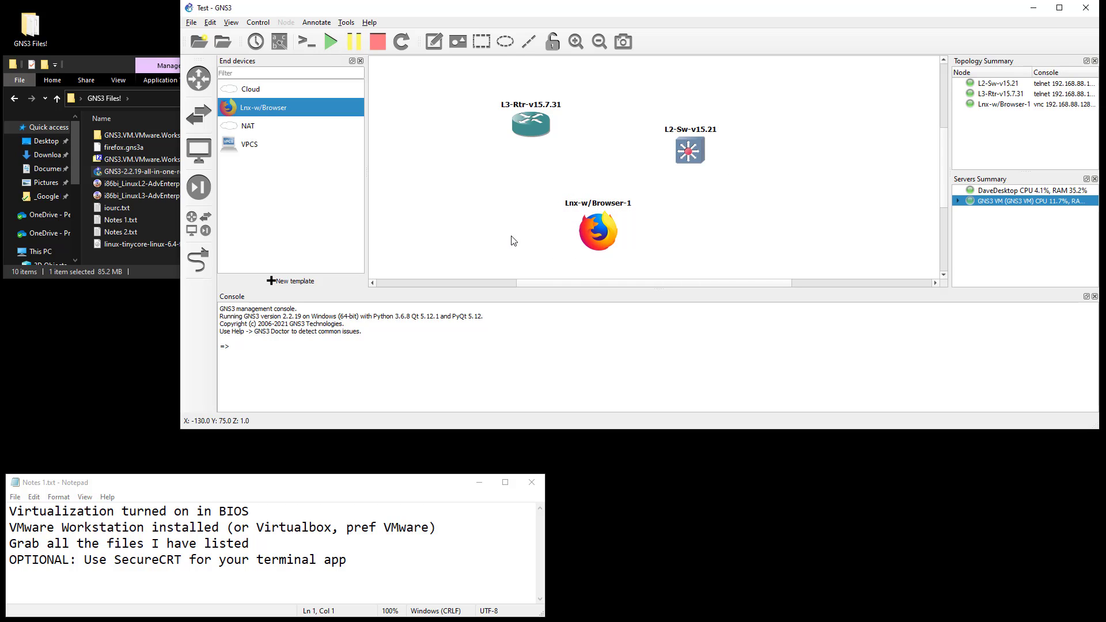
Open SecureCRT from the router and set the default session's color scheme to White / Black, applying the change to all sessions
{"action": "double_click", "coordinate": [535, 133]}
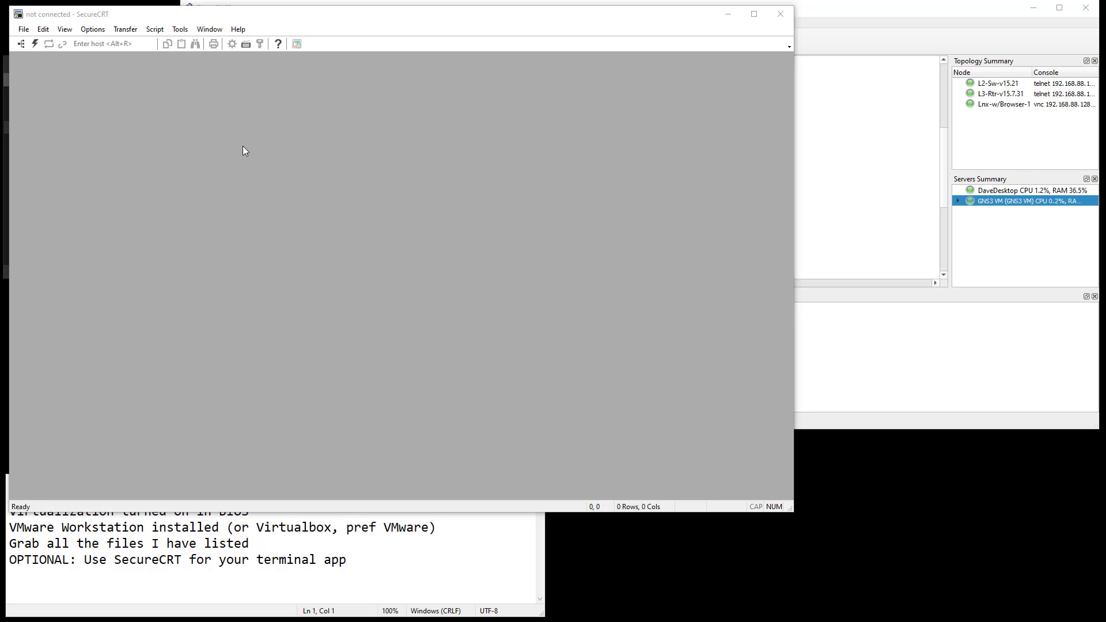
{"action": "left_click", "coordinate": [92, 29]}
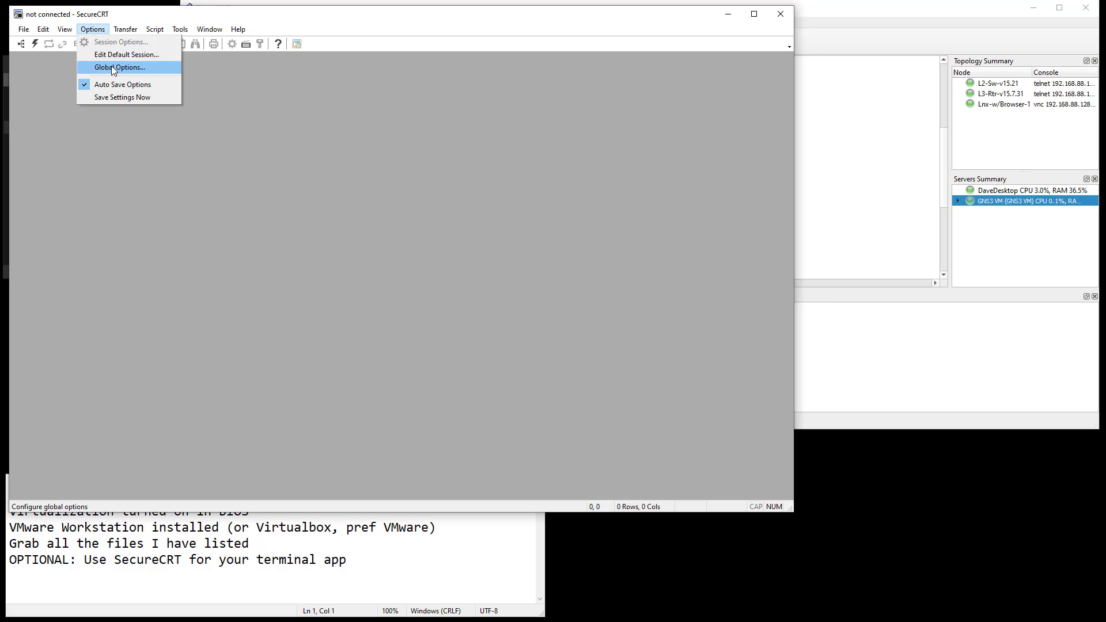
{"action": "left_click", "coordinate": [128, 54]}
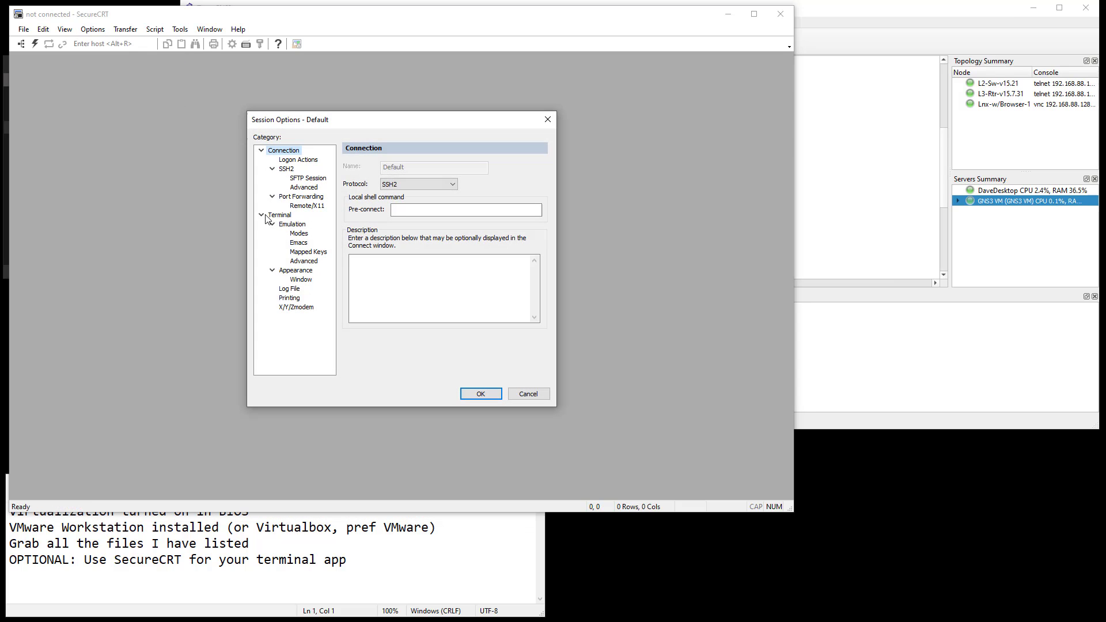
{"action": "left_click", "coordinate": [307, 274]}
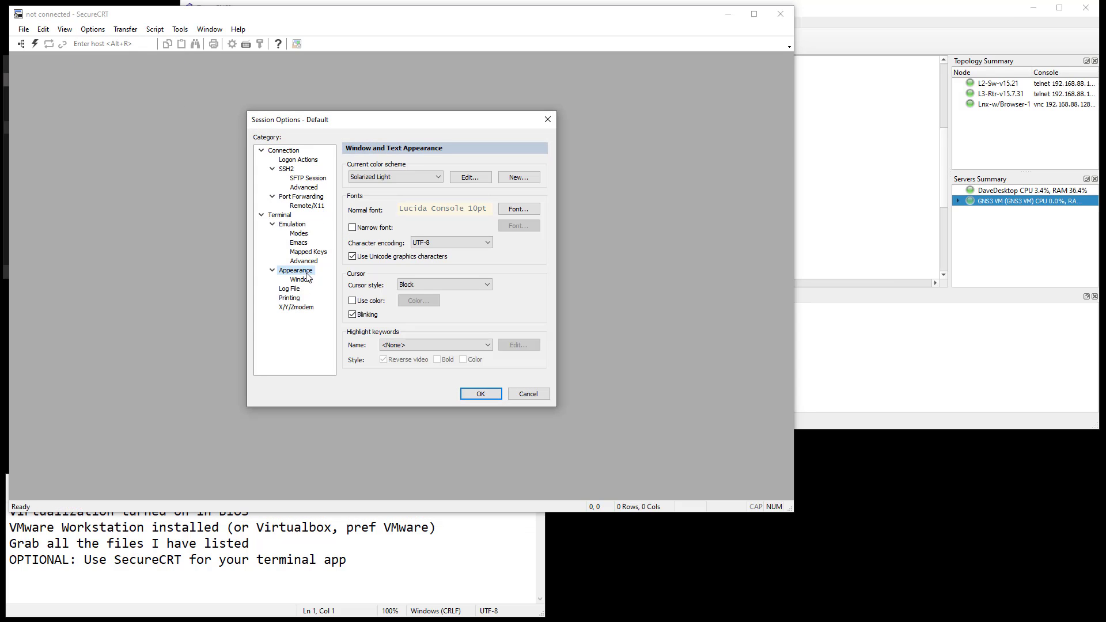
{"action": "left_click", "coordinate": [406, 179]}
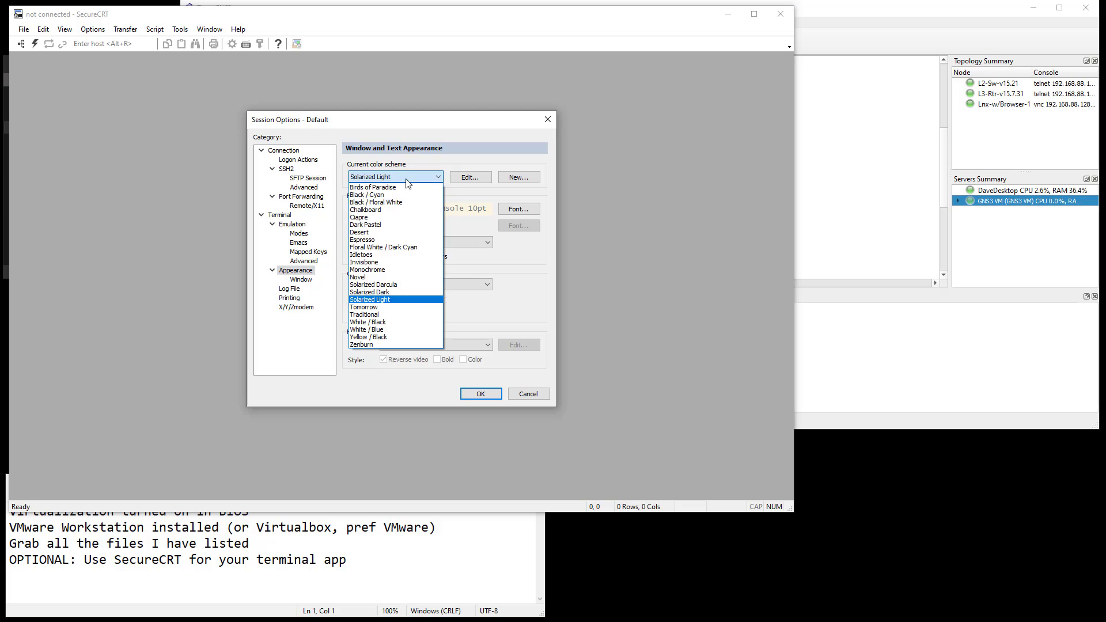
{"action": "left_click", "coordinate": [404, 322]}
{"action": "left_click", "coordinate": [480, 393]}
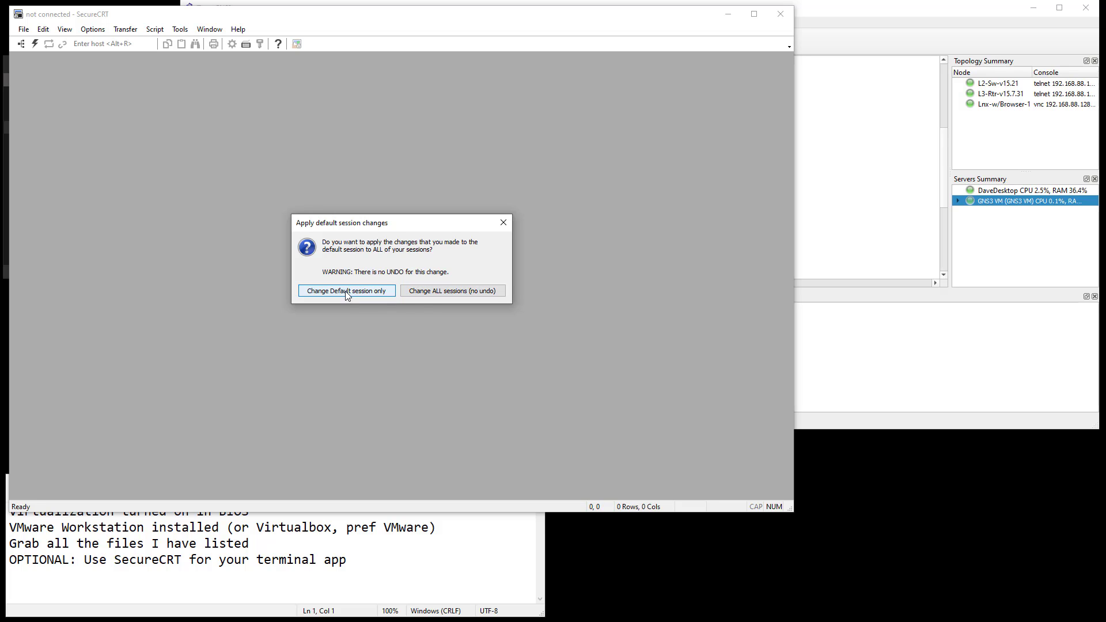
{"action": "left_click", "coordinate": [449, 294]}
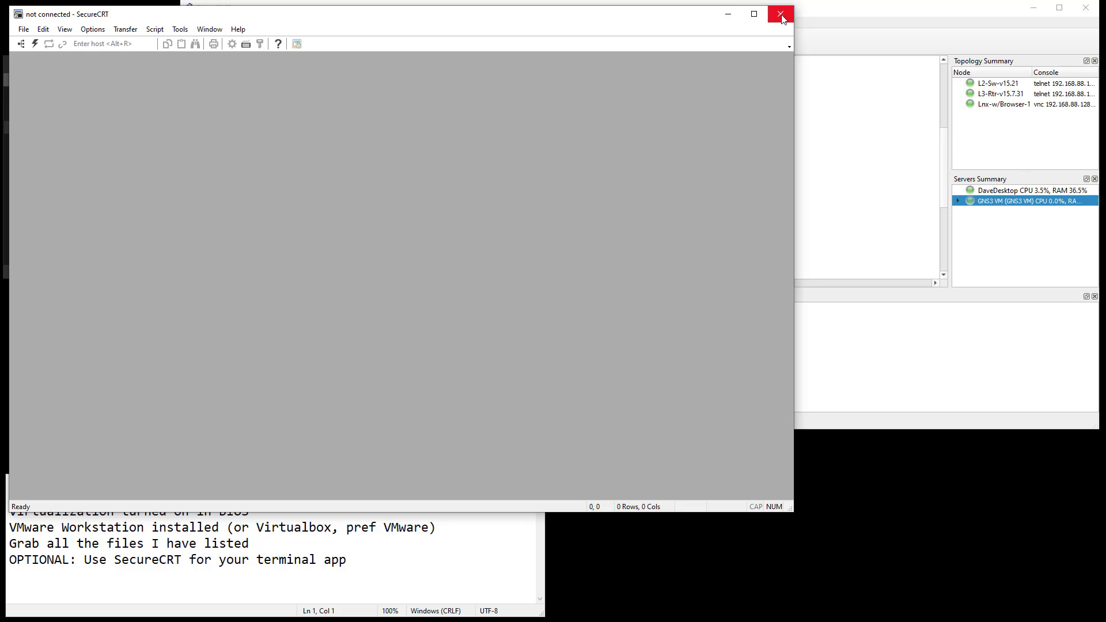
Return to GNS3, open the L3-Rtr-v15.7.31 console, enlarge the SecureCRT window and bring up the router's command prompt
{"action": "left_click", "coordinate": [830, 26]}
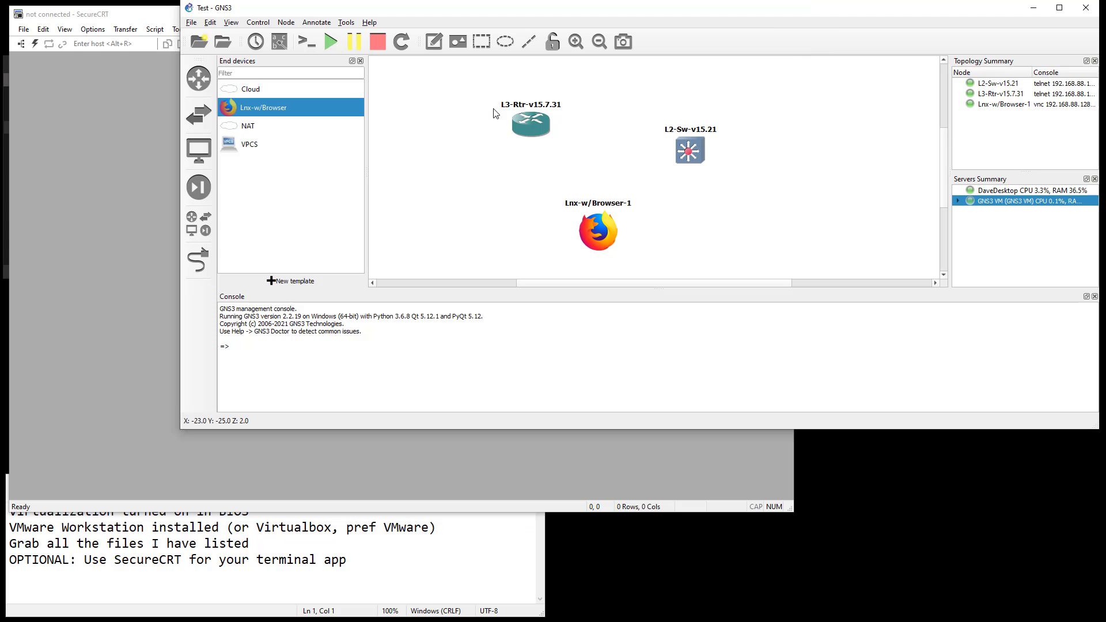
{"action": "right_click", "coordinate": [539, 122]}
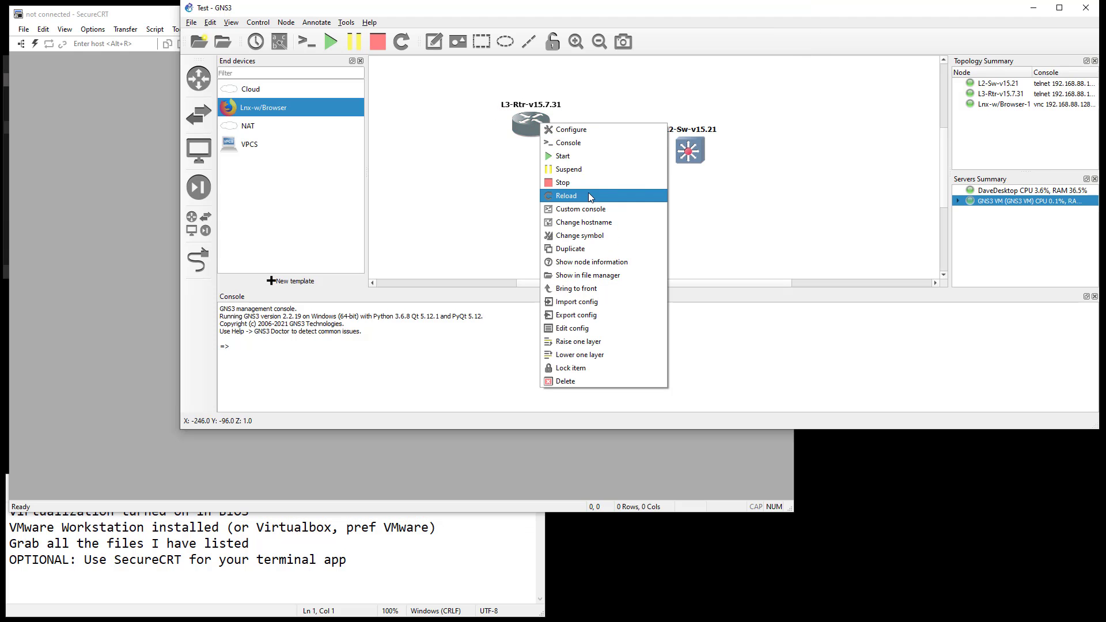
{"action": "left_click", "coordinate": [600, 144]}
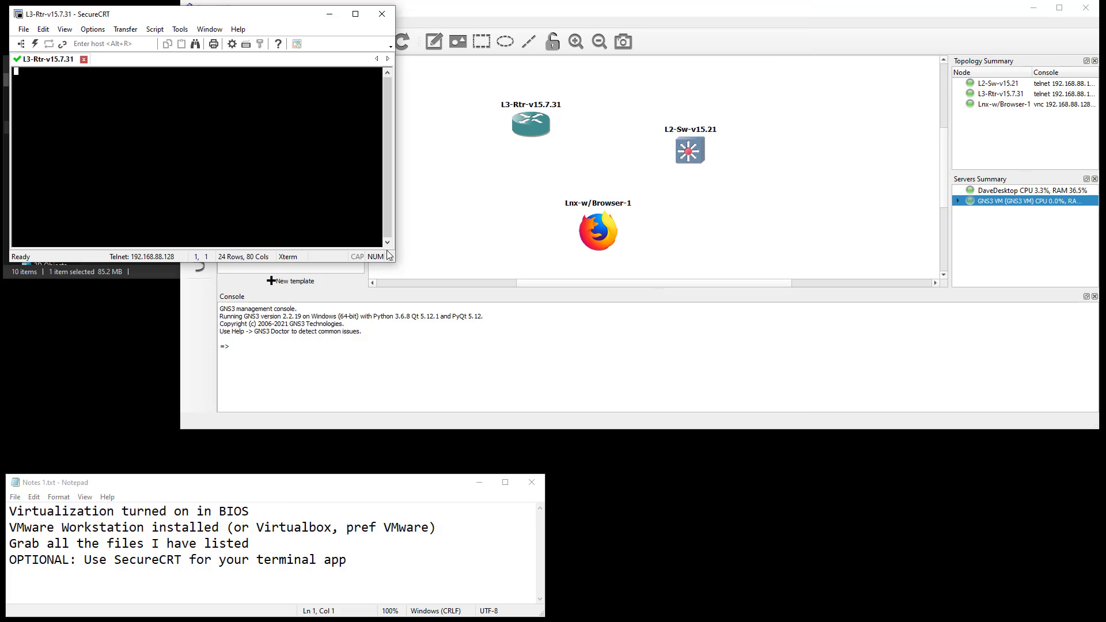
{"action": "left_click_drag", "start_coordinate": [391, 257], "coordinate": [633, 595]}
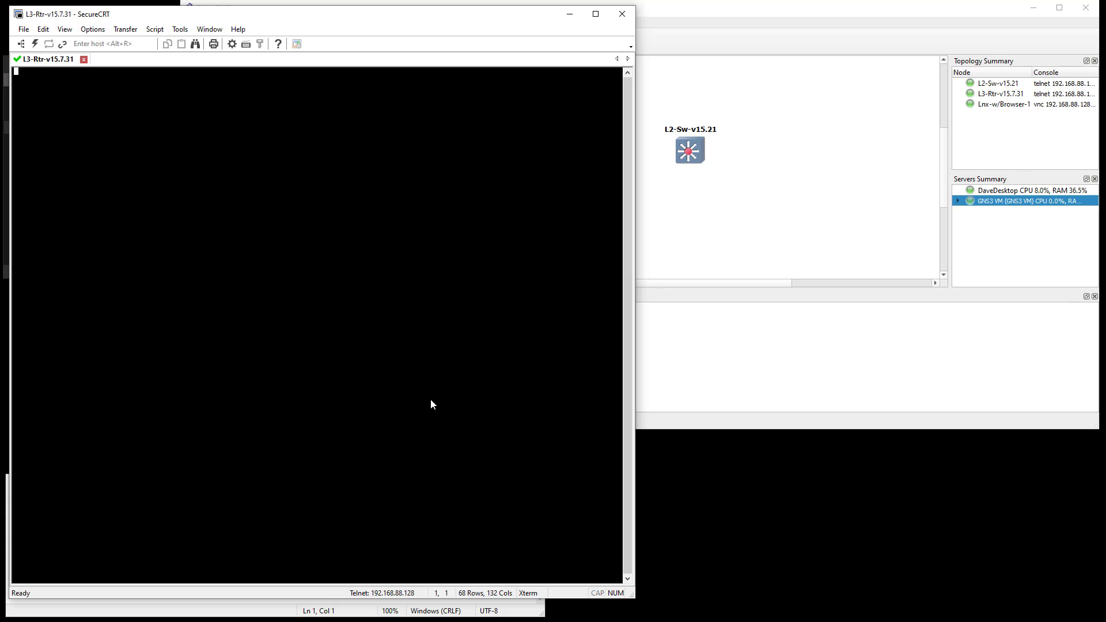
{"action": "key", "text": "Return"}
{"action": "key", "text": "Return"}
{"action": "key", "text": "Return"}
{"action": "key", "text": "Return"}
{"action": "key", "text": "Return"}
Open the L2-Sw-v15.21 console from the topology and bring up the switch's command prompt
{"action": "right_click", "coordinate": [694, 150]}
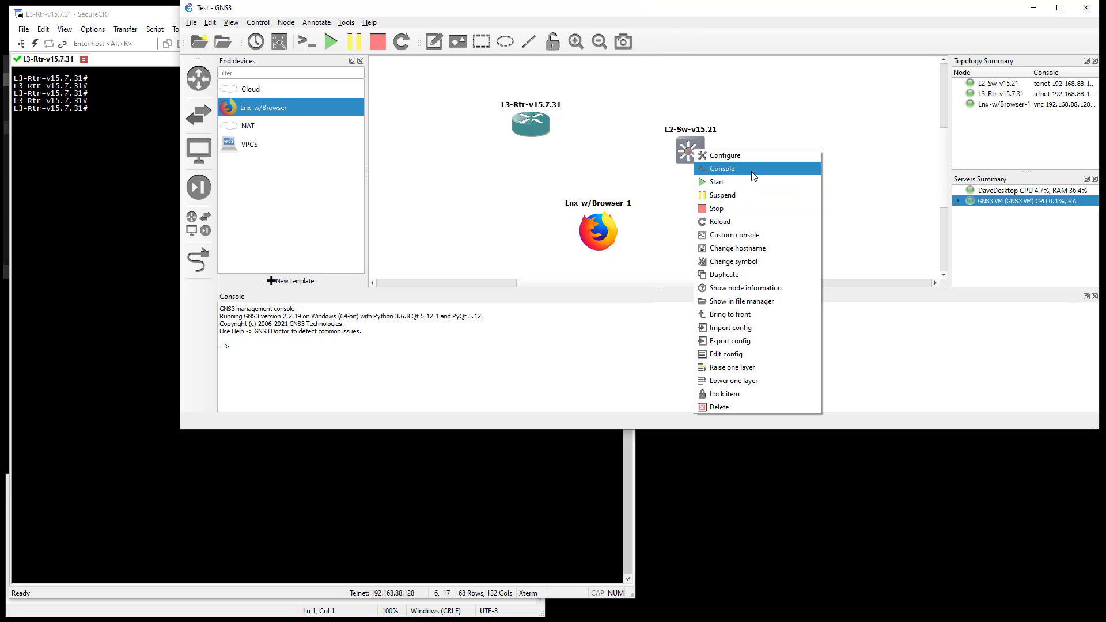
{"action": "left_click", "coordinate": [749, 169]}
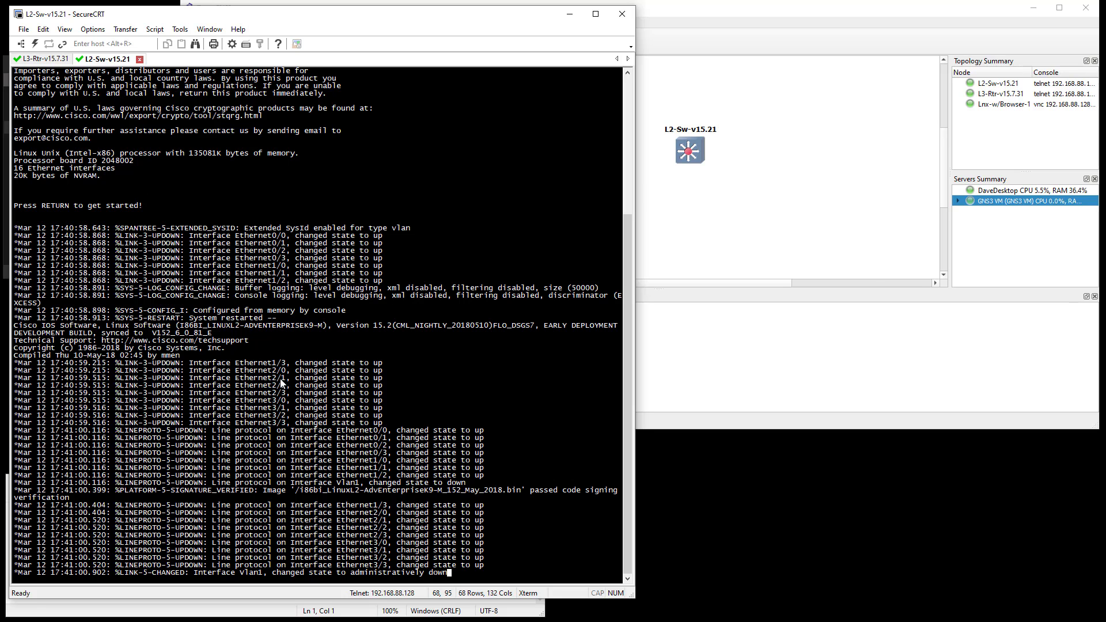
{"action": "key", "text": "Return"}
{"action": "key", "text": "Return"}
{"action": "key", "text": "Return"}
{"action": "key", "text": "Return"}
{"action": "key", "text": "Return"}
{"action": "key", "text": "Return"}
{"action": "key", "text": "Return"}
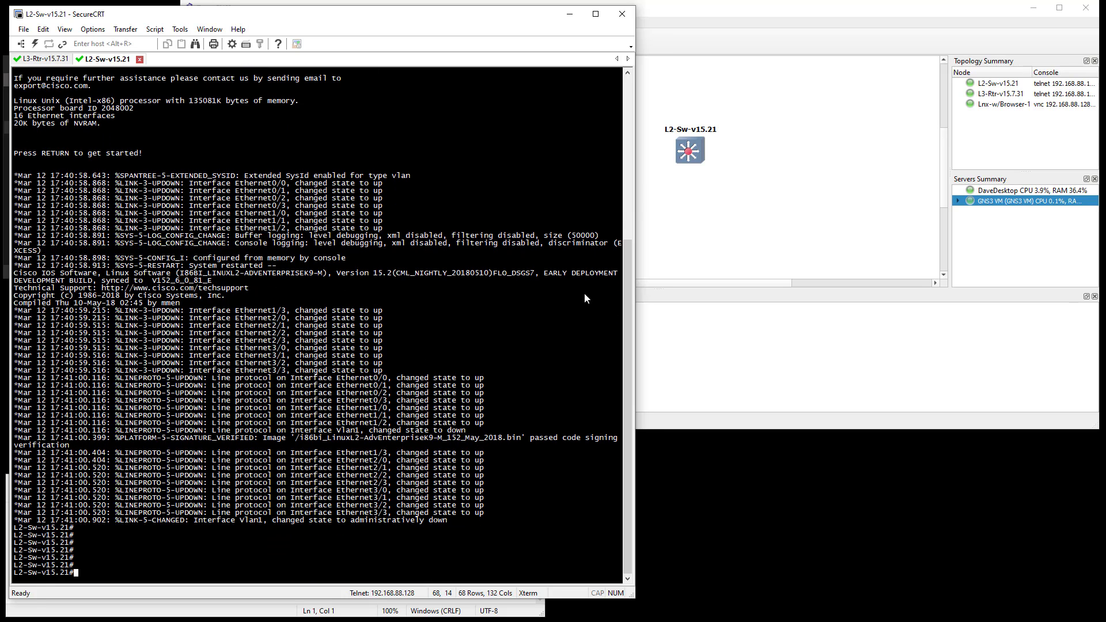
Open the Lnx-w/Browser-1 console and close the Firefox window inside it
{"action": "left_click", "coordinate": [707, 226]}
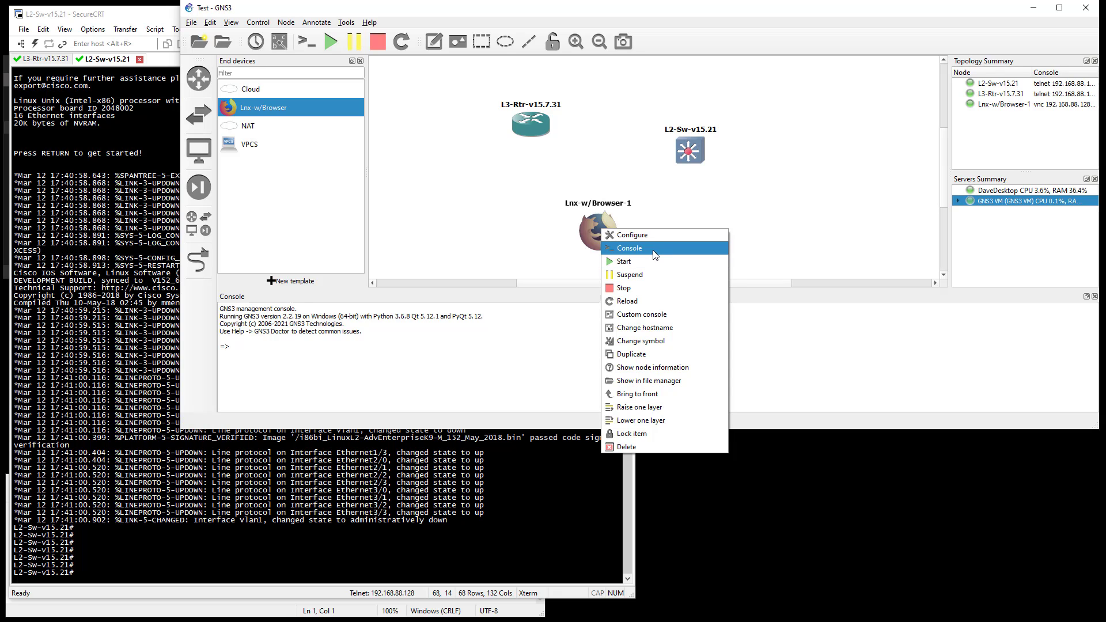
{"action": "left_click", "coordinate": [655, 254]}
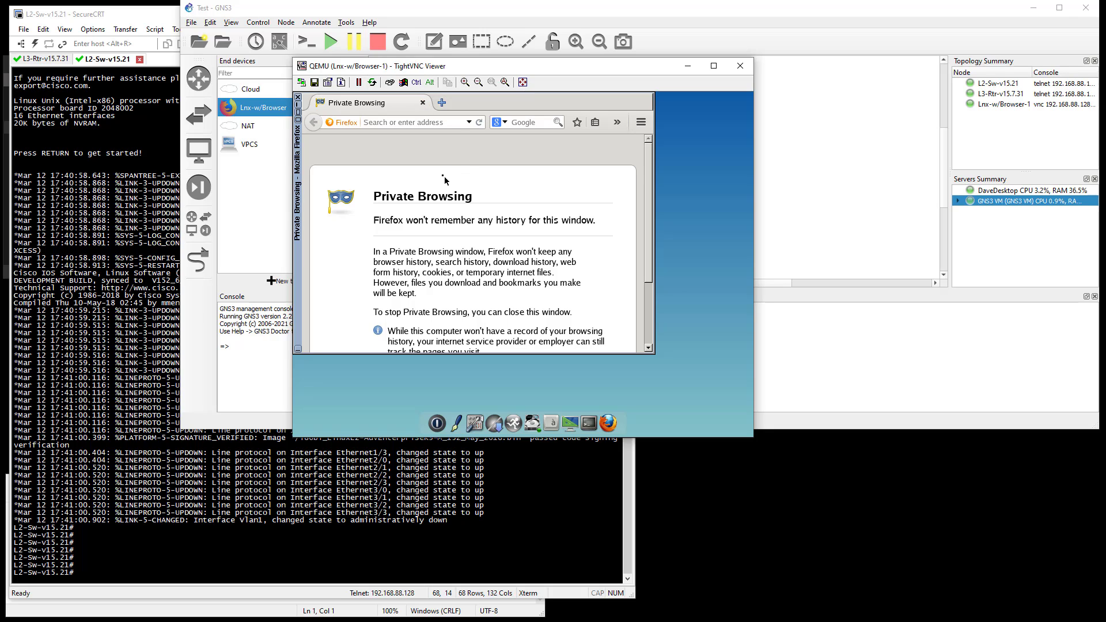
{"action": "left_click", "coordinate": [423, 104]}
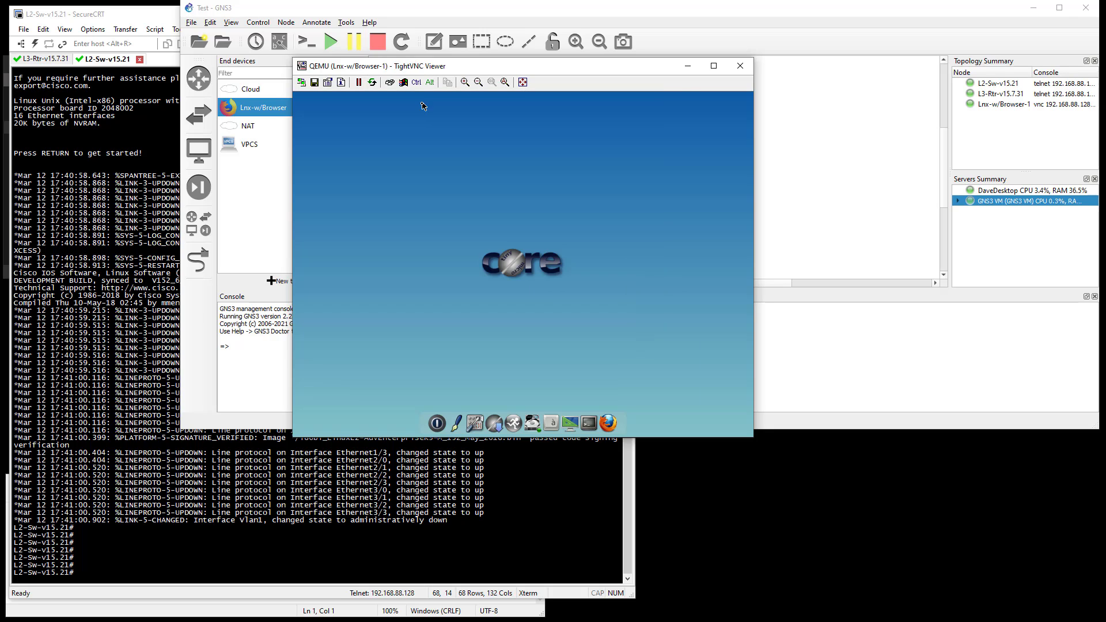
Examine the Linux guest's network settings, enter ping in its terminal without running it, and close the console viewer
{"action": "left_click", "coordinate": [480, 428]}
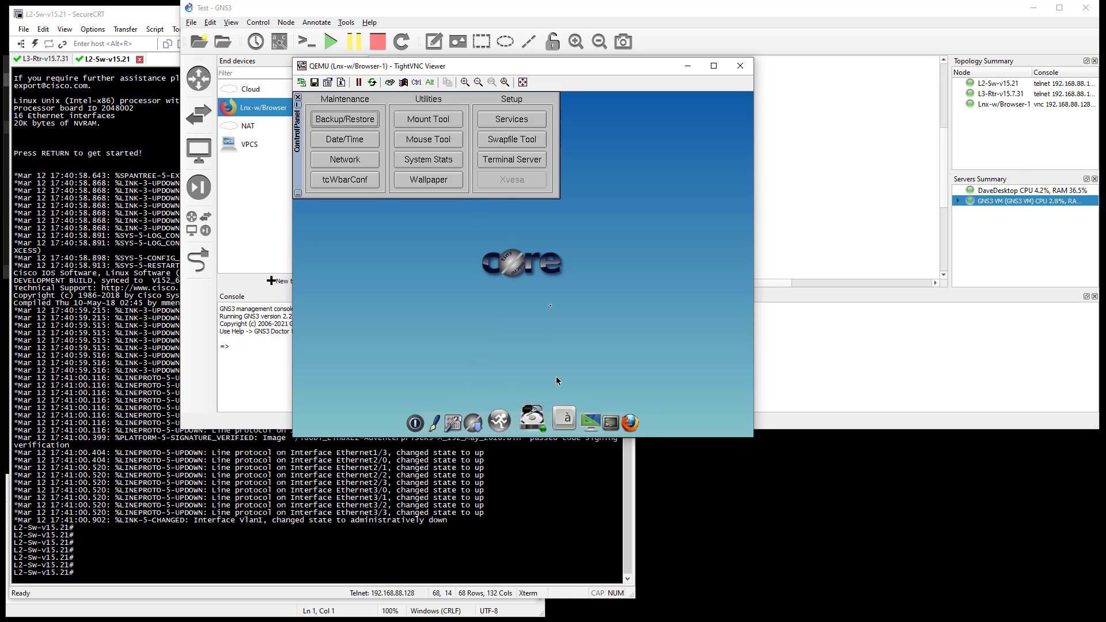
{"action": "left_click", "coordinate": [345, 160]}
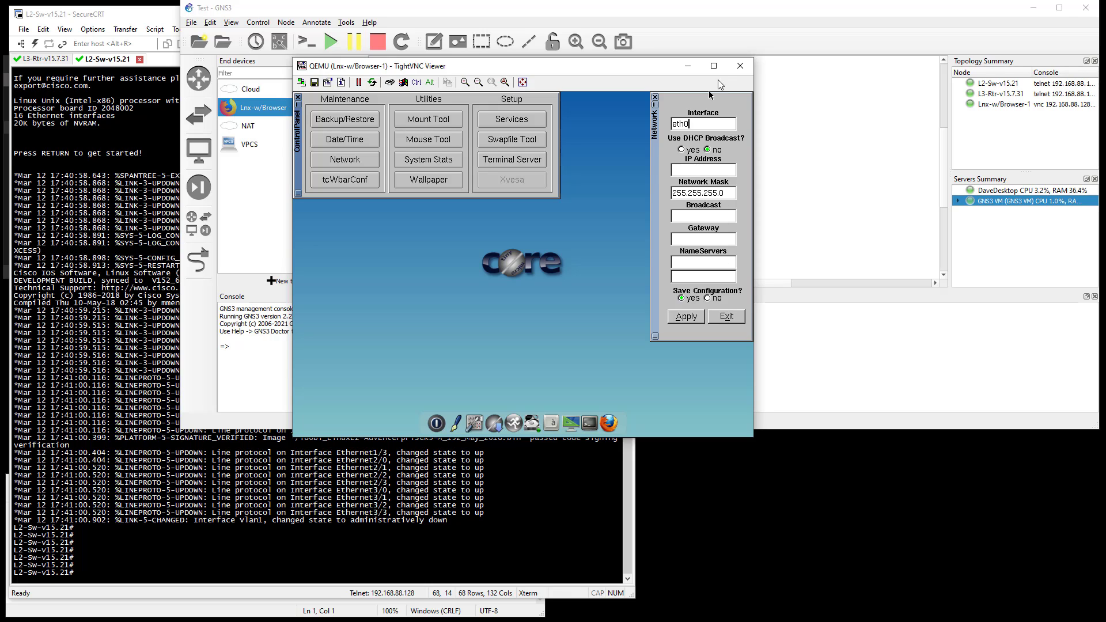
{"action": "left_click", "coordinate": [591, 423]}
{"action": "type", "text": "ping"}
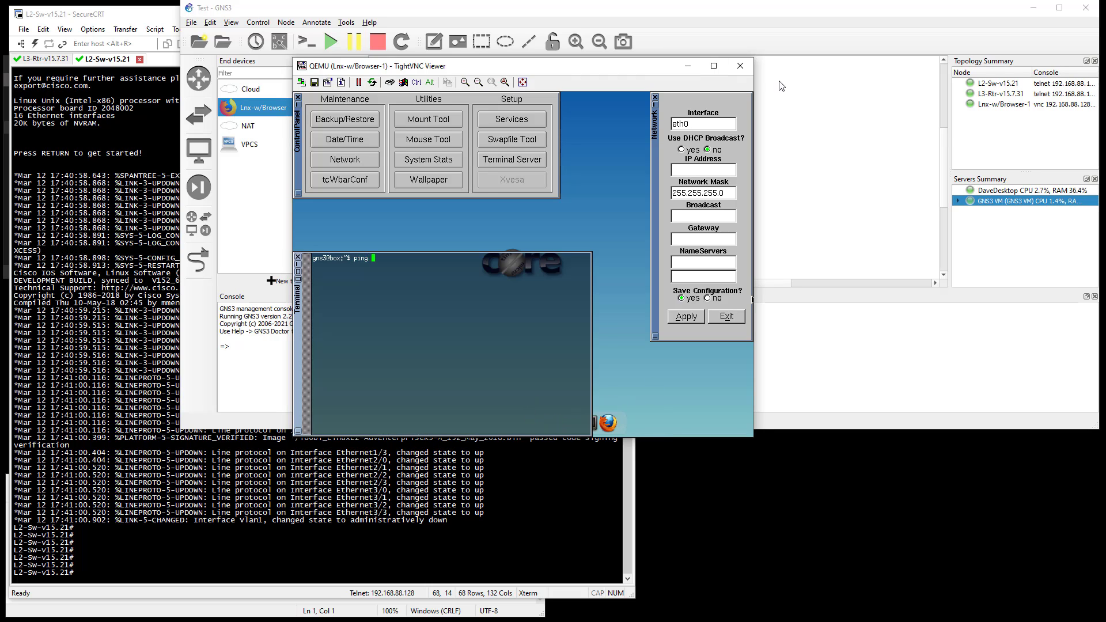
{"action": "left_click", "coordinate": [740, 66]}
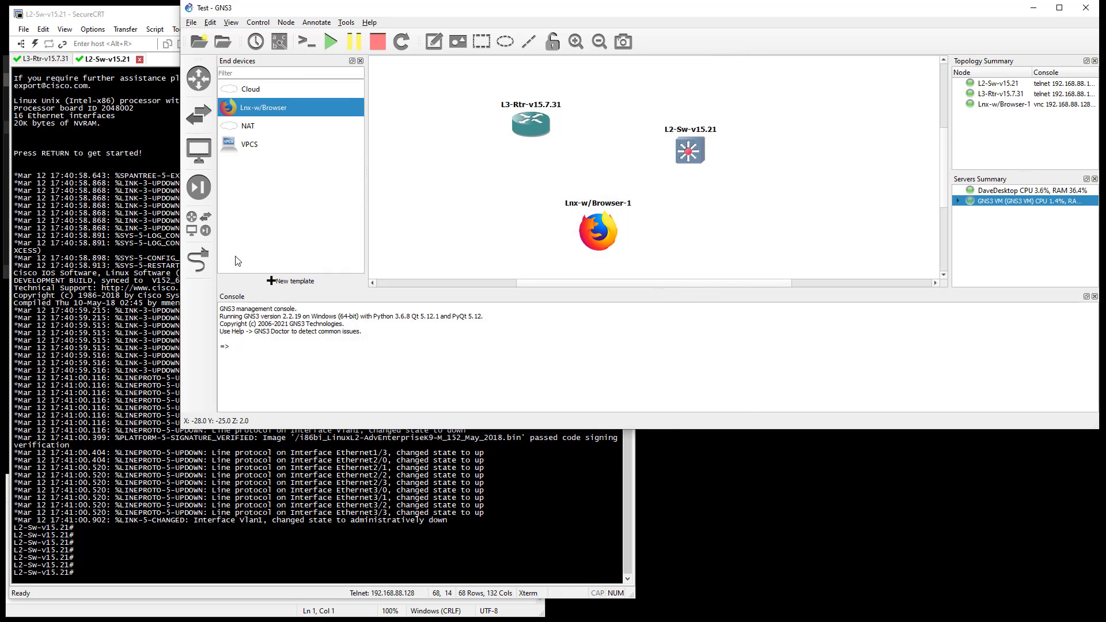
Add a link between the L3-Rtr-v15.7.31 router and the L2-Sw-v15.21 switch
{"action": "left_click", "coordinate": [199, 260]}
{"action": "left_click", "coordinate": [539, 125]}
{"action": "left_click", "coordinate": [691, 152]}
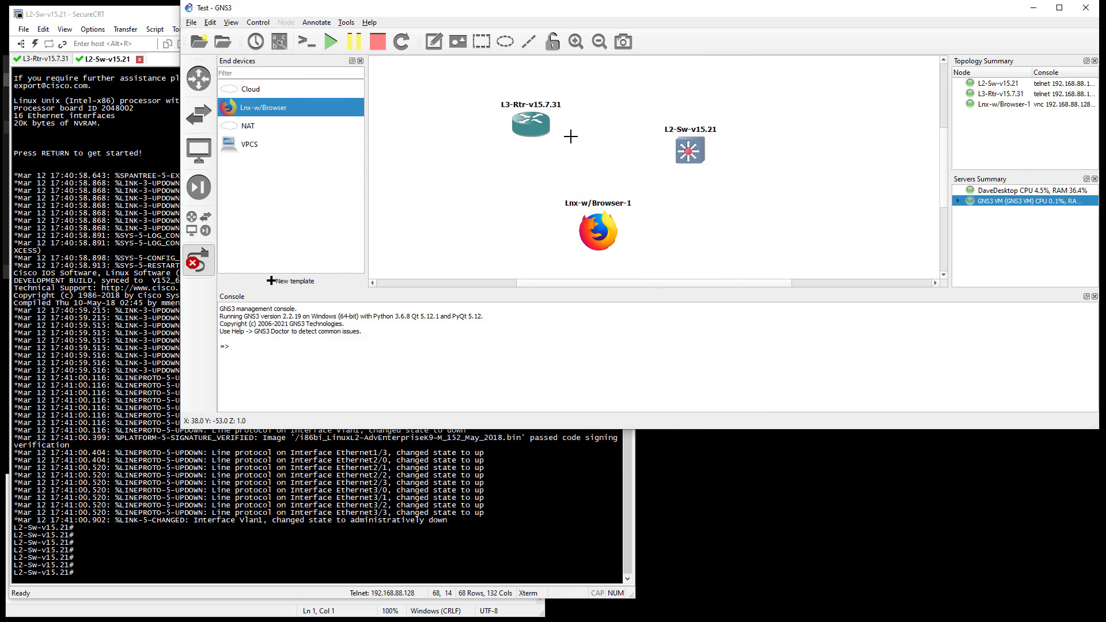
{"action": "left_click", "coordinate": [540, 125]}
{"action": "left_click", "coordinate": [580, 134]}
{"action": "left_click", "coordinate": [689, 146]}
{"action": "left_click", "coordinate": [701, 157]}
In SecureCRT, tile the L2-Sw-v15.21 session beside the L3-Rtr-v15.7.31 session and widen the window
{"action": "left_click", "coordinate": [107, 60]}
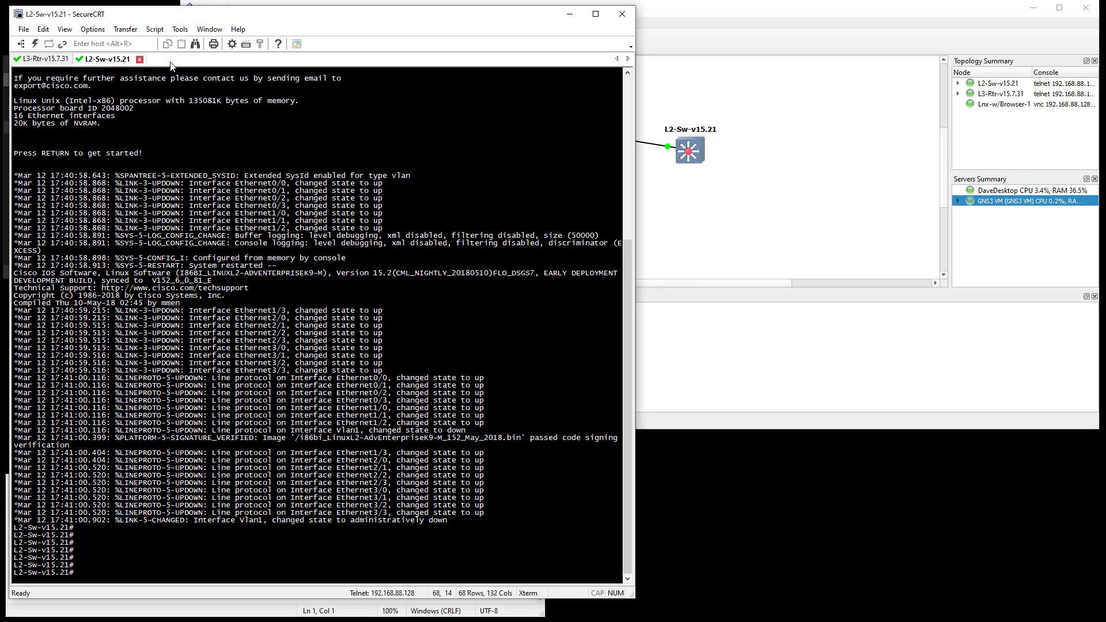
{"action": "left_click_drag", "start_coordinate": [109, 60], "coordinate": [349, 157]}
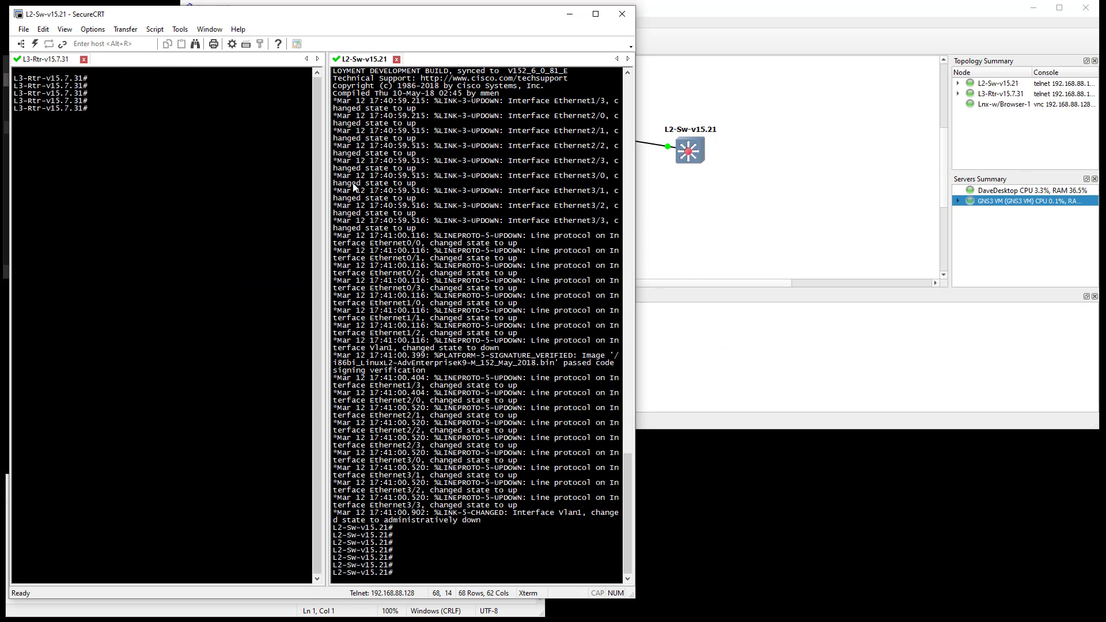
{"action": "left_click_drag", "start_coordinate": [635, 190], "coordinate": [978, 213]}
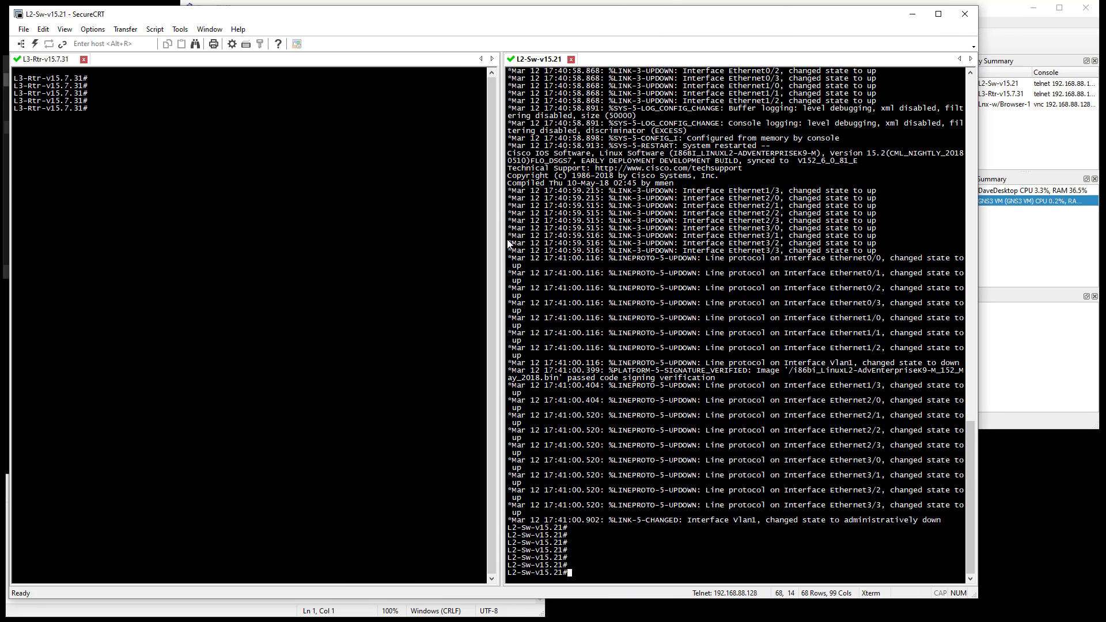
Send the L2-Sw-v15.21 session to its own window and move that window over the router session
{"action": "right_click", "coordinate": [541, 59]}
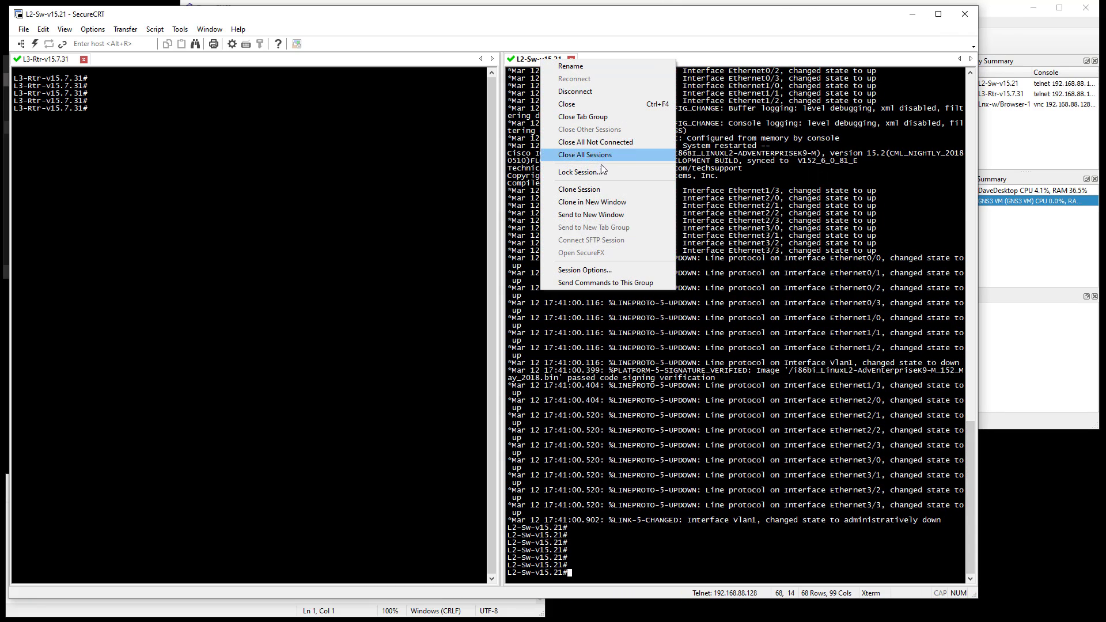
{"action": "left_click", "coordinate": [600, 215]}
{"action": "left_click_drag", "start_coordinate": [224, 27], "coordinate": [604, 93]}
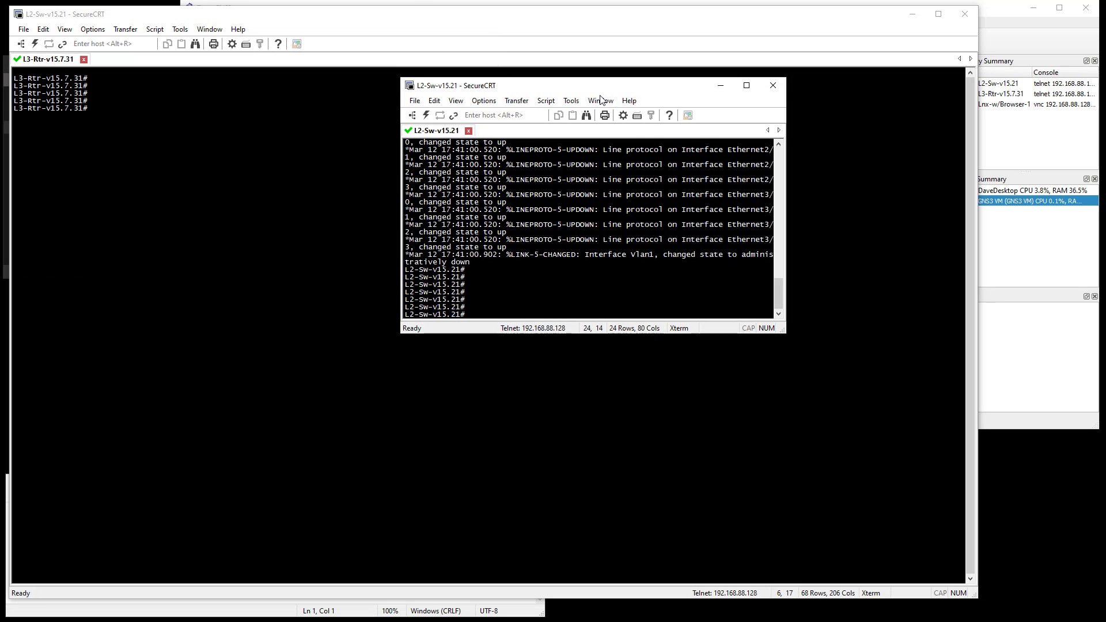
Close the switch and router SecureCRT windows, confirming disconnection, and return to the GNS3 topology
{"action": "left_click", "coordinate": [773, 93]}
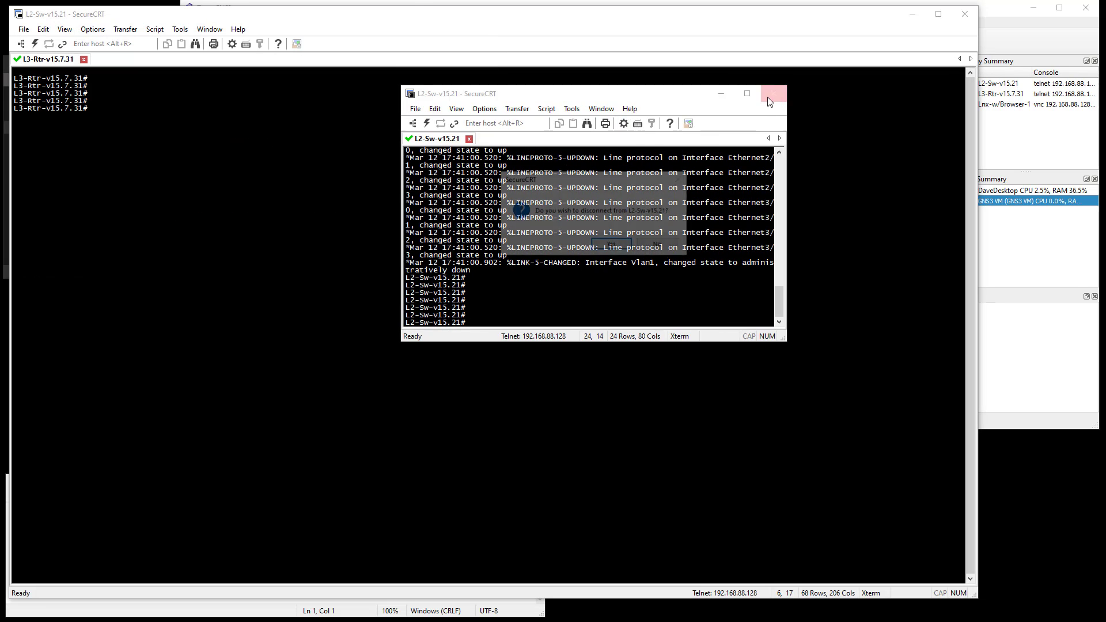
{"action": "left_click", "coordinate": [614, 249]}
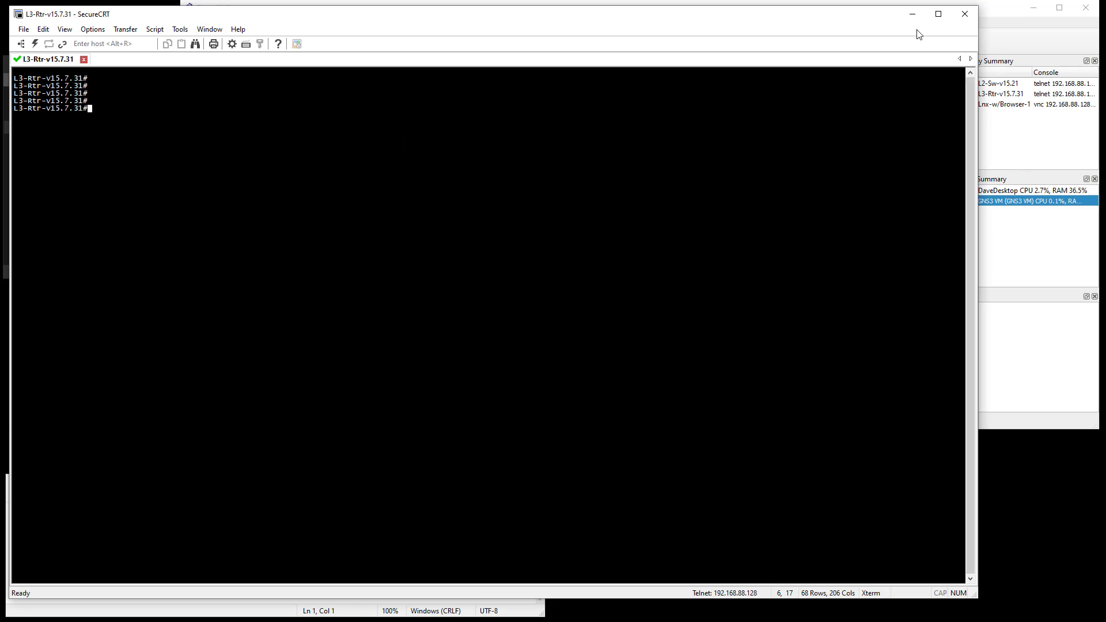
{"action": "left_click", "coordinate": [964, 14]}
{"action": "left_click", "coordinate": [514, 334]}
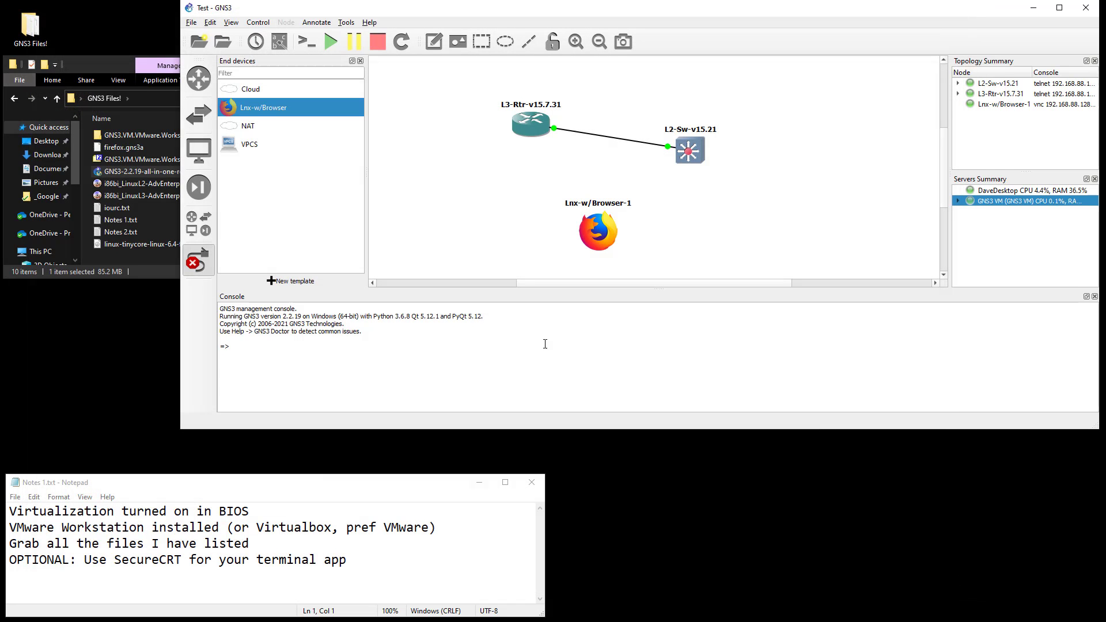